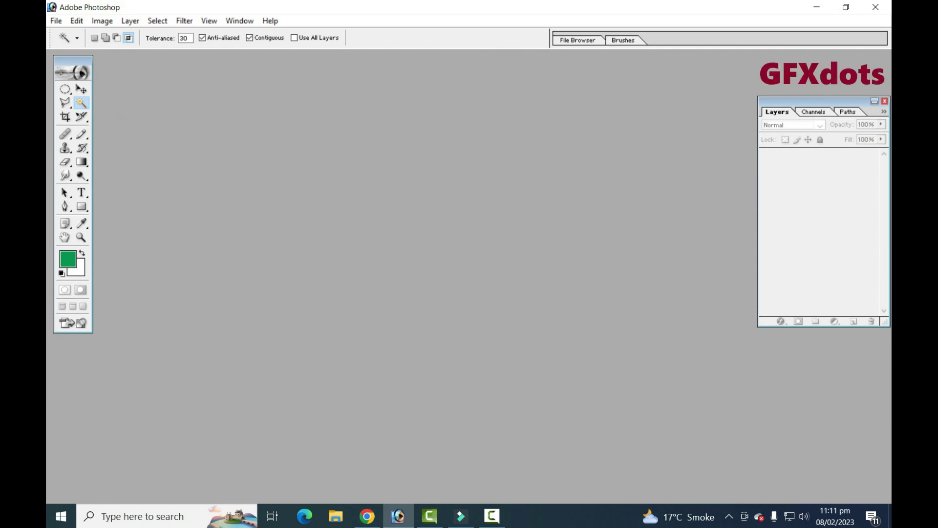
Return to the Magic Wand and open pexels-photo-1578536.jpeg from the Yesterday files.
{"action": "left_click", "coordinate": [81, 89]}
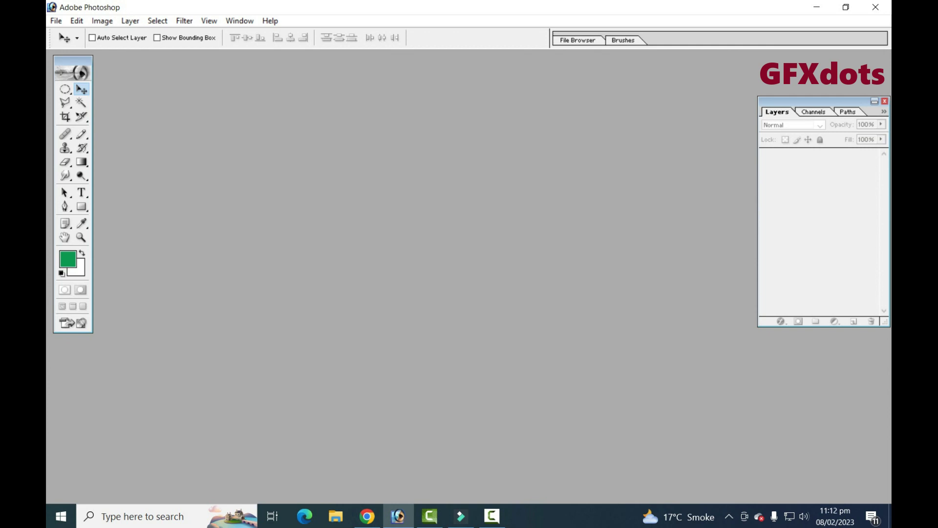
{"action": "key", "text": "w"}
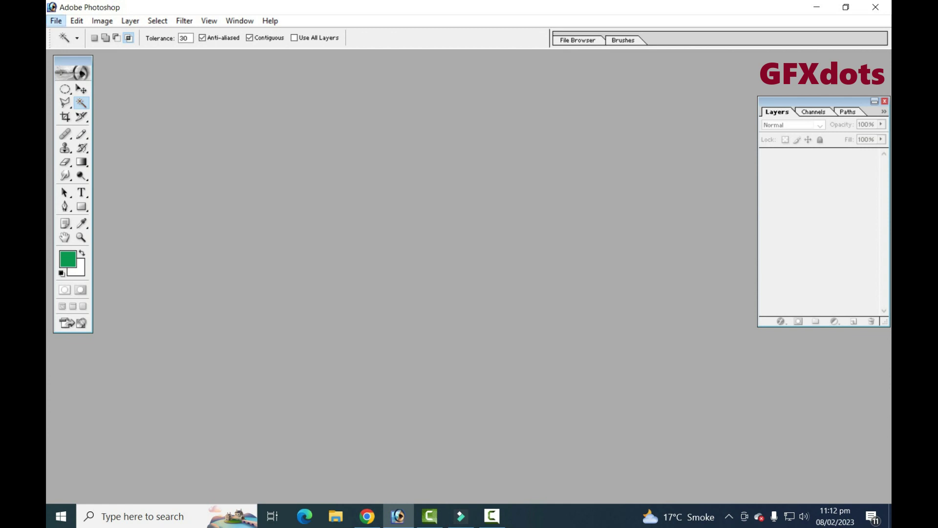
{"action": "left_click", "coordinate": [55, 21]}
{"action": "left_click", "coordinate": [80, 48]}
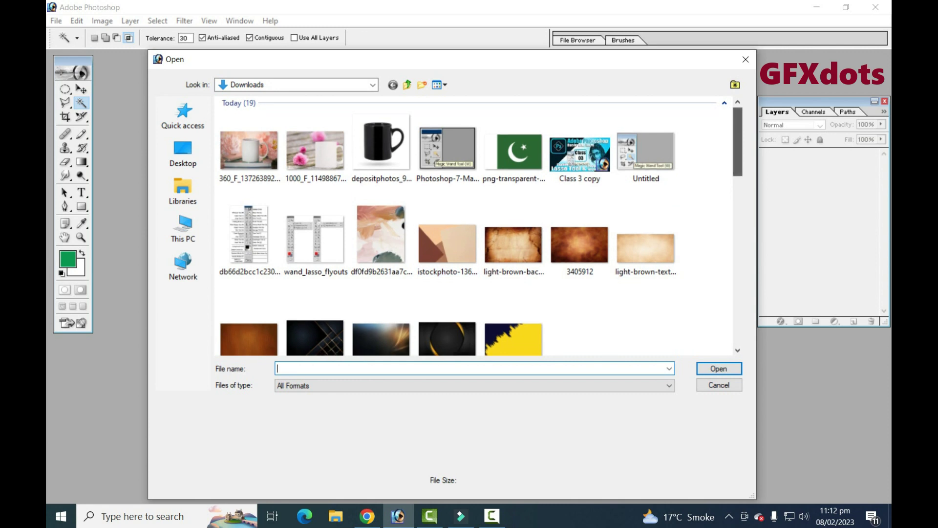
{"action": "scroll", "coordinate": [481, 225], "scroll_direction": "down", "scroll_amount": 1}
{"action": "scroll", "coordinate": [481, 225], "scroll_direction": "down", "scroll_amount": 4}
{"action": "scroll", "coordinate": [481, 225], "scroll_direction": "down", "scroll_amount": 1}
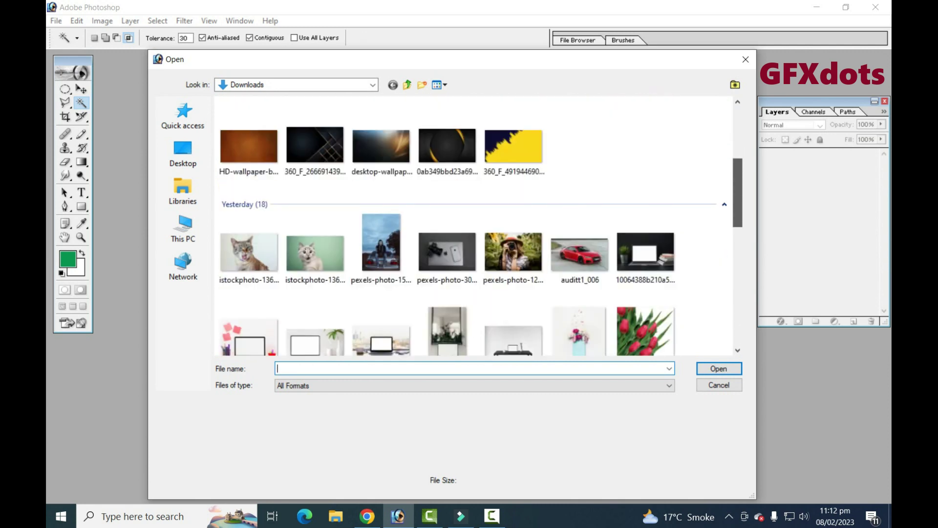
{"action": "left_click", "coordinate": [381, 245]}
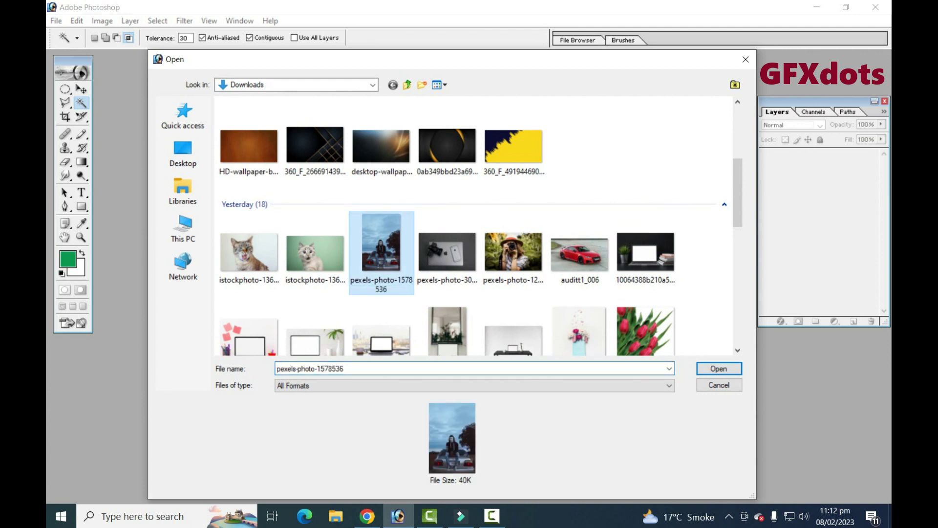
{"action": "double_click", "coordinate": [381, 245]}
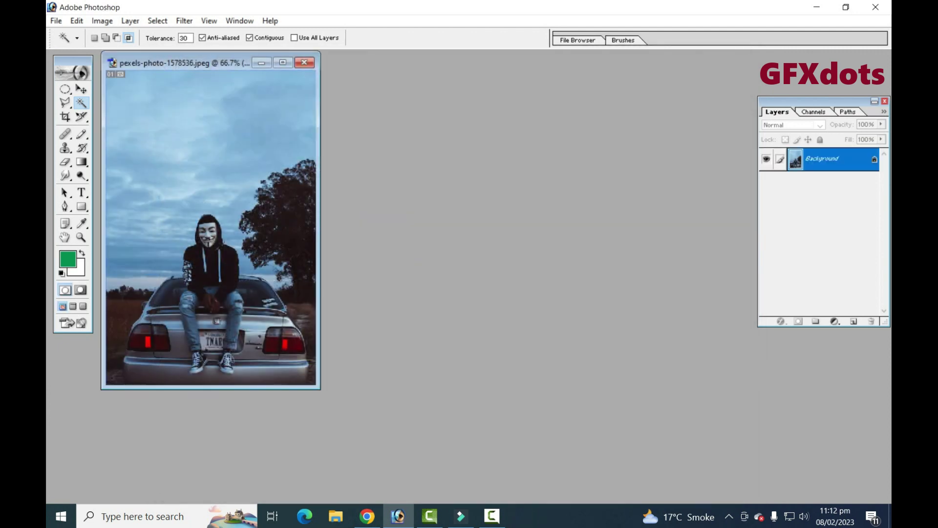
Enlarge and reposition the document window, and set the Magic Wand to New Selection mode.
{"action": "left_click_drag", "start_coordinate": [175, 62], "coordinate": [260, 69]}
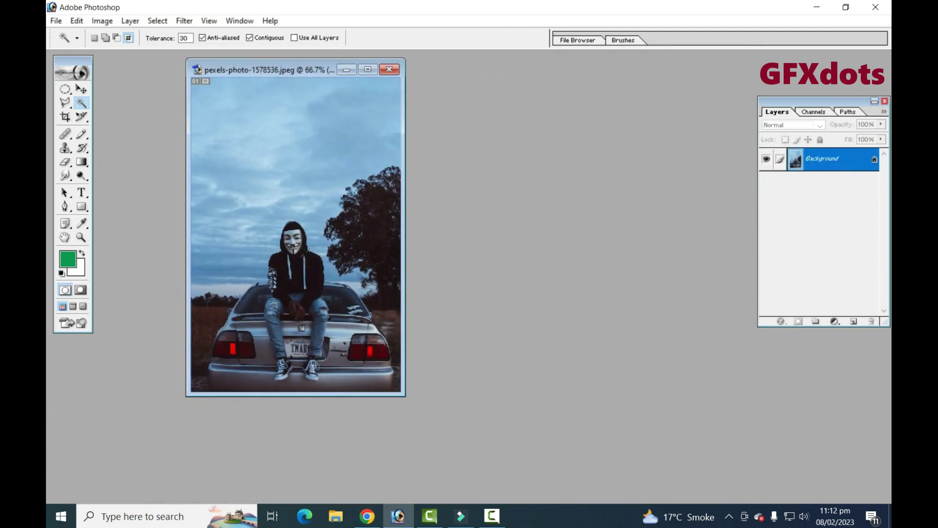
{"action": "left_click_drag", "start_coordinate": [416, 395], "coordinate": [507, 490]}
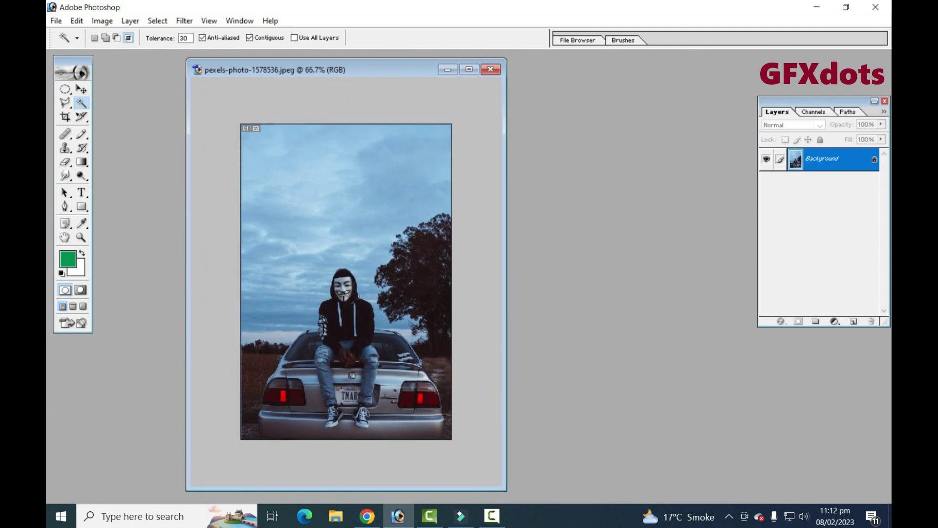
{"action": "left_click_drag", "start_coordinate": [260, 70], "coordinate": [231, 57]}
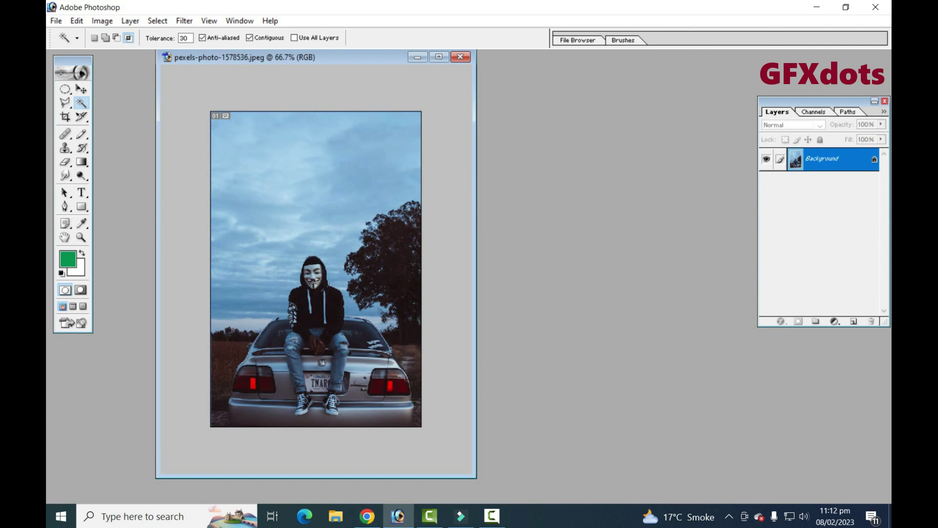
{"action": "left_click", "coordinate": [94, 38]}
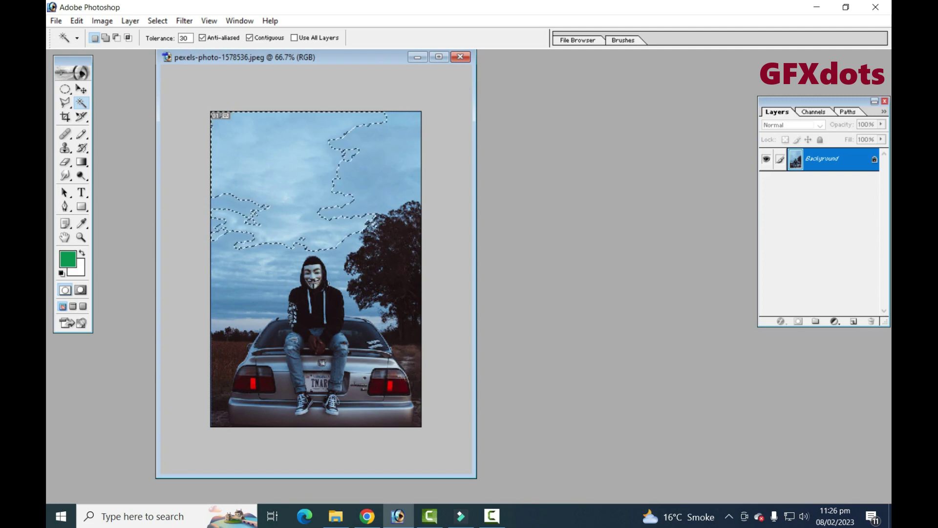
Undo back to the larger upper-sky selection and try the Add and Subtract modes, dismissing the warnings.
{"action": "key", "text": "ctrl+z"}
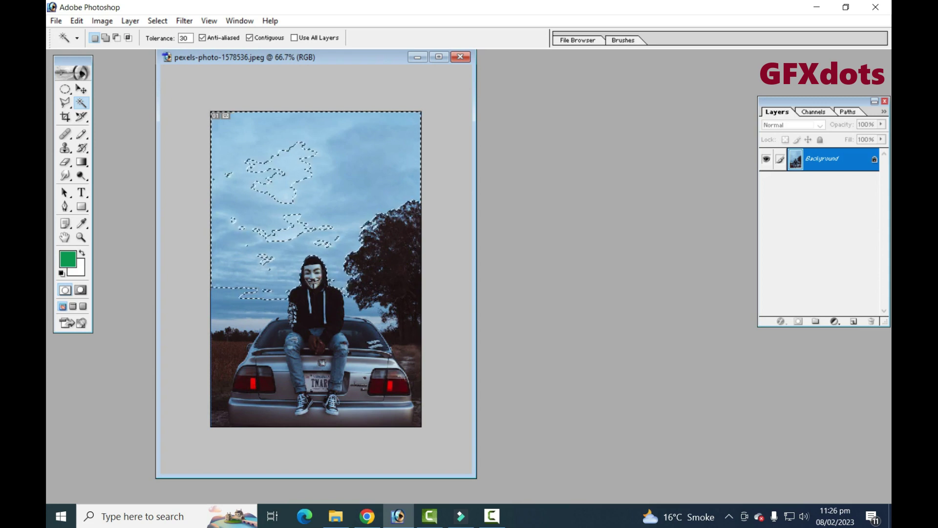
{"action": "key", "text": "ctrl+z"}
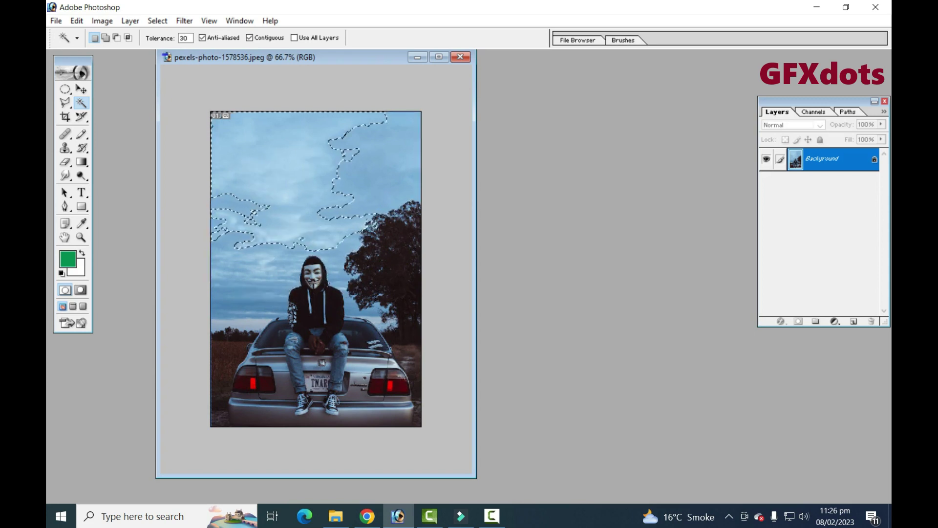
{"action": "left_click", "coordinate": [105, 39]}
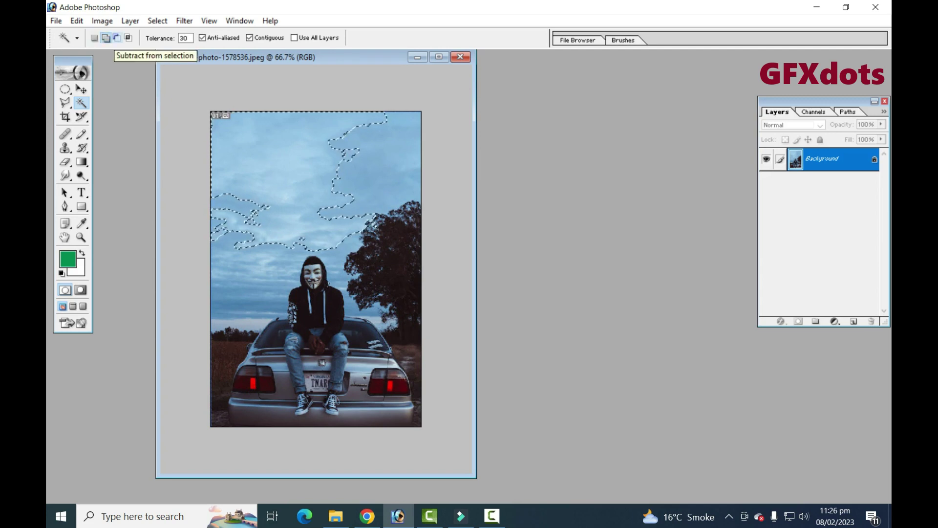
{"action": "left_click", "coordinate": [117, 38]}
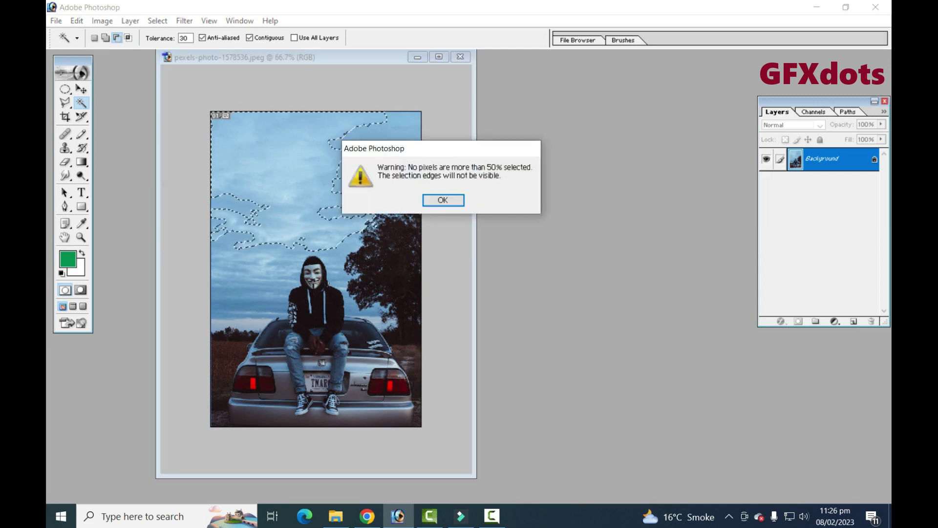
{"action": "key", "text": "Return"}
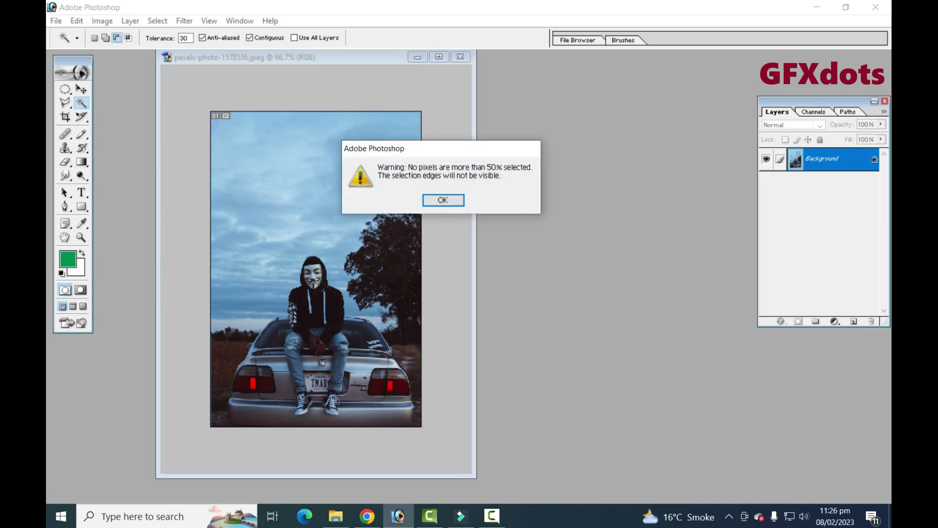
{"action": "key", "text": "Return"}
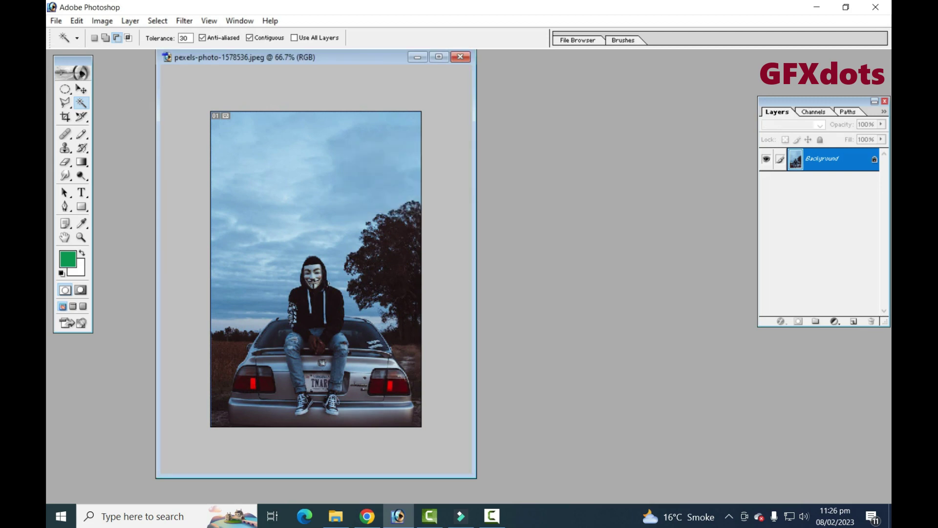
Select the upper-left sky and subtract the central clouds, dismissing the warning.
{"action": "left_click", "coordinate": [274, 161]}
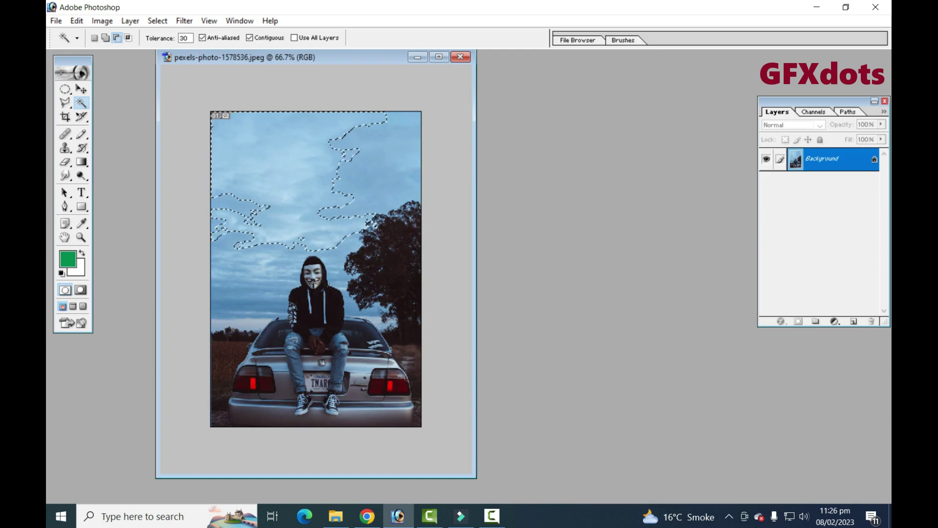
{"action": "left_click", "coordinate": [286, 193]}
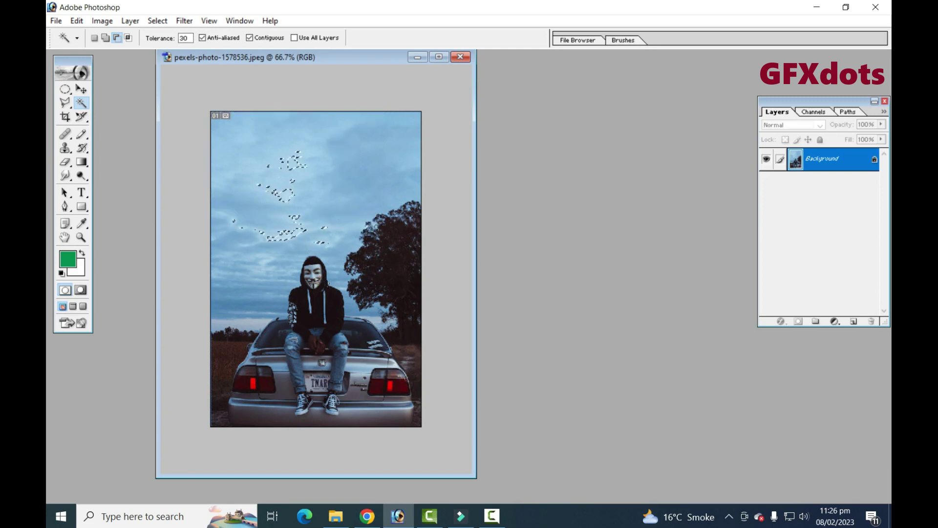
{"action": "key", "text": "ctrl+alt+d"}
{"action": "key", "text": "Return"}
{"action": "key", "text": "Return"}
Make a fresh sky selection down to the tree line, then intersect it with the light clouds.
{"action": "left_click", "coordinate": [94, 38]}
{"action": "left_click", "coordinate": [286, 197]}
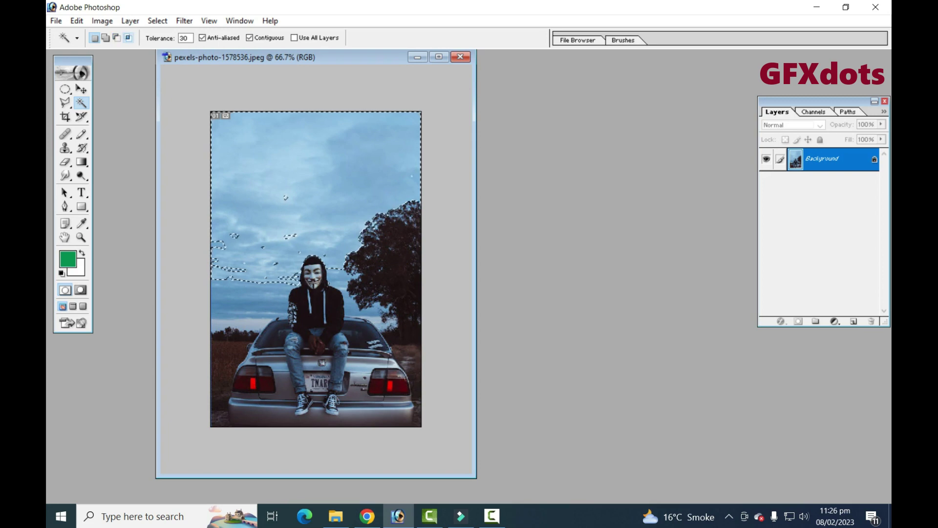
{"action": "key", "text": "shift+alt"}
{"action": "left_click", "coordinate": [285, 197]}
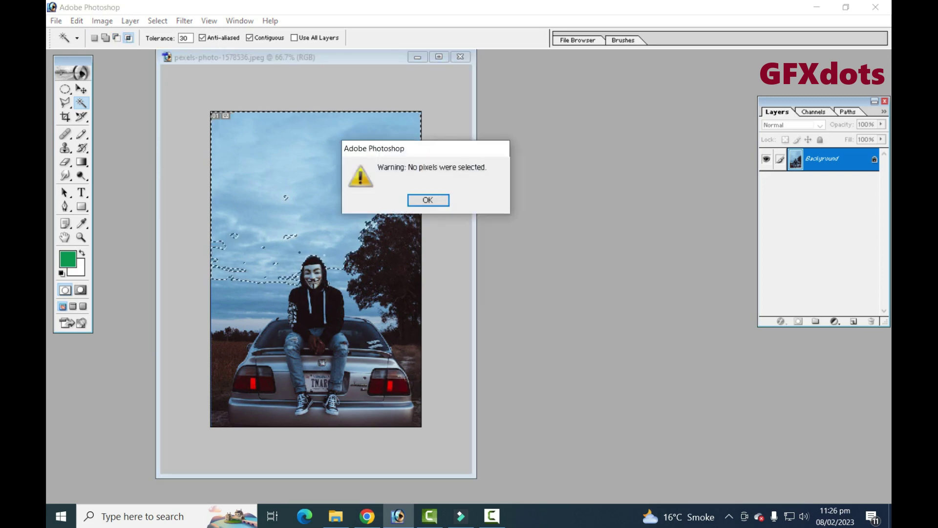
{"action": "left_click", "coordinate": [425, 200]}
{"action": "left_click", "coordinate": [286, 196]}
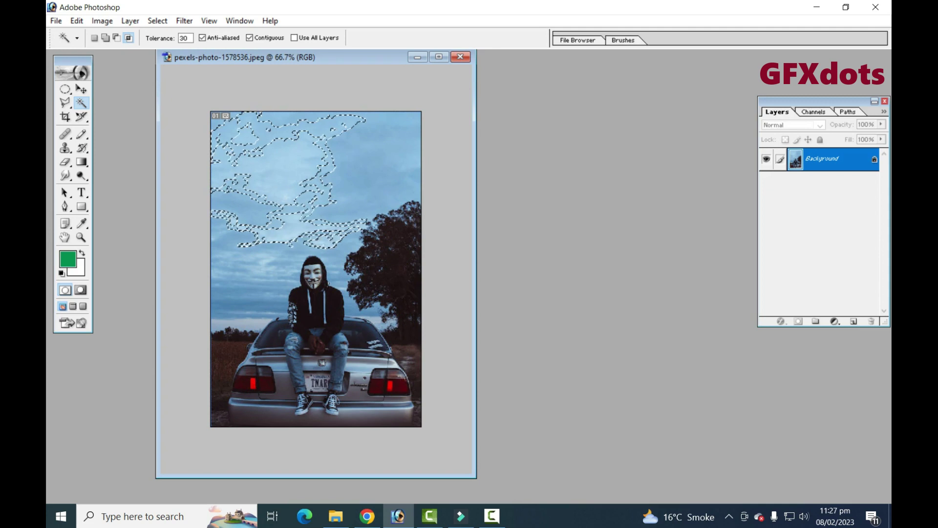
Deselect, then in Add mode select nearly all the sky plus the lower sky near the horizon.
{"action": "key", "text": "ctrl+d"}
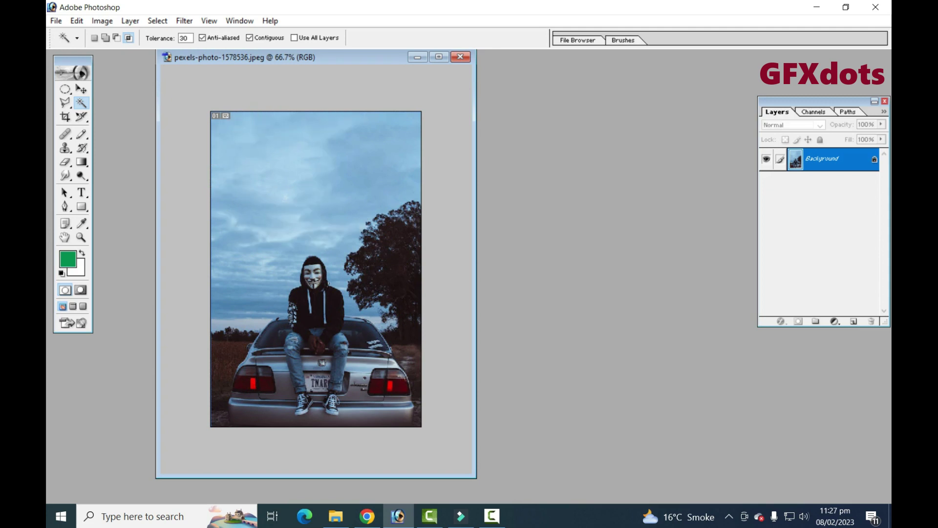
{"action": "left_click", "coordinate": [94, 38]}
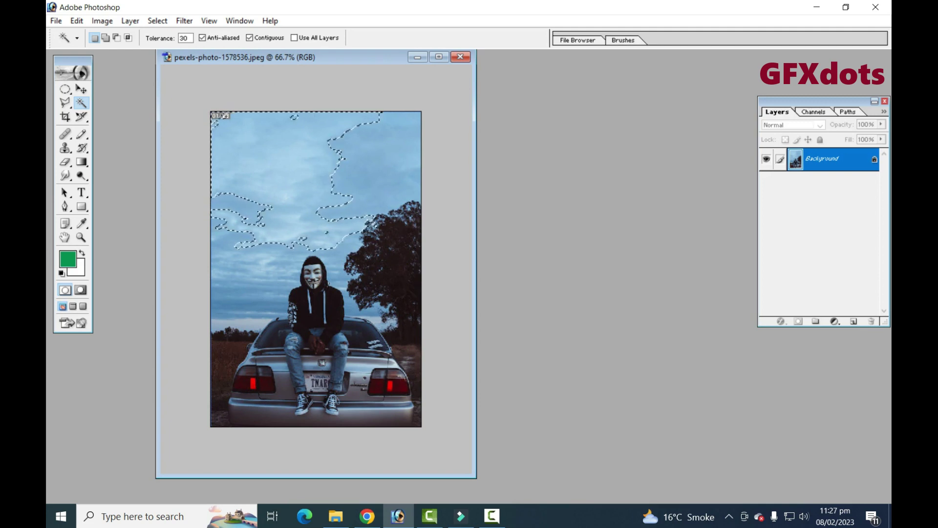
{"action": "left_click", "coordinate": [105, 37]}
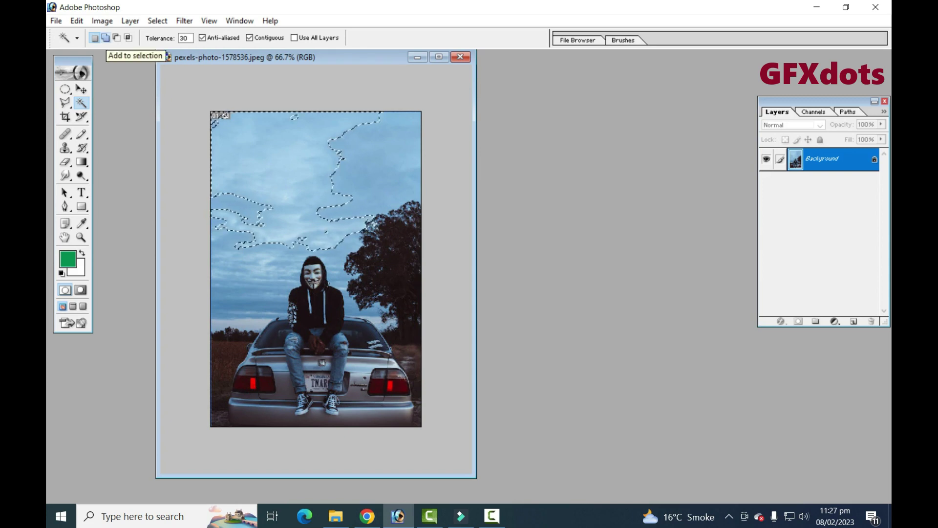
{"action": "left_click", "coordinate": [263, 257]}
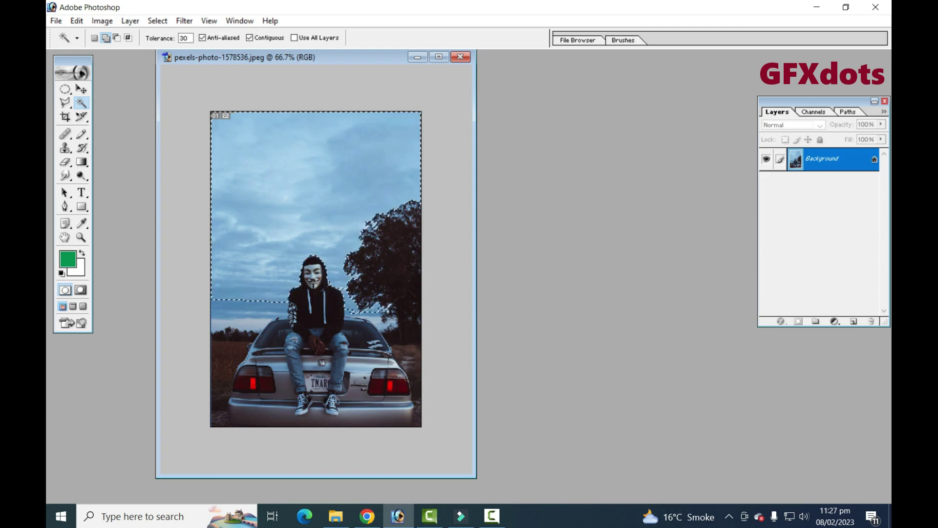
{"action": "left_click", "coordinate": [245, 309]}
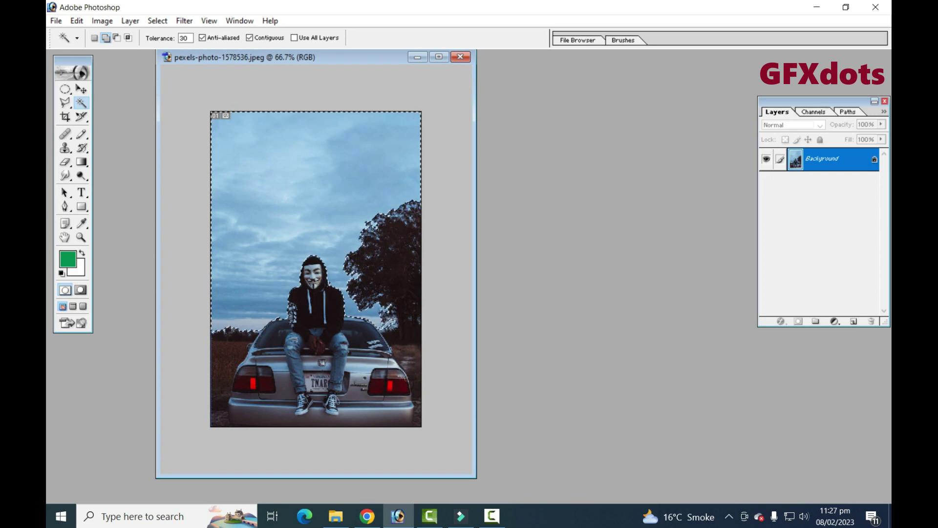
{"action": "left_click_drag", "start_coordinate": [235, 57], "coordinate": [274, 66]}
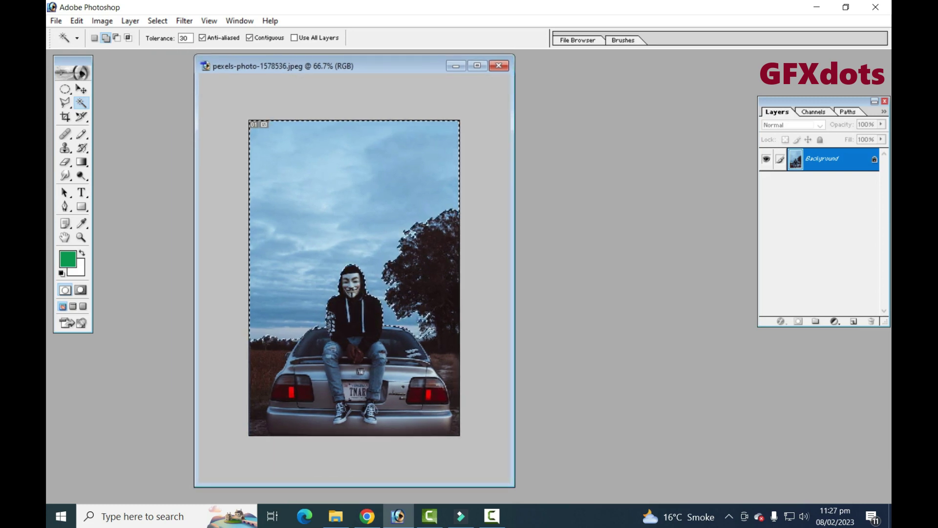
{"action": "left_click", "coordinate": [157, 21]}
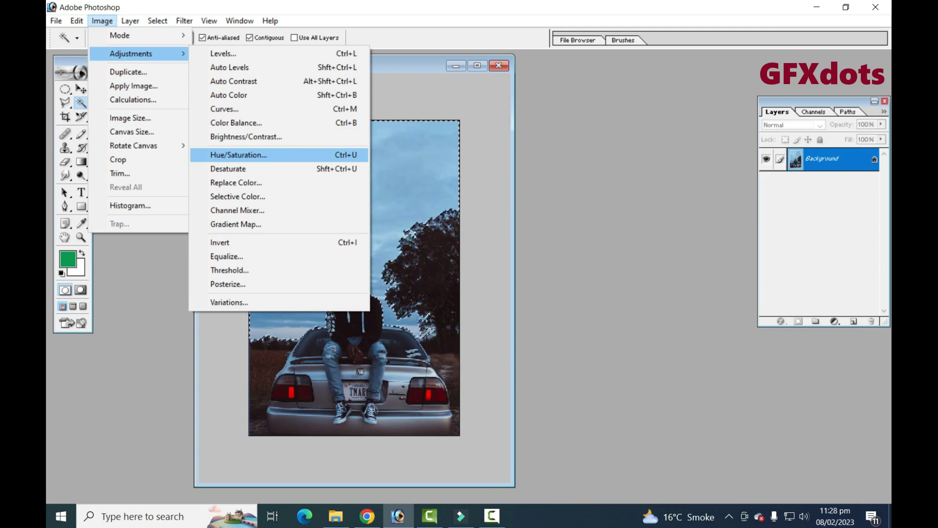
{"action": "left_click", "coordinate": [222, 155]}
{"action": "left_click_drag", "start_coordinate": [684, 61], "coordinate": [595, 104]}
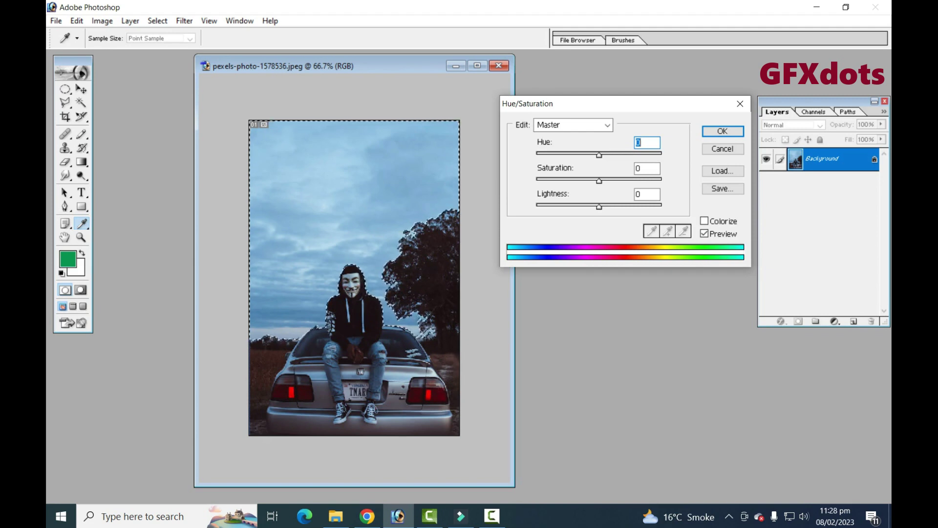
{"action": "key", "text": "shift+Down"}
{"action": "key", "text": "shift+Down"}
{"action": "key", "text": "shift+Down"}
{"action": "key", "text": "shift+Down"}
{"action": "key", "text": "shift+Down"}
{"action": "key", "text": "shift+Down"}
{"action": "key", "text": "shift+Down"}
{"action": "key", "text": "shift+Down"}
{"action": "key", "text": "shift+Down"}
{"action": "key", "text": "shift+Down"}
{"action": "key", "text": "Down"}
{"action": "key", "text": "Down"}
{"action": "key", "text": "Down"}
{"action": "key", "text": "shift+Down"}
{"action": "key", "text": "shift+Down"}
{"action": "key", "text": "shift+Down"}
{"action": "key", "text": "shift+Up"}
{"action": "key", "text": "shift+Up"}
{"action": "key", "text": "shift+Up"}
{"action": "key", "text": "shift+Up"}
{"action": "key", "text": "shift+Up"}
{"action": "key", "text": "shift+Up"}
{"action": "key", "text": "shift+Up"}
{"action": "key", "text": "shift+Up"}
{"action": "key", "text": "Up"}
{"action": "key", "text": "shift+Up"}
{"action": "key", "text": "shift+Up"}
{"action": "key", "text": "shift+Up"}
{"action": "key", "text": "shift+Up"}
{"action": "key", "text": "shift+Up"}
{"action": "key", "text": "shift+Up"}
{"action": "key", "text": "shift+Up"}
{"action": "key", "text": "shift+Up"}
{"action": "key", "text": "shift+Up"}
{"action": "key", "text": "Up"}
{"action": "key", "text": "Up"}
{"action": "key", "text": "Up"}
{"action": "key", "text": "Return"}
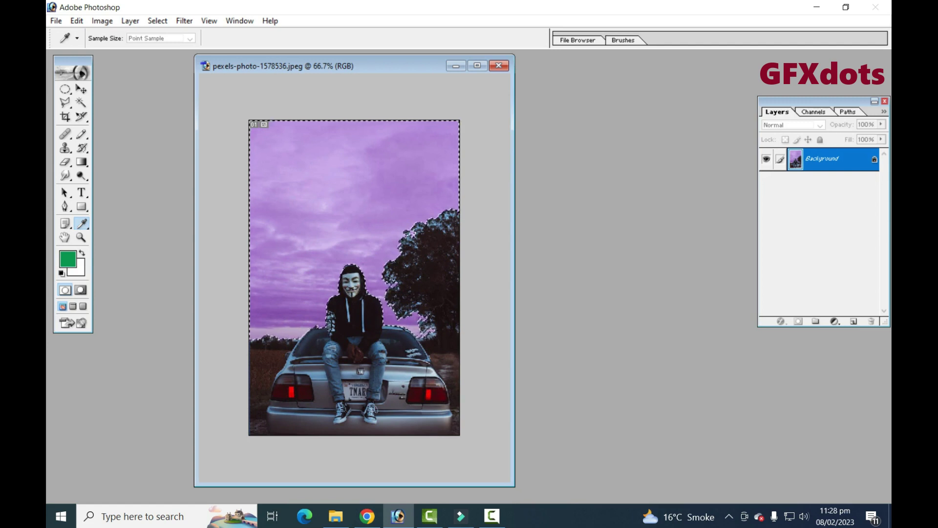
{"action": "key", "text": "ctrl+u"}
Convert the Background into Layer 0, delete the selected sky, then undo to restore the blue sky.
{"action": "key", "text": "Return"}
{"action": "key", "text": "w"}
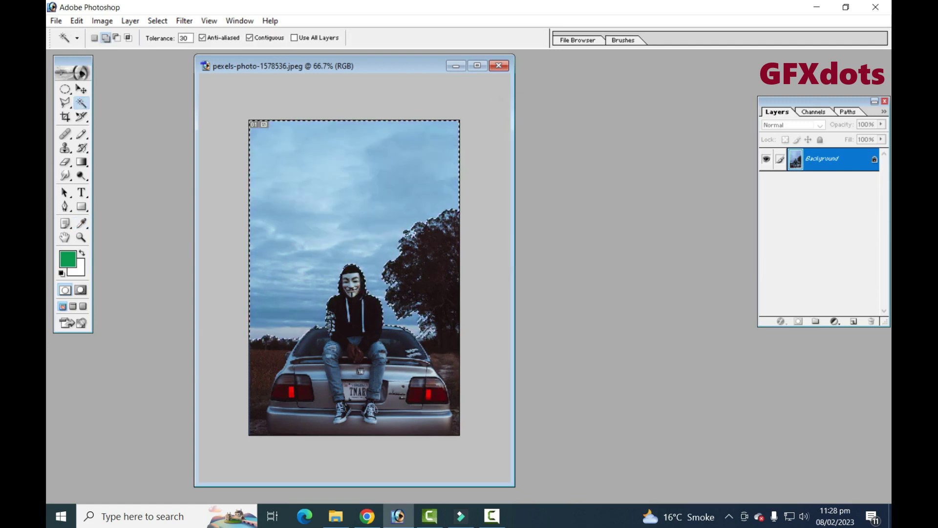
{"action": "double_click", "coordinate": [822, 159]}
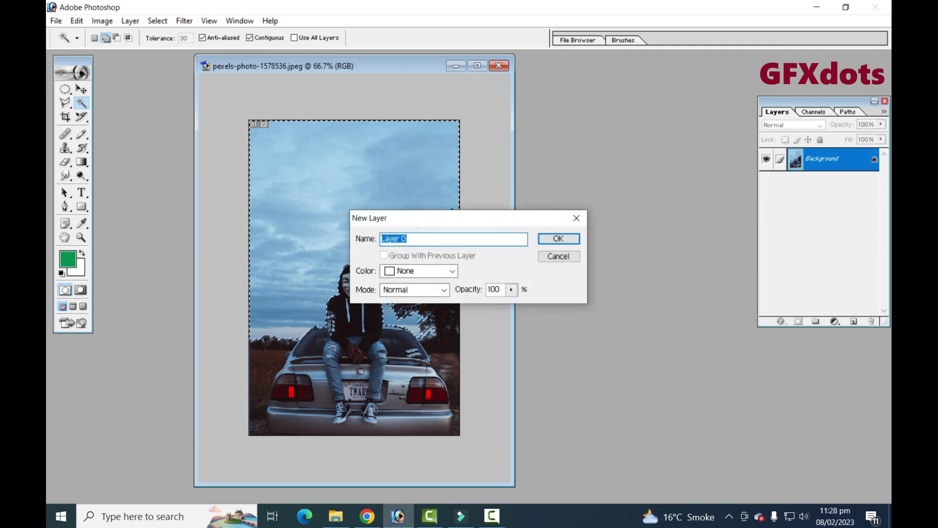
{"action": "key", "text": "Return"}
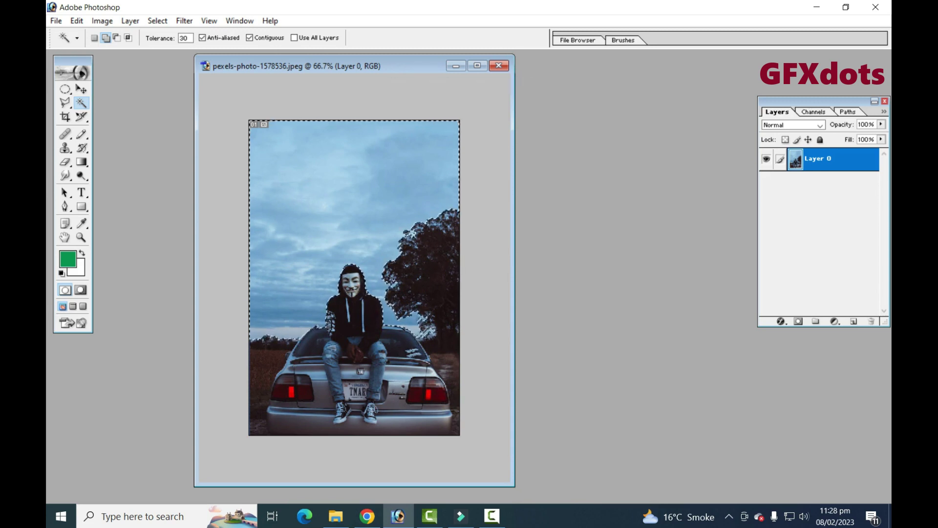
{"action": "key", "text": "Delete"}
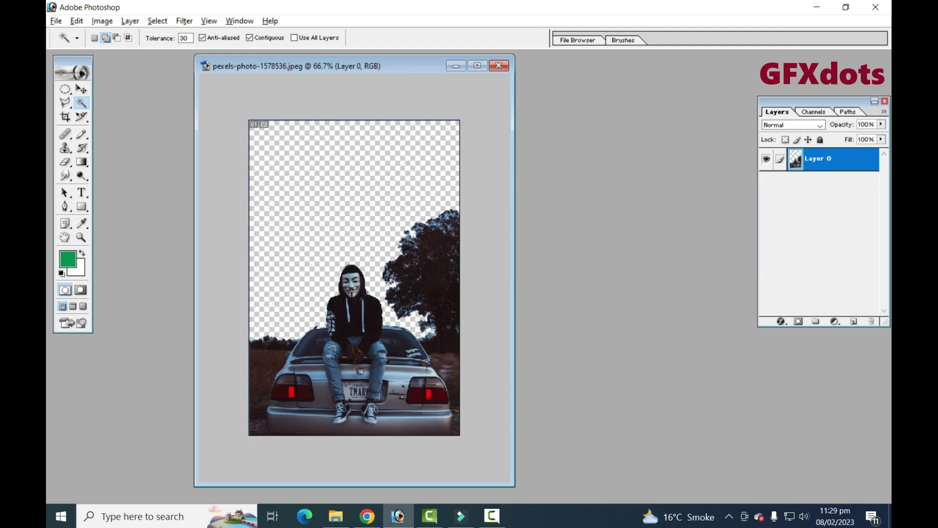
{"action": "key", "text": "ctrl+z"}
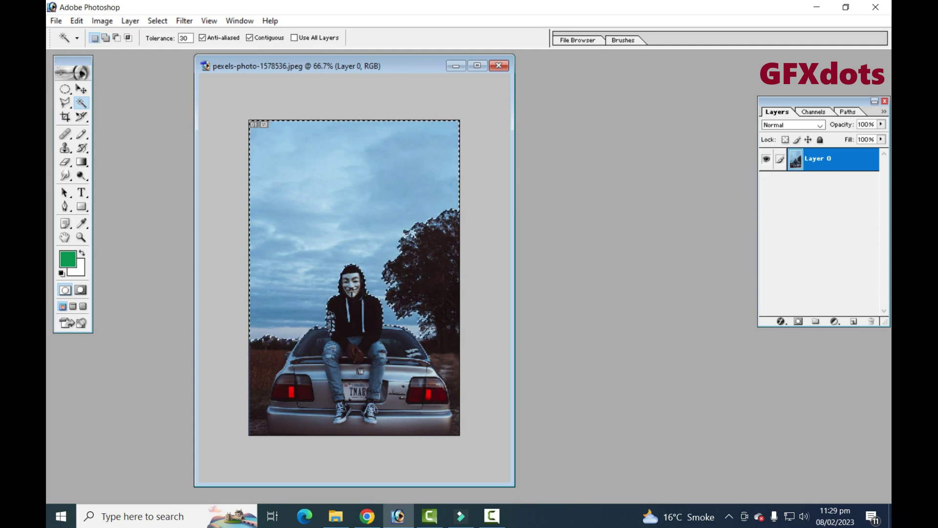
Switch between Add and Subtract modes, then delete the selected sky to transparency on Layer 0.
{"action": "left_click", "coordinate": [106, 38]}
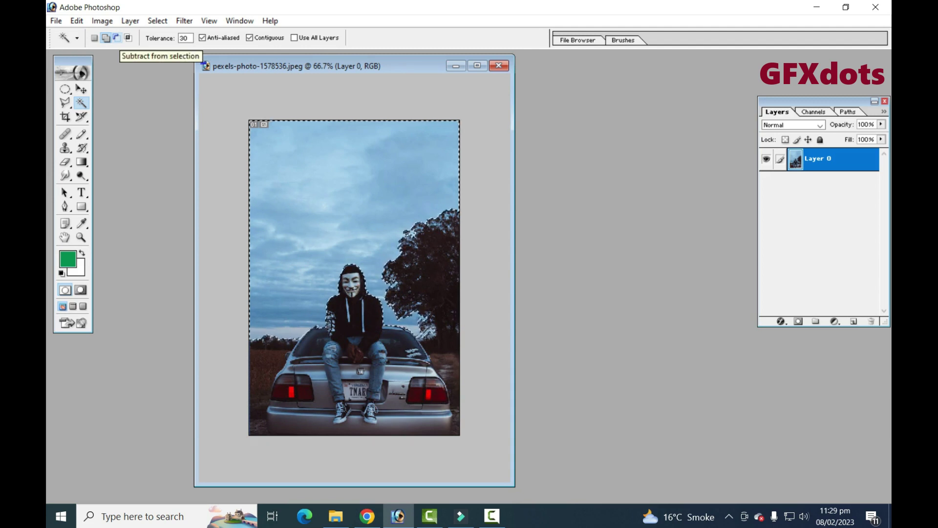
{"action": "left_click", "coordinate": [116, 37]}
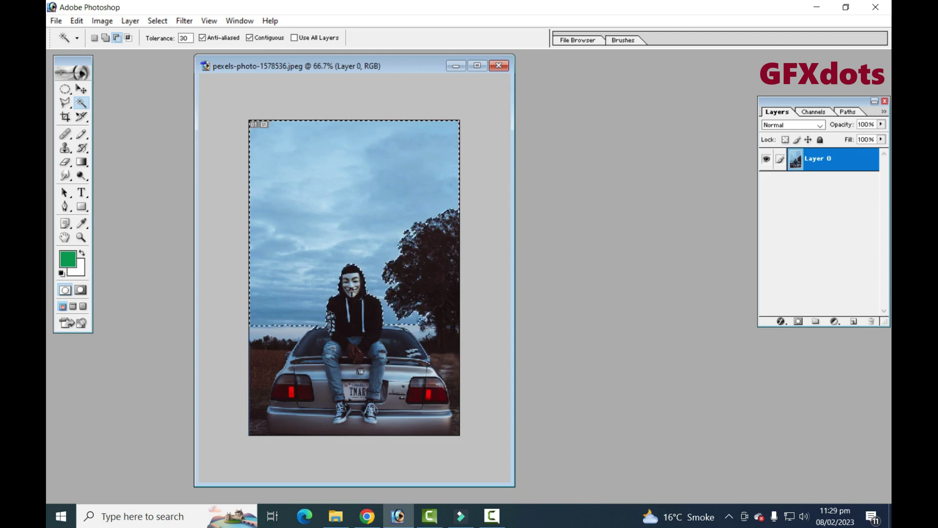
{"action": "key", "text": "Delete"}
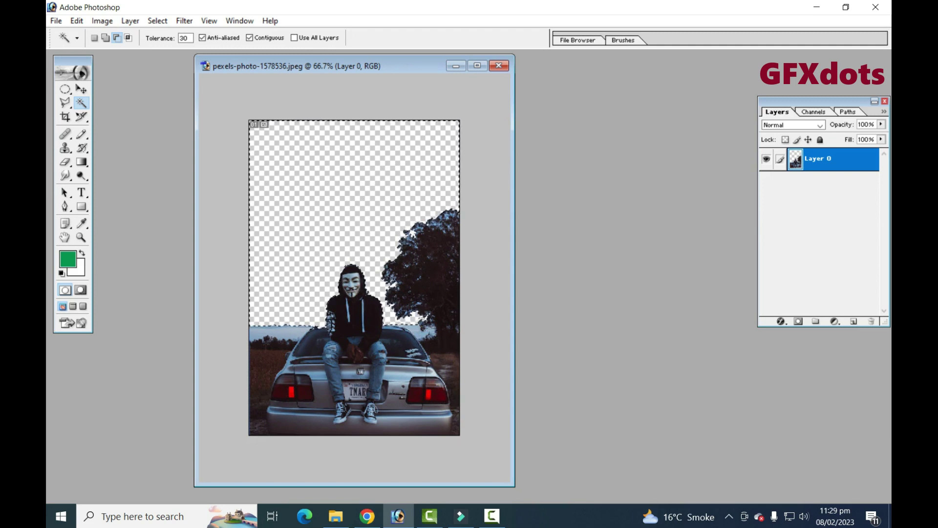
Switch to the Move tool, deselect, and bring up the Open dialog.
{"action": "left_click", "coordinate": [94, 37]}
{"action": "left_click", "coordinate": [117, 37]}
{"action": "left_click", "coordinate": [65, 89]}
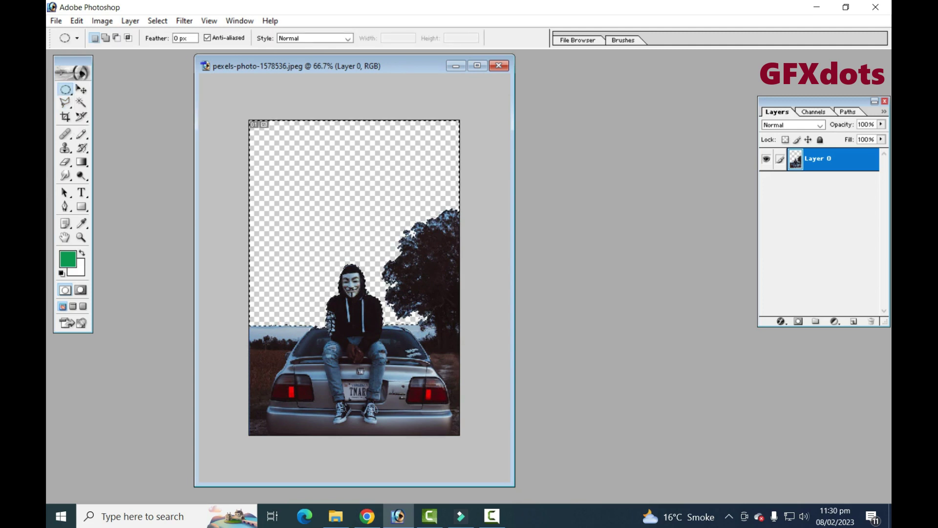
{"action": "left_click", "coordinate": [82, 89]}
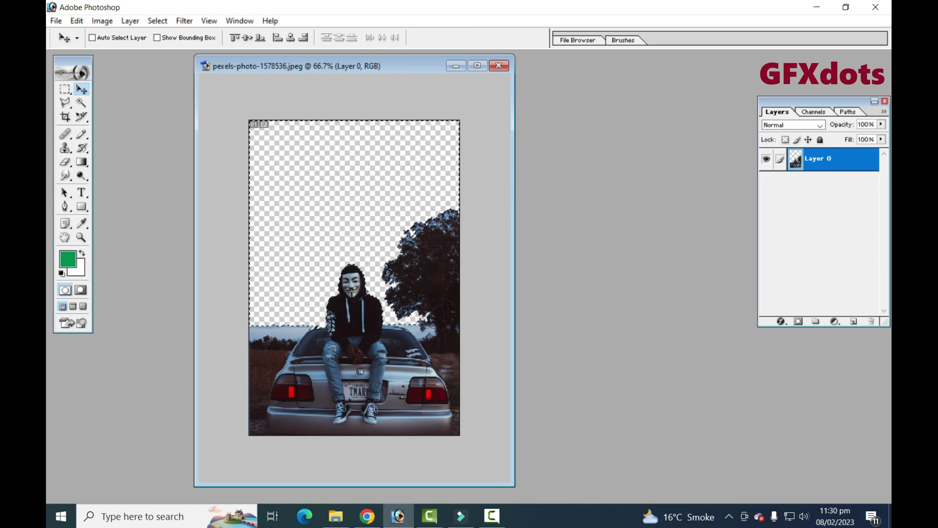
{"action": "key", "text": "ctrl+d"}
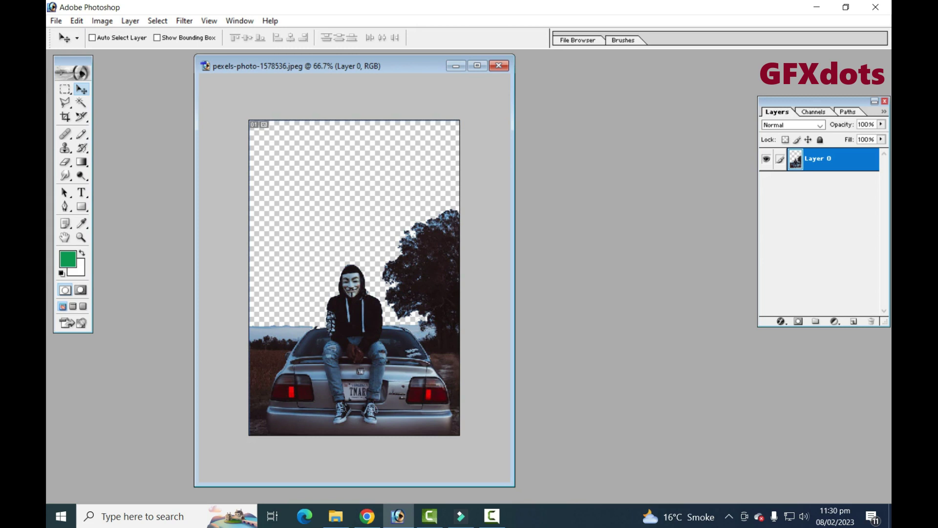
{"action": "key", "text": "ctrl+o"}
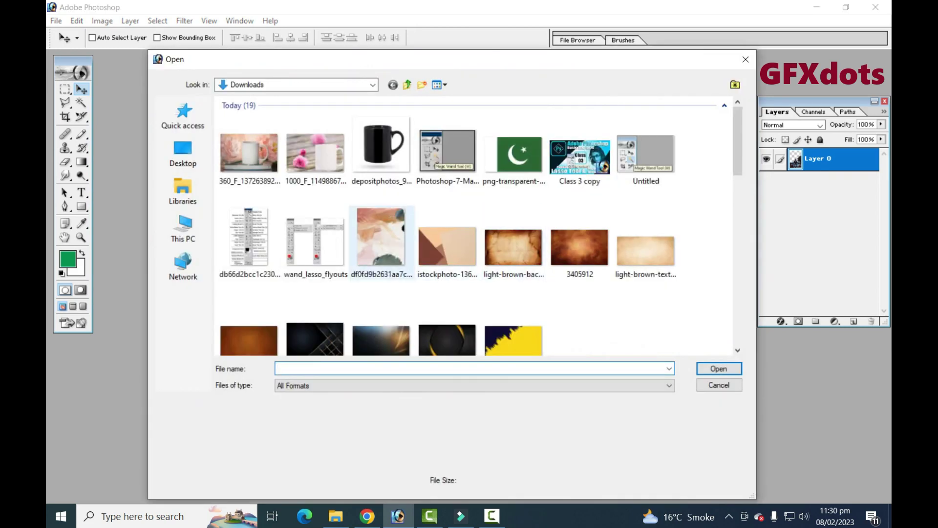
Open the orange texture 3405912.jpg and arrange its window beside the car photo.
{"action": "scroll", "coordinate": [579, 118], "scroll_direction": "down", "scroll_amount": 3}
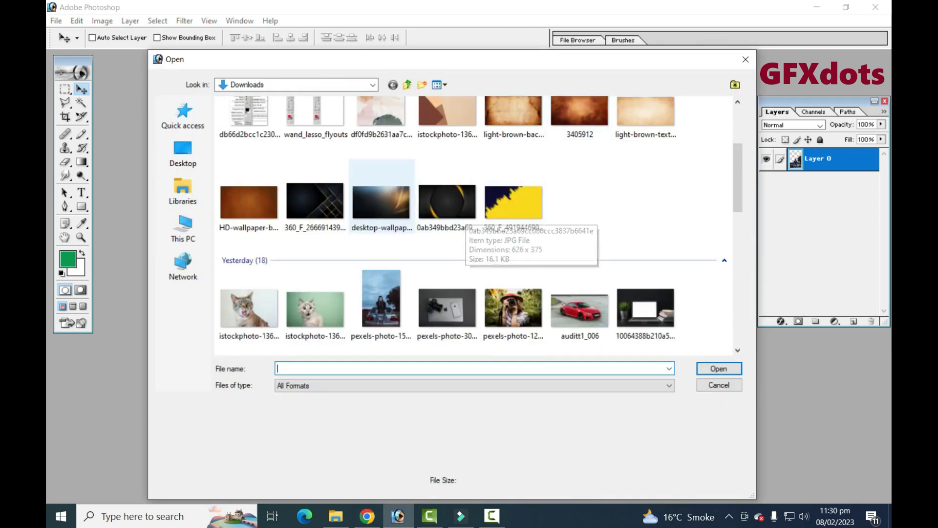
{"action": "scroll", "coordinate": [381, 215], "scroll_direction": "down", "scroll_amount": 3}
{"action": "scroll", "coordinate": [378, 215], "scroll_direction": "down", "scroll_amount": 3}
{"action": "scroll", "coordinate": [378, 215], "scroll_direction": "up", "scroll_amount": 3}
{"action": "scroll", "coordinate": [378, 215], "scroll_direction": "up", "scroll_amount": 3}
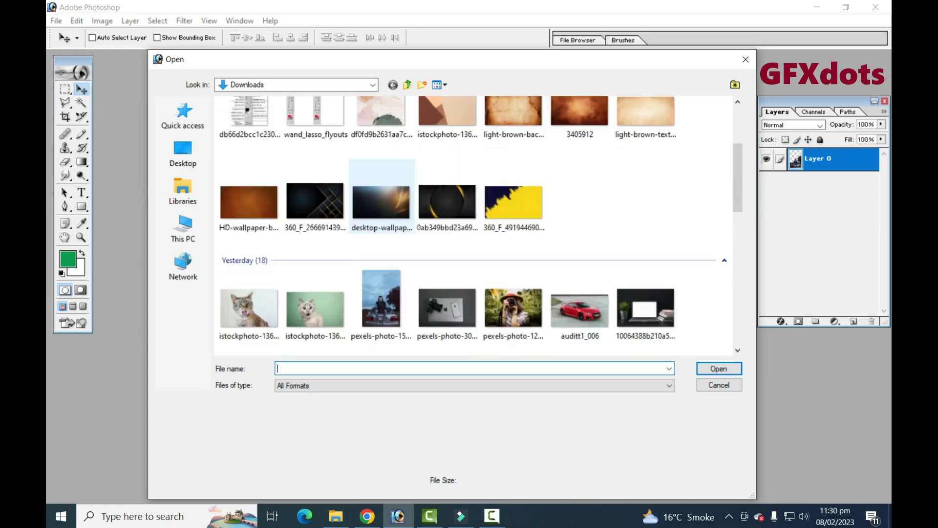
{"action": "scroll", "coordinate": [379, 215], "scroll_direction": "up", "scroll_amount": 3}
{"action": "double_click", "coordinate": [579, 246]}
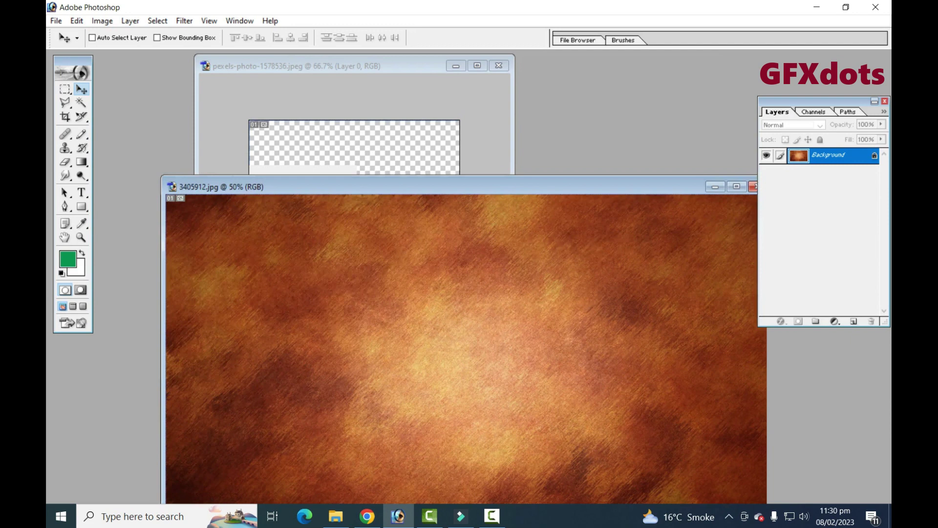
{"action": "left_click_drag", "start_coordinate": [342, 67], "coordinate": [430, 219]}
{"action": "left_click", "coordinate": [342, 65]}
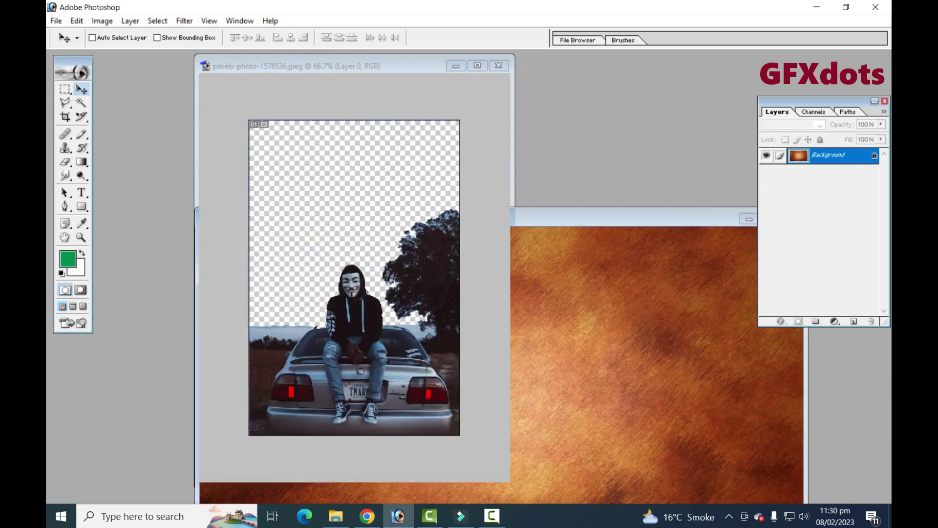
Drag the cut-out car layer onto the texture, then close the texture without saving.
{"action": "mouse_move", "coordinate": [352, 293]}
{"action": "left_mouse_down"}
{"action": "mouse_move", "coordinate": [412, 252]}
{"action": "mouse_move", "coordinate": [366, 318]}
{"action": "mouse_move", "coordinate": [543, 286]}
{"action": "mouse_move", "coordinate": [574, 222]}
{"action": "mouse_move", "coordinate": [555, 227]}
{"action": "mouse_move", "coordinate": [575, 223]}
{"action": "mouse_move", "coordinate": [573, 231]}
{"action": "left_mouse_up"}
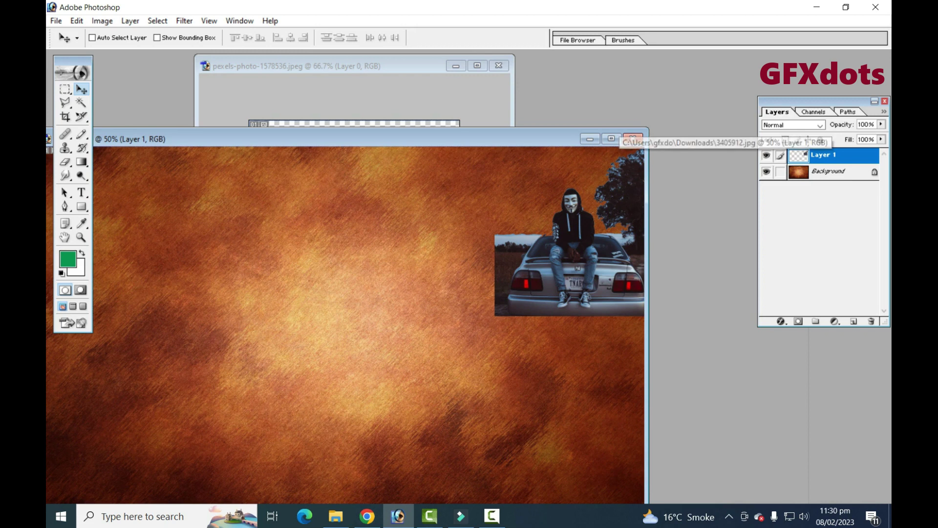
{"action": "left_click", "coordinate": [632, 139]}
{"action": "left_click", "coordinate": [446, 197]}
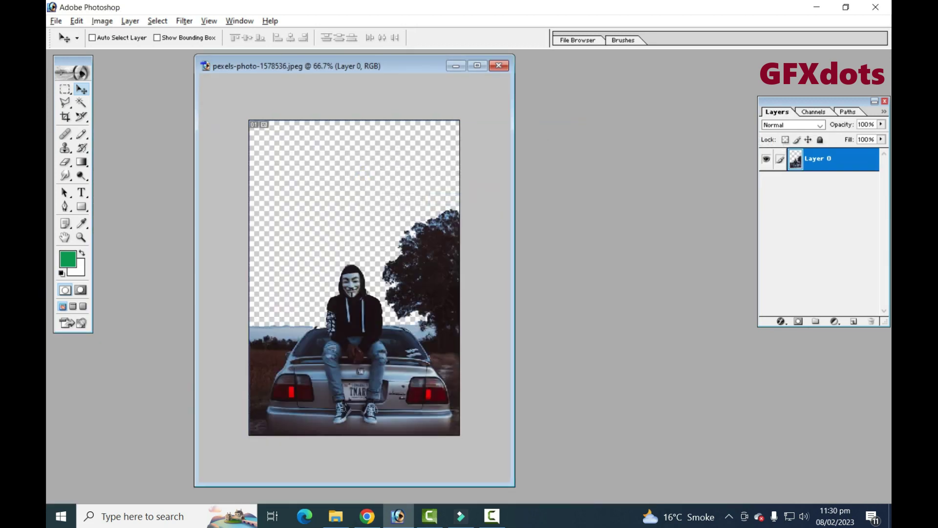
Undo the sky deletion and close the car photo without saving.
{"action": "key", "text": "ctrl+z"}
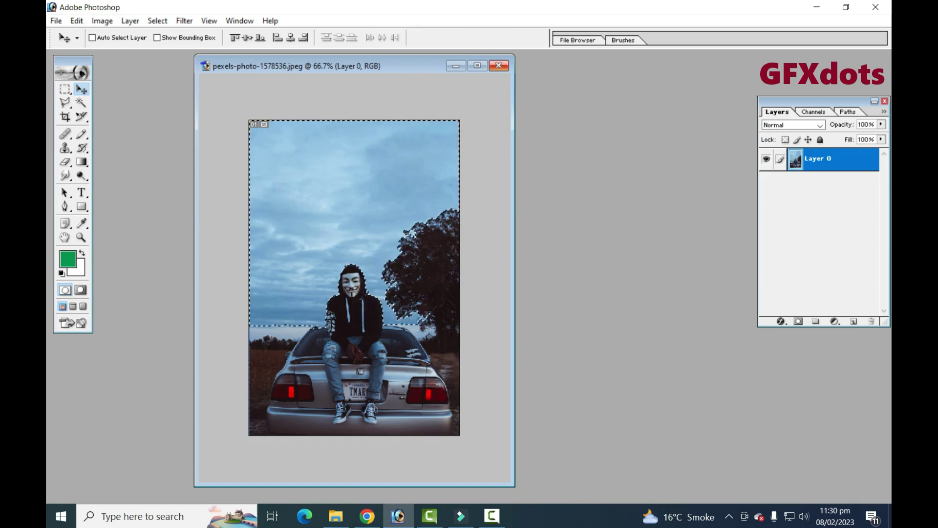
{"action": "key", "text": "ctrl+w"}
{"action": "left_click", "coordinate": [448, 198]}
{"action": "key", "text": "ctrl+o"}
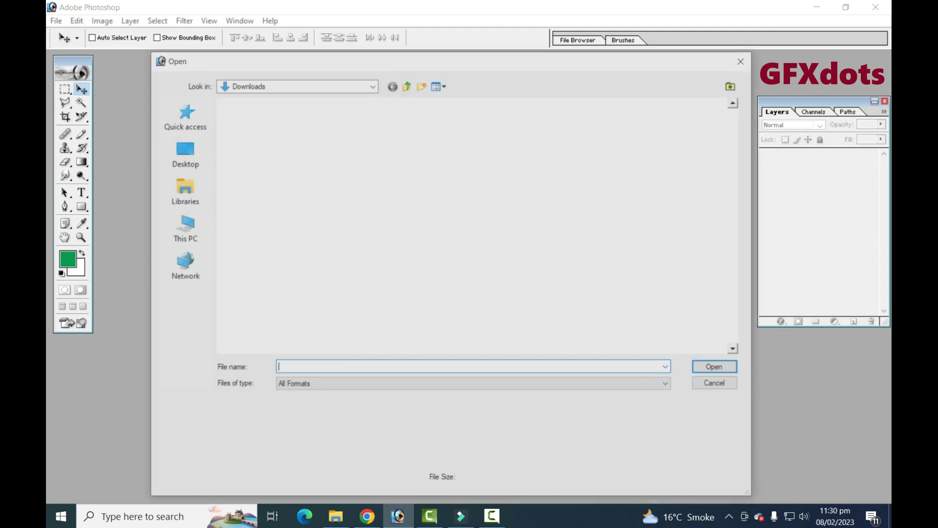
{"action": "scroll", "coordinate": [315, 202], "scroll_direction": "down", "scroll_amount": 5}
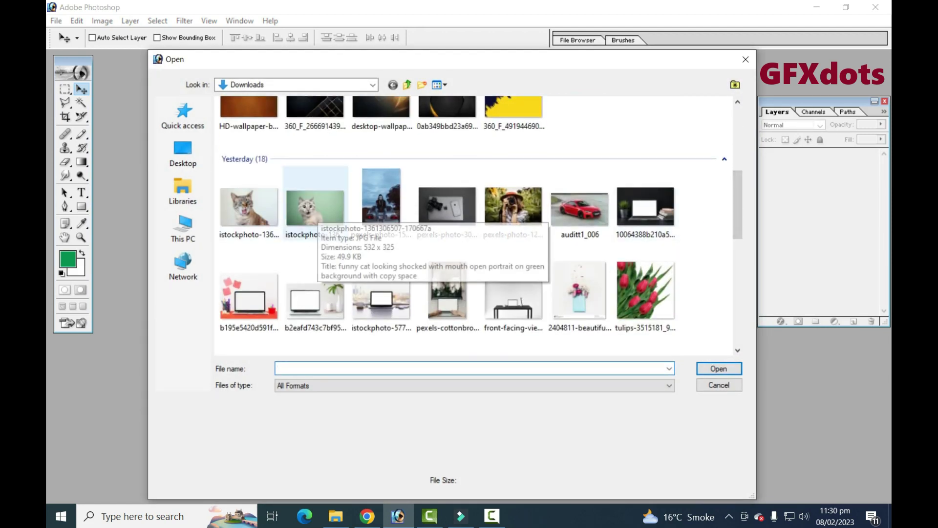
{"action": "double_click", "coordinate": [315, 200]}
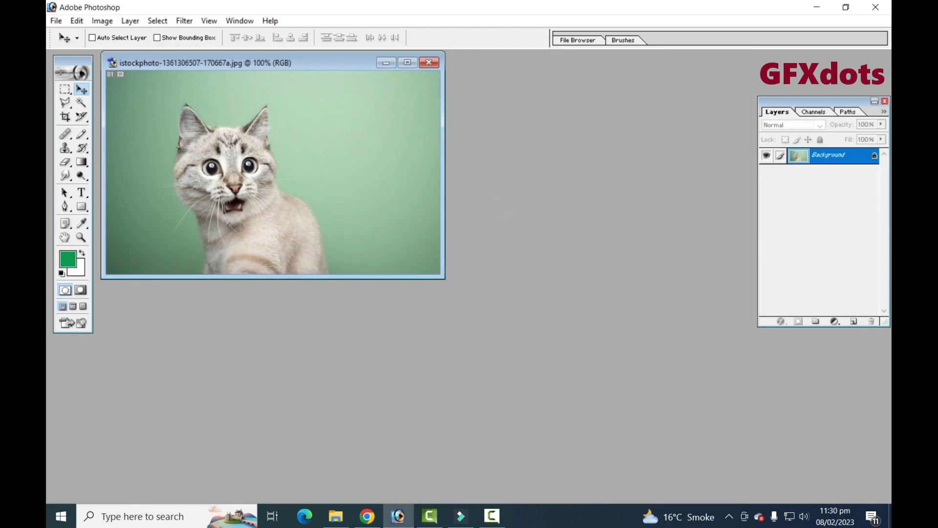
{"action": "left_click_drag", "start_coordinate": [230, 62], "coordinate": [297, 84]}
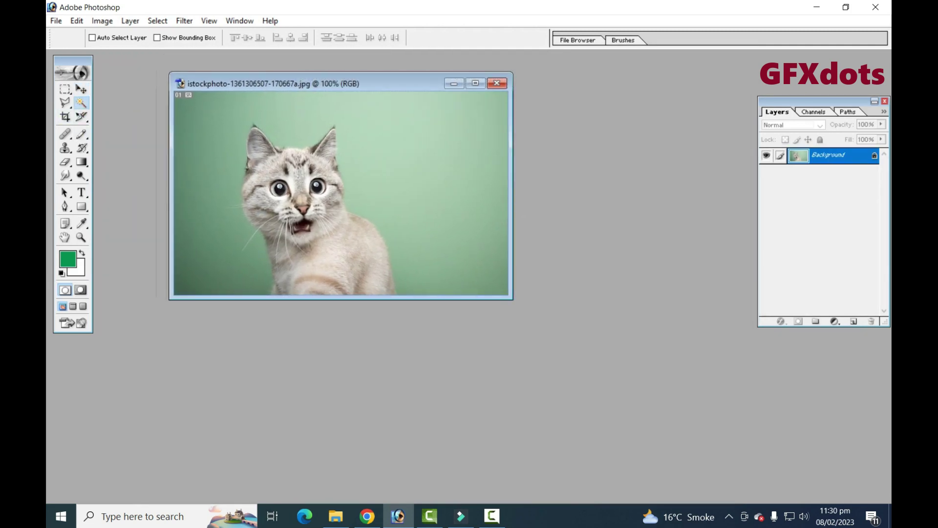
Pick the Magic Wand and make fresh selections of the green background left and right of the cat.
{"action": "left_click", "coordinate": [81, 102]}
{"action": "left_click_drag", "start_coordinate": [351, 83], "coordinate": [342, 95]}
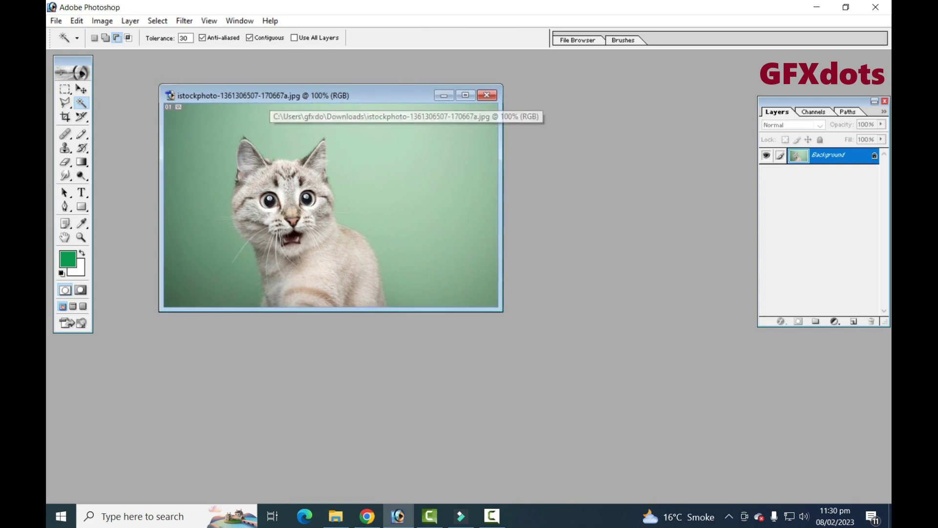
{"action": "left_click", "coordinate": [198, 246]}
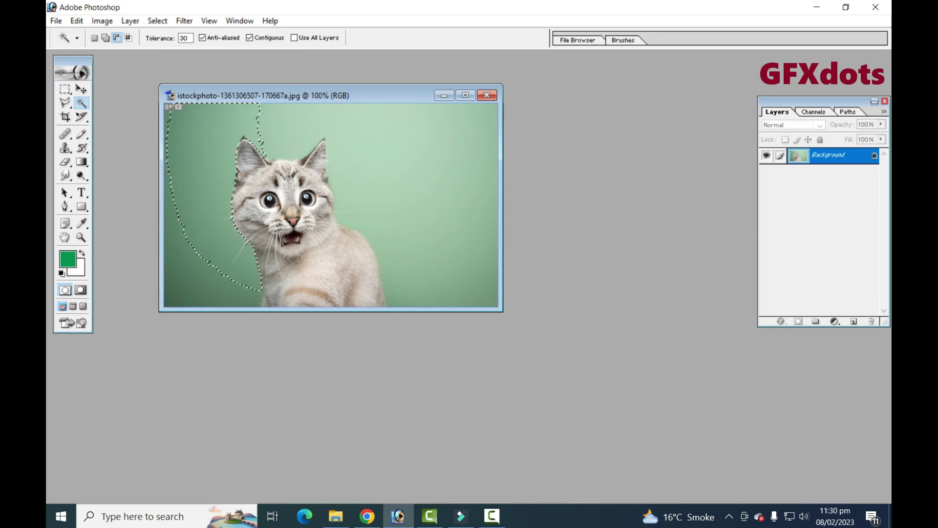
{"action": "left_click", "coordinate": [94, 38]}
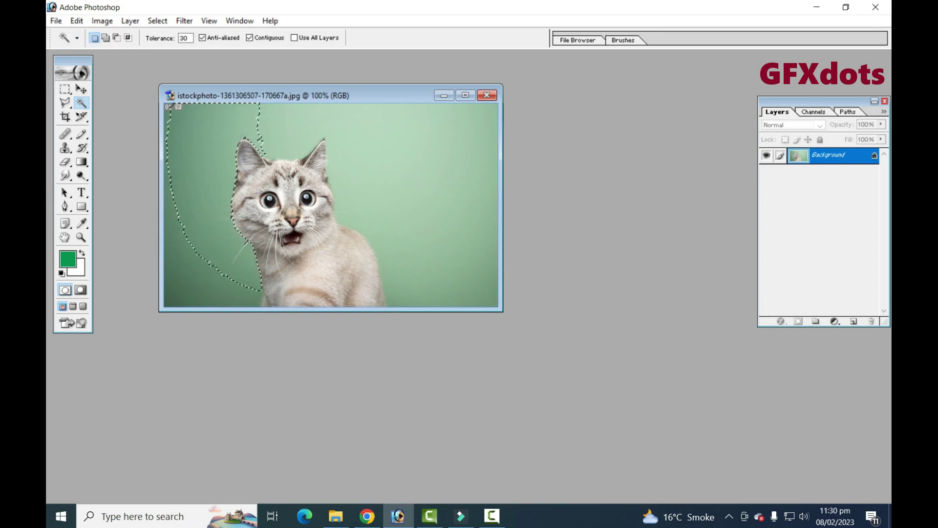
{"action": "left_click", "coordinate": [415, 162]}
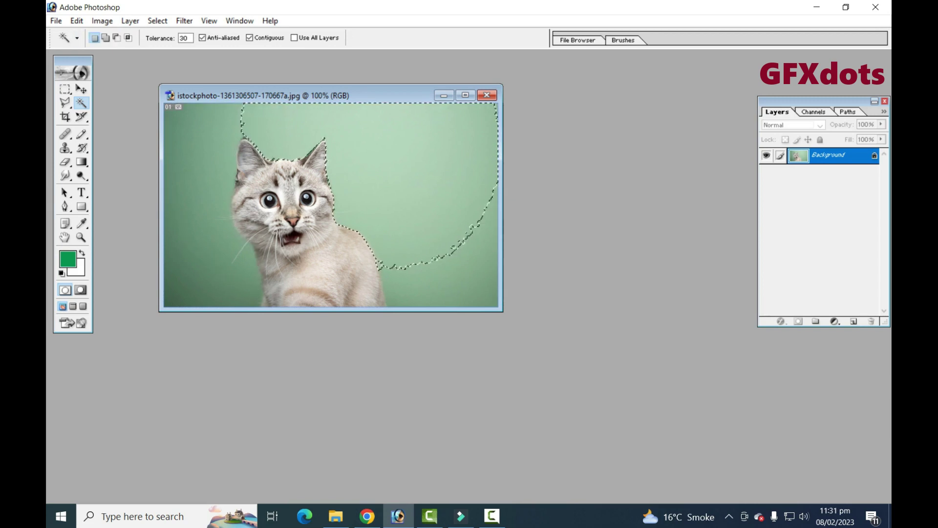
{"action": "left_click", "coordinate": [196, 195]}
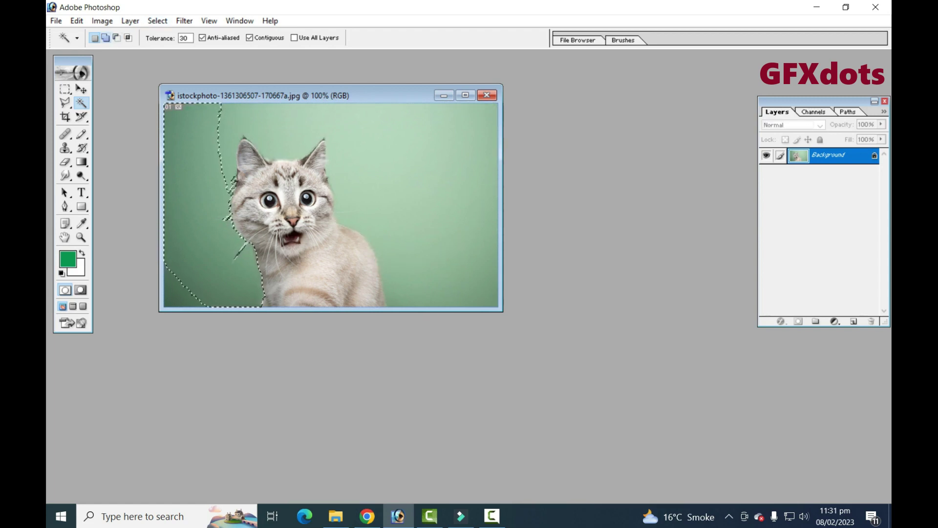
In Add mode, add the background near the head, the right side and the lower-left corner.
{"action": "left_click", "coordinate": [106, 37]}
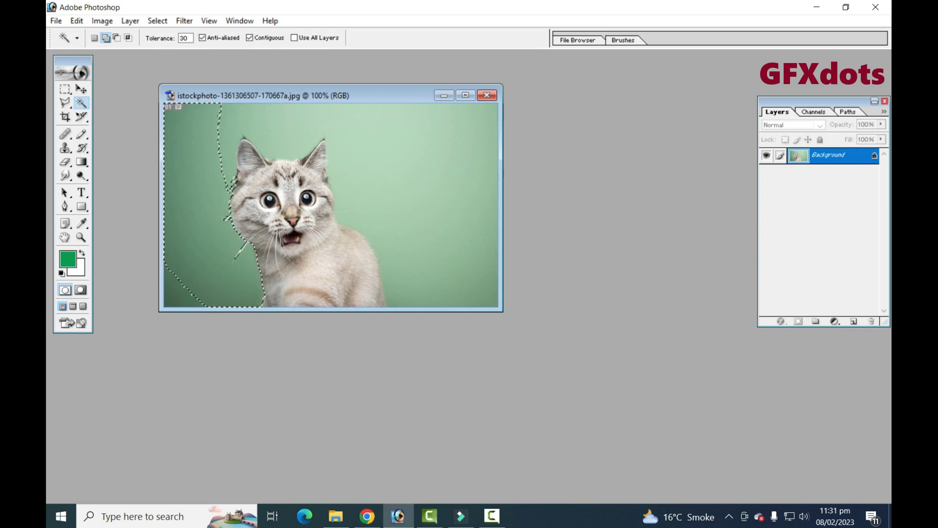
{"action": "left_click", "coordinate": [252, 123]}
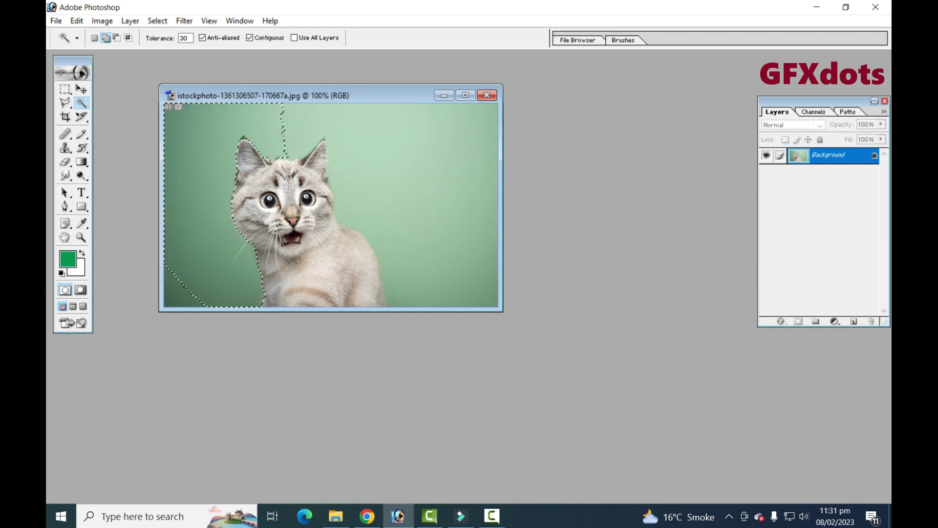
{"action": "left_click", "coordinate": [439, 263]}
{"action": "left_click", "coordinate": [430, 274]}
{"action": "left_click", "coordinate": [178, 293]}
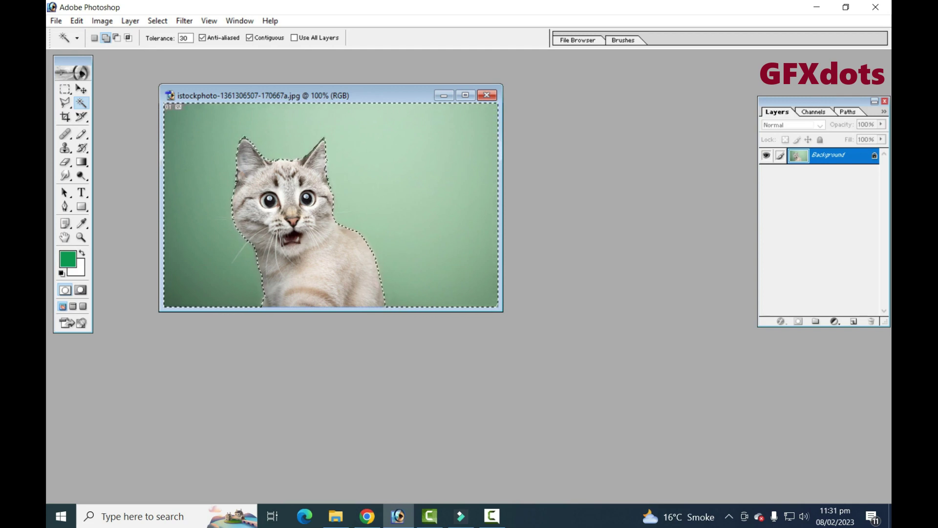
{"action": "left_click", "coordinate": [102, 21]}
{"action": "mouse_move", "coordinate": [131, 54]}
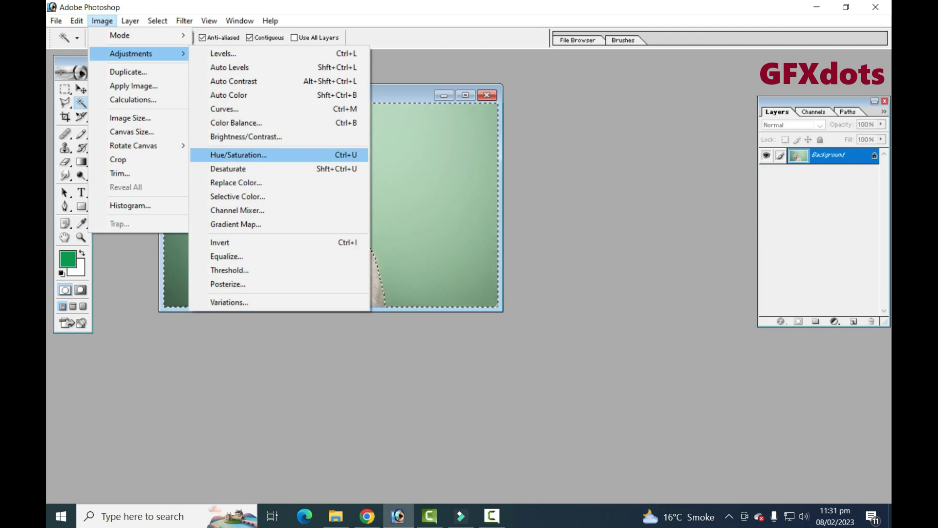
In Hue/Saturation, adjust the backdrop's Hue and Saturation, typing a new Hue value, reaching Hue +168, Saturation +46.
{"action": "left_click", "coordinate": [239, 155]}
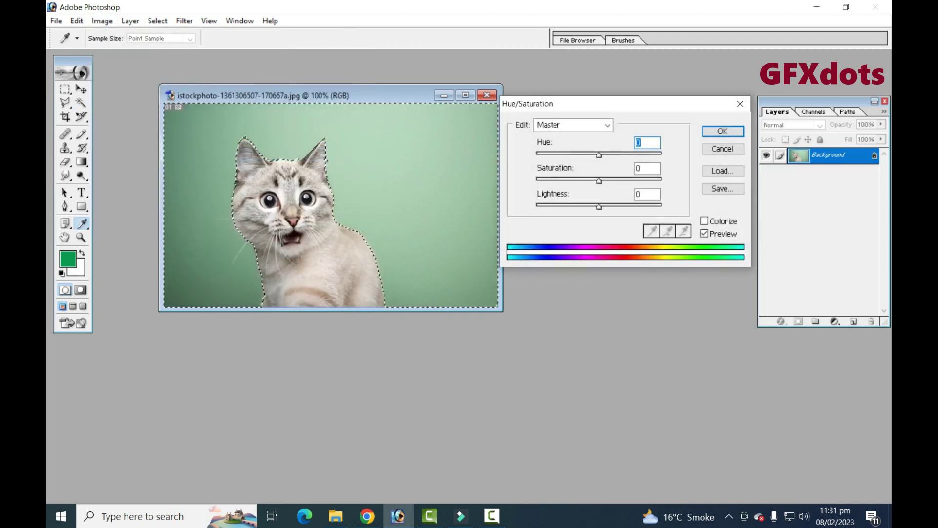
{"action": "left_click_drag", "start_coordinate": [599, 155], "coordinate": [549, 155]}
{"action": "left_click_drag", "start_coordinate": [597, 180], "coordinate": [608, 180]}
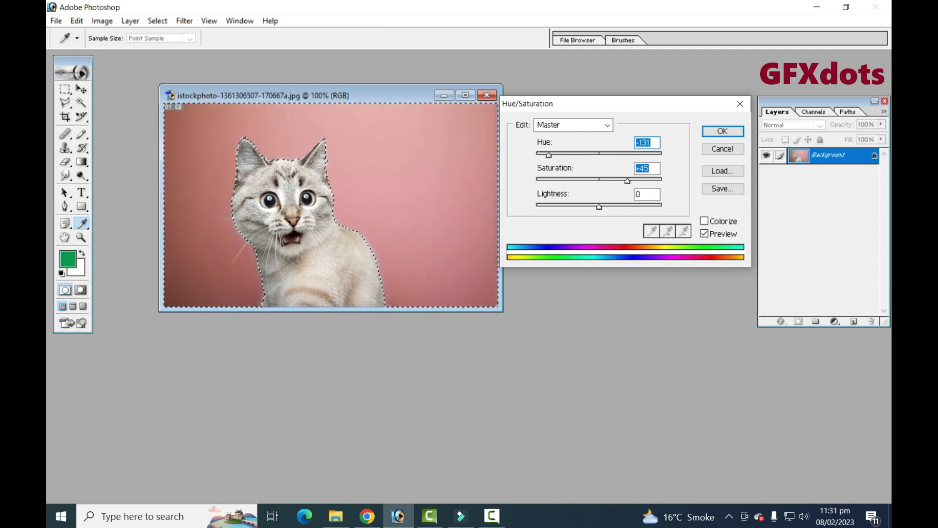
{"action": "double_click", "coordinate": [644, 142]}
{"action": "type", "text": "31"}
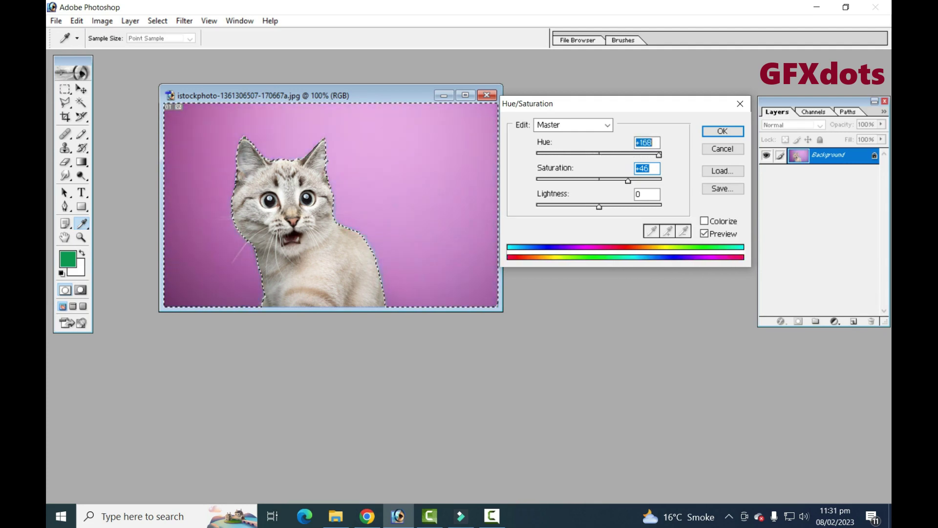
{"action": "type", "text": "-34-82"}
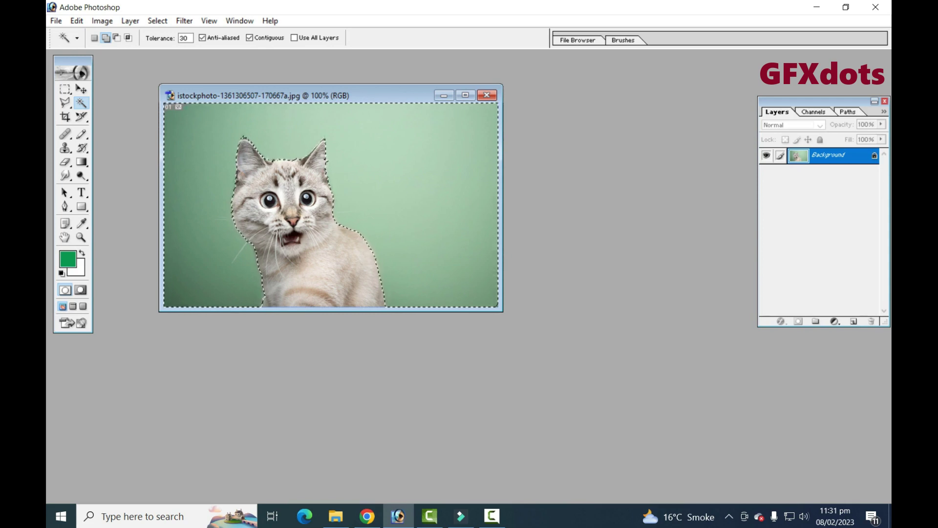
Convert the Background to Layer 0, delete the selected backdrop, deselect, and bring up the Open dialog.
{"action": "double_click", "coordinate": [831, 155]}
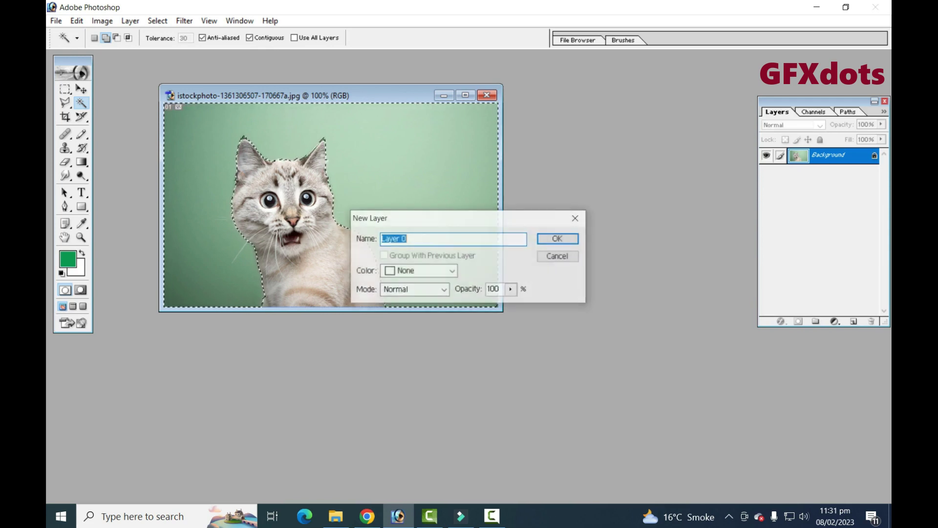
{"action": "key", "text": "Return"}
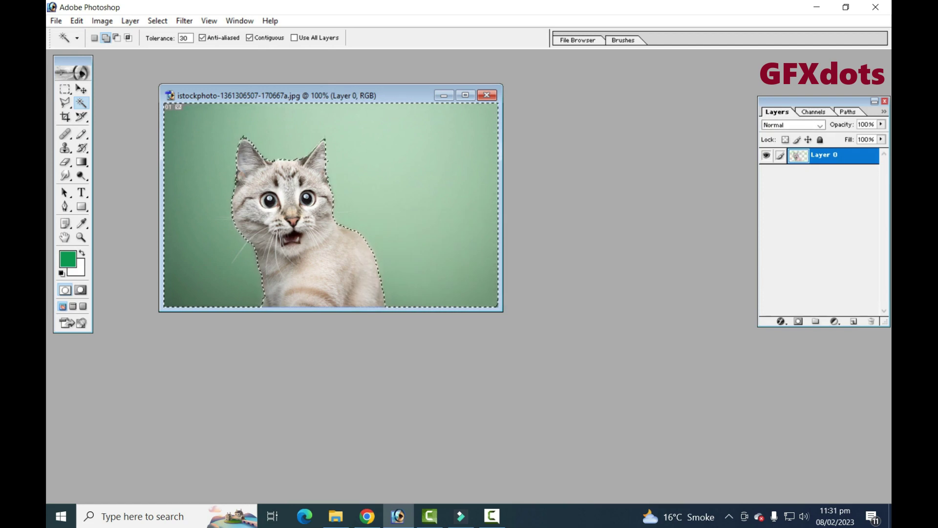
{"action": "key", "text": "Delete"}
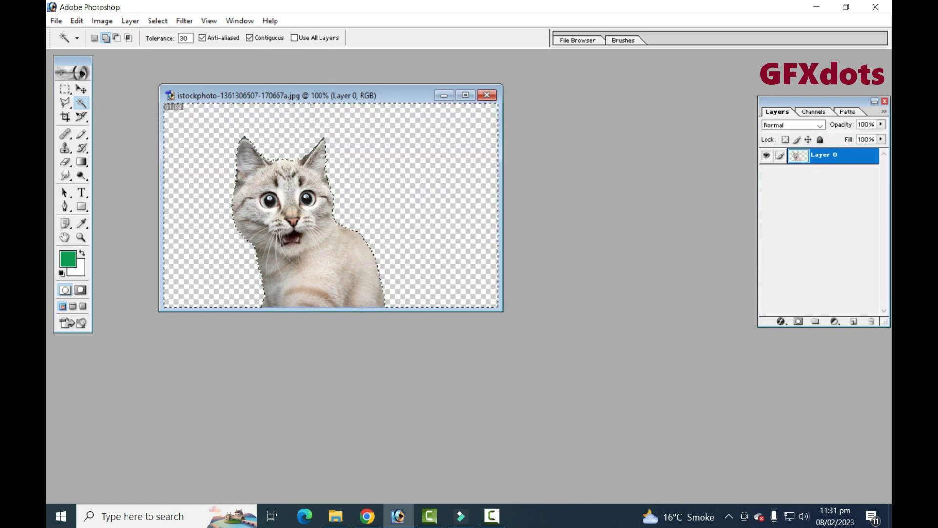
{"action": "key", "text": "ctrl+d"}
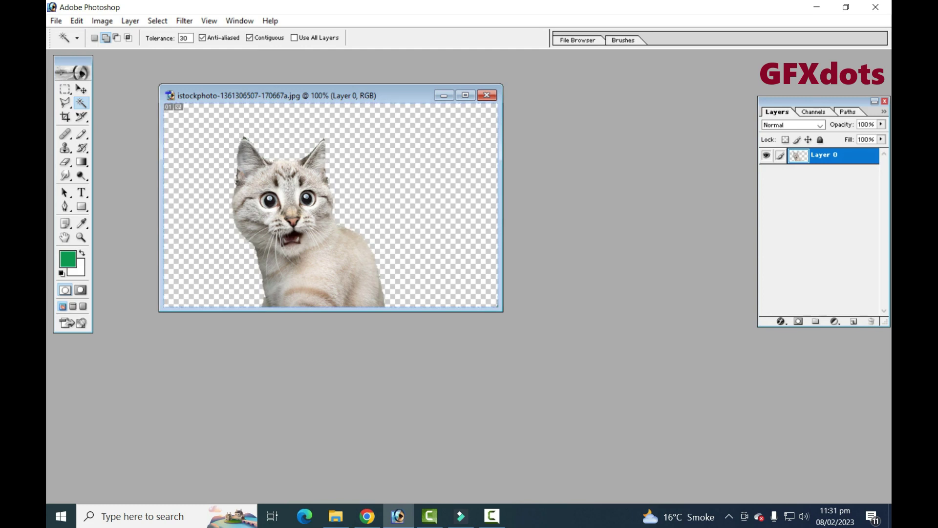
{"action": "key", "text": "ctrl+o"}
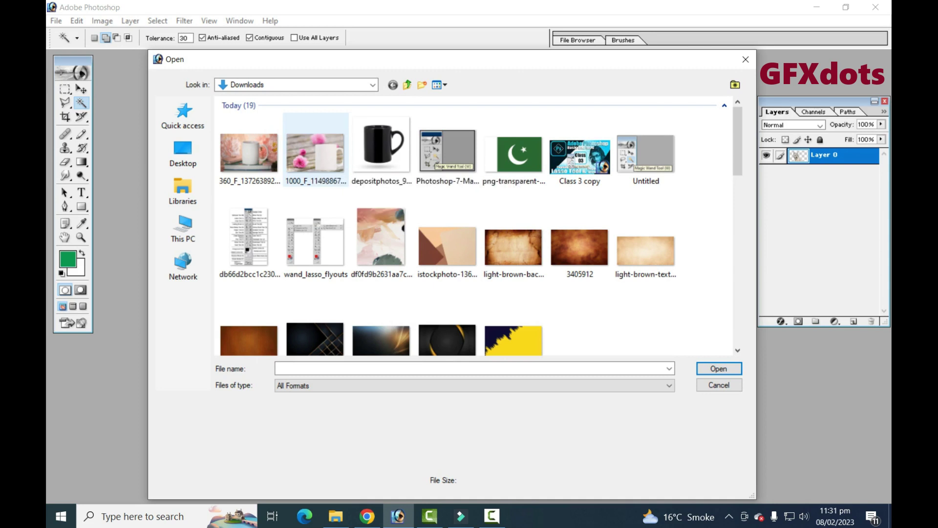
Open the white mug photo and drag the cut-out cat onto it, nudging it right.
{"action": "double_click", "coordinate": [315, 151]}
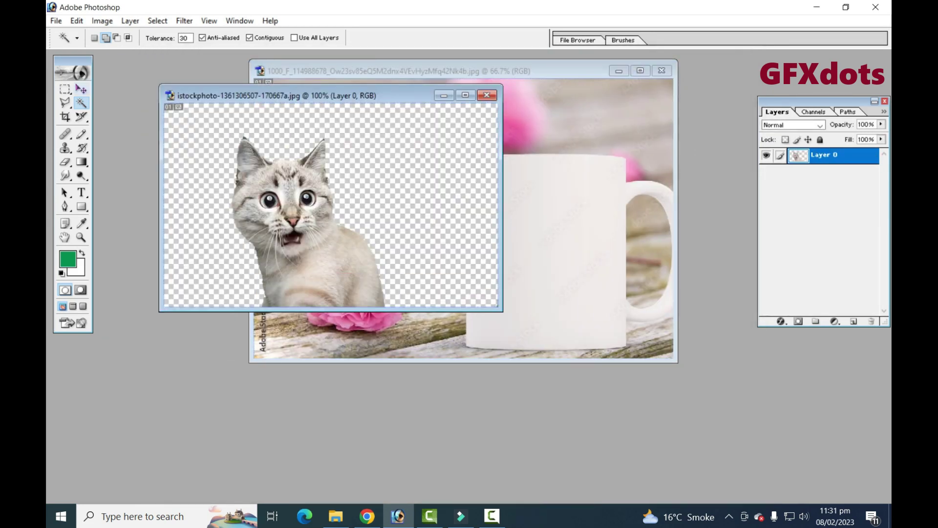
{"action": "key", "text": "v"}
{"action": "mouse_move", "coordinate": [294, 220]}
{"action": "left_mouse_down"}
{"action": "mouse_move", "coordinate": [574, 234]}
{"action": "mouse_move", "coordinate": [526, 302]}
{"action": "left_mouse_up"}
{"action": "key", "text": "shift+Right"}
{"action": "key", "text": "shift+Right"}
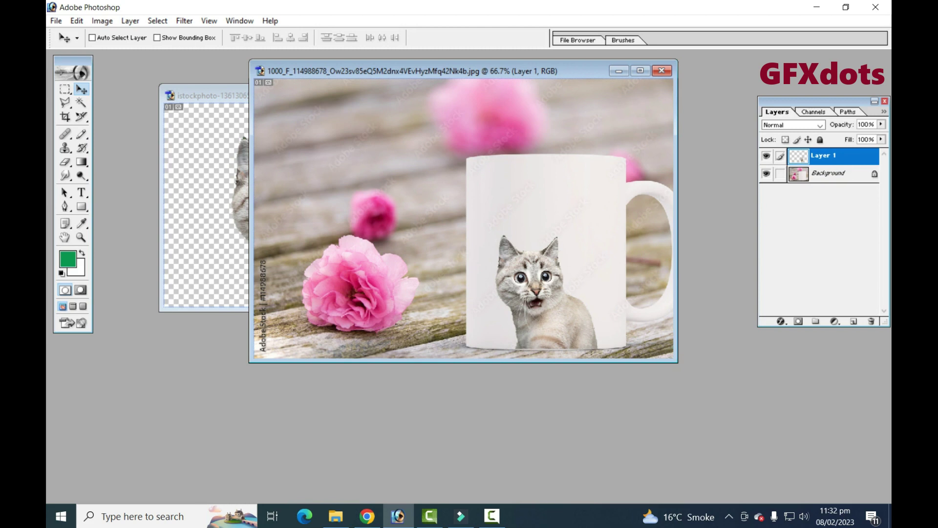
Close the mug and cat documents without saving either.
{"action": "left_click", "coordinate": [661, 71]}
{"action": "left_click", "coordinate": [449, 204]}
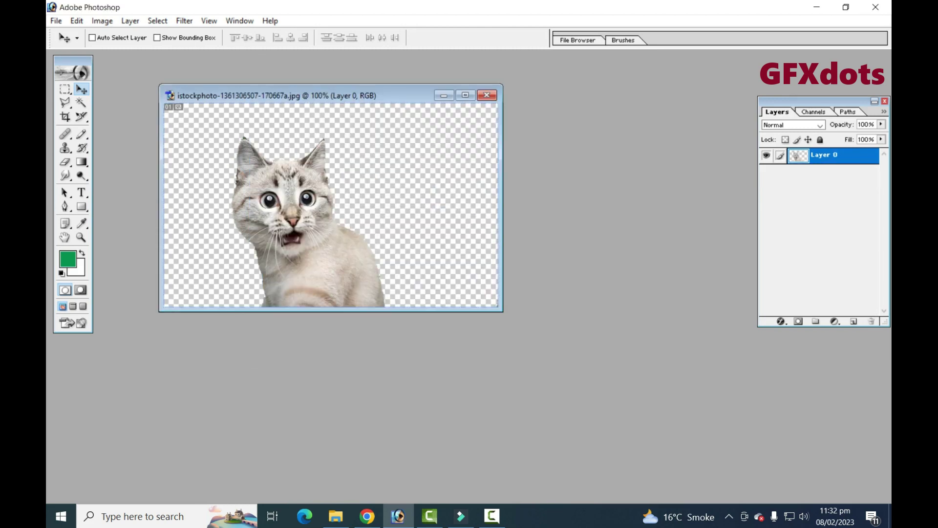
{"action": "key", "text": "ctrl+w"}
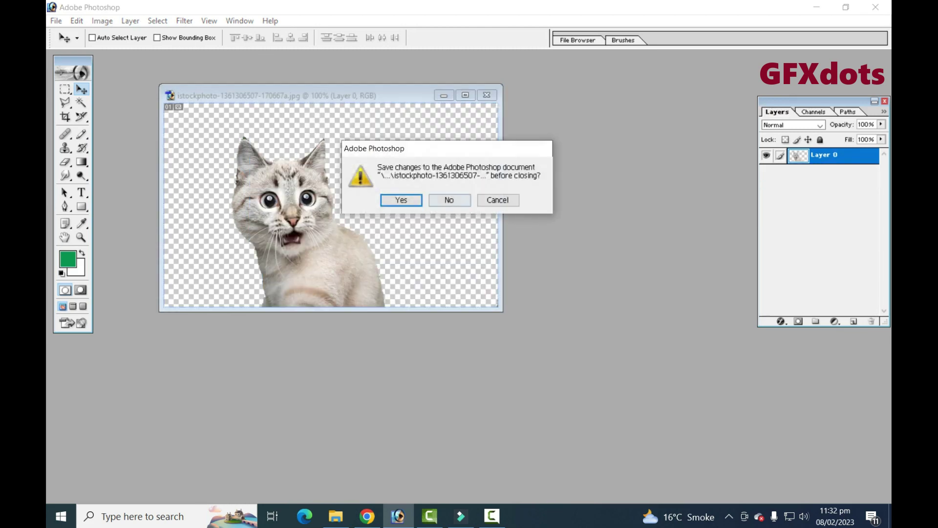
{"action": "key", "text": "n"}
Start opening an existing file from the File menu and browse the Open dialog.
{"action": "left_click", "coordinate": [55, 20]}
{"action": "left_click", "coordinate": [74, 46]}
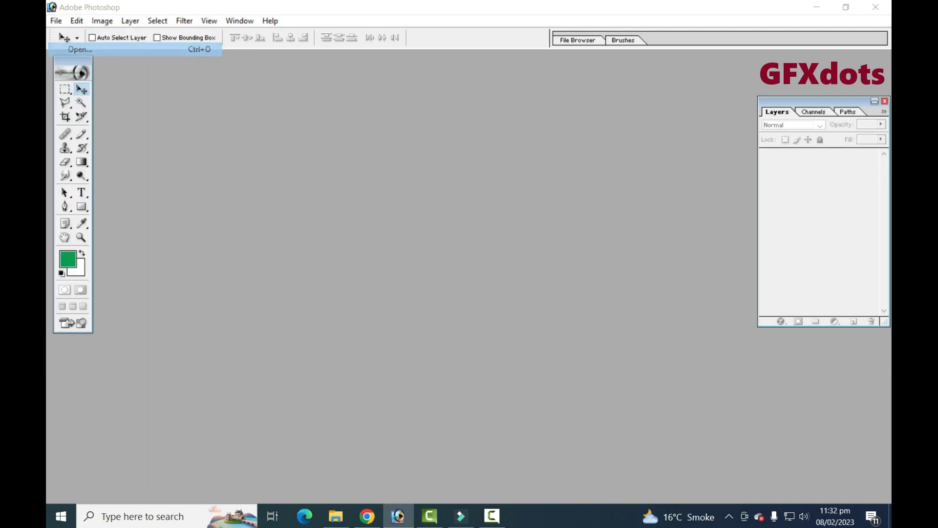
{"action": "scroll", "coordinate": [645, 242], "scroll_direction": "down", "scroll_amount": 10}
{"action": "scroll", "coordinate": [645, 242], "scroll_direction": "up", "scroll_amount": 5}
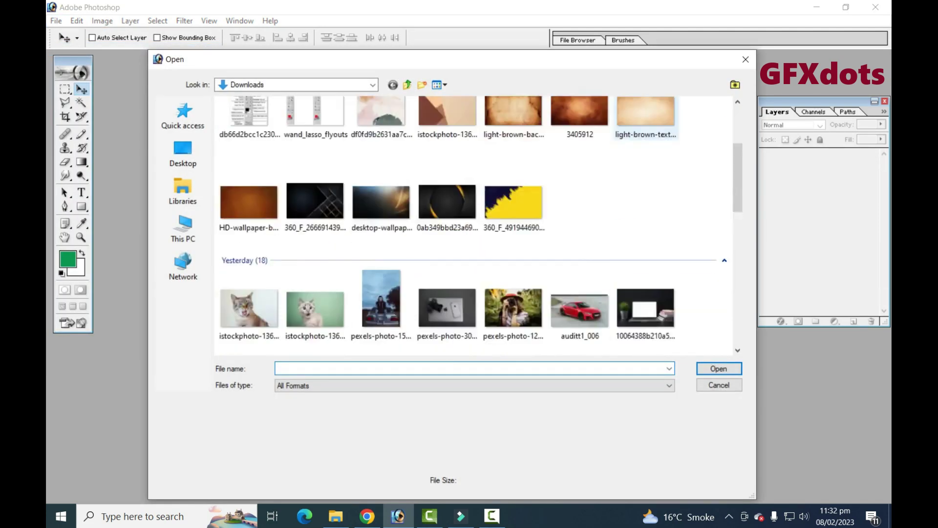
{"action": "scroll", "coordinate": [645, 242], "scroll_direction": "up", "scroll_amount": 5}
Browse This PC to the photo folder on Local Disk (E:) and open DSC_8224 copy.jpg.
{"action": "left_click", "coordinate": [183, 229]}
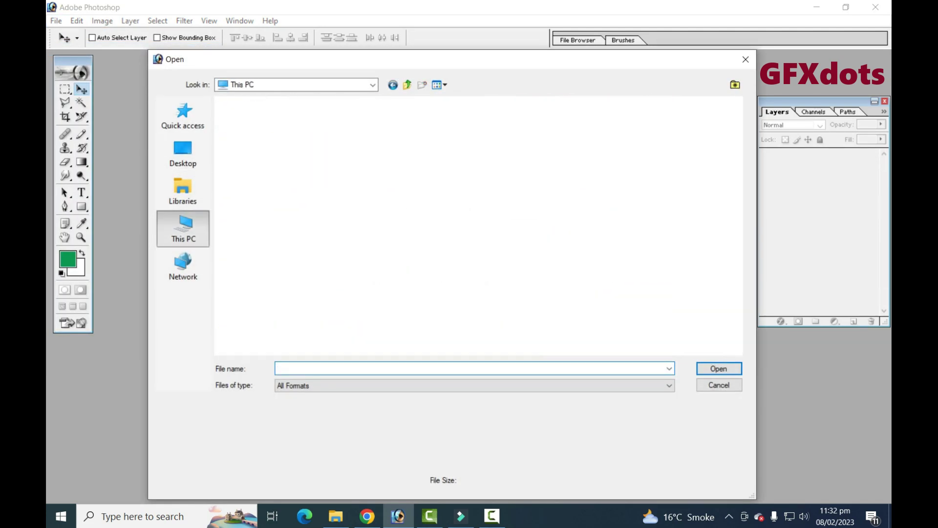
{"action": "double_click", "coordinate": [425, 242]}
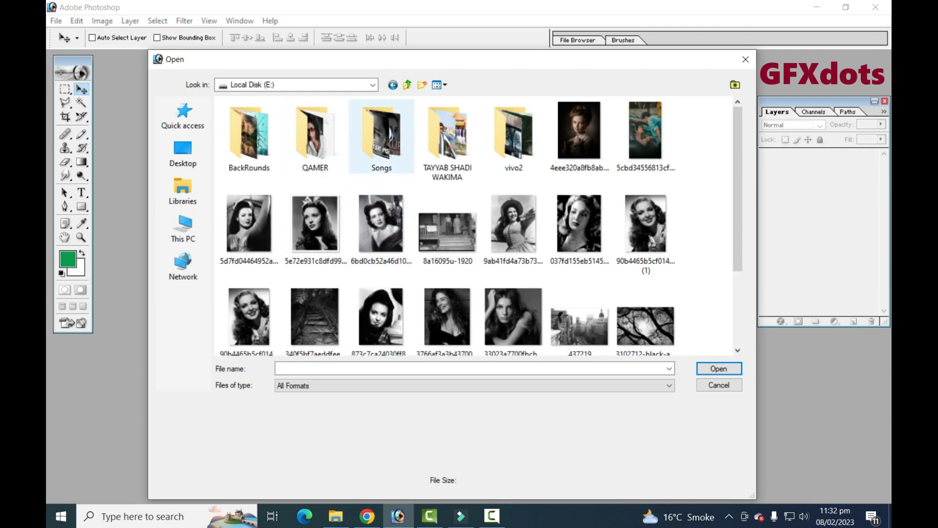
{"action": "double_click", "coordinate": [315, 132]}
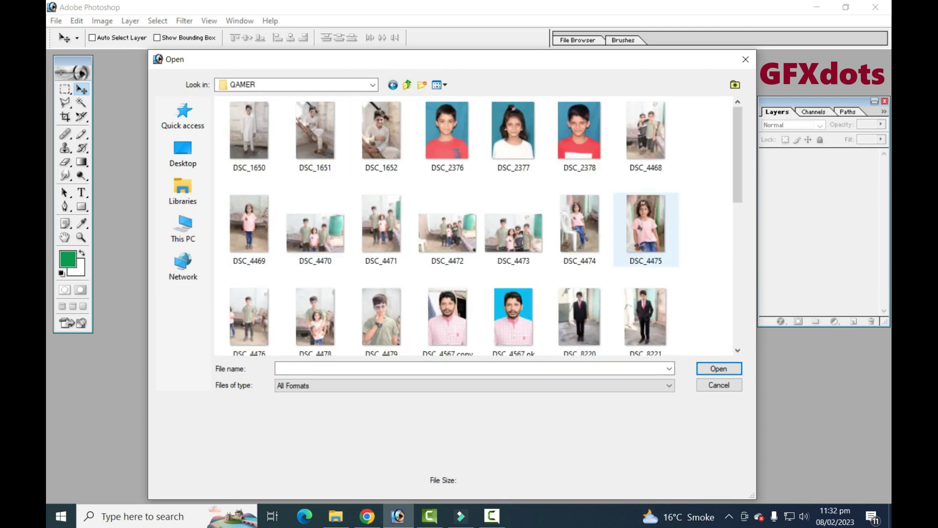
{"action": "scroll", "coordinate": [483, 226], "scroll_direction": "down", "scroll_amount": 3}
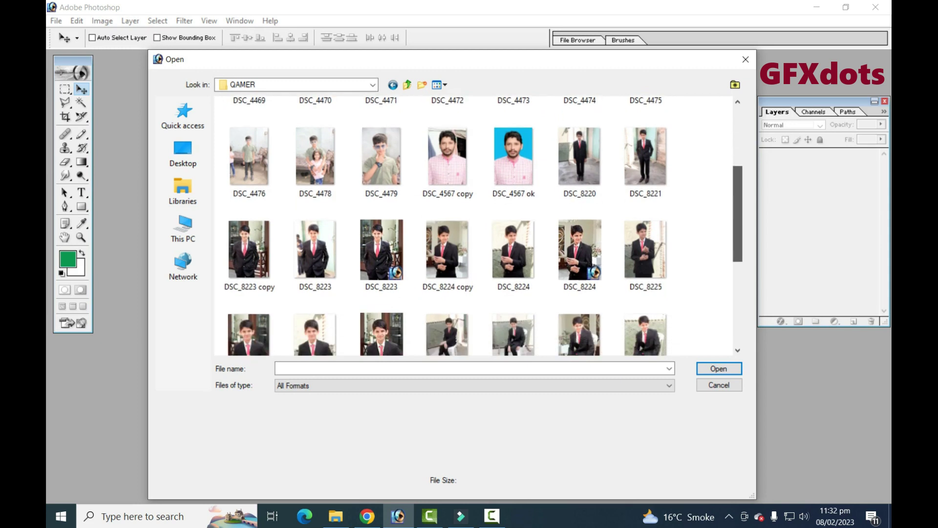
{"action": "double_click", "coordinate": [447, 233]}
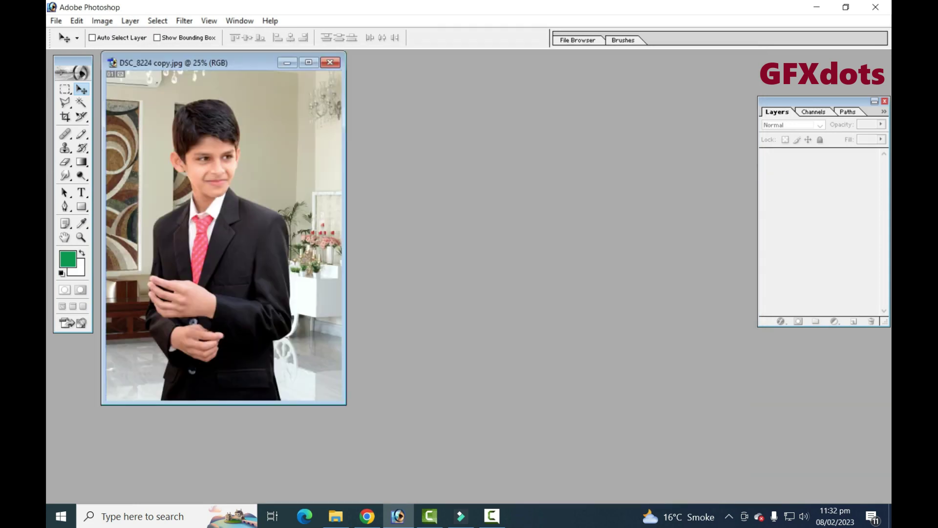
Maximize the photo window, fit the image to screen, and pick the Magic Wand tool.
{"action": "left_click_drag", "start_coordinate": [195, 62], "coordinate": [324, 69]}
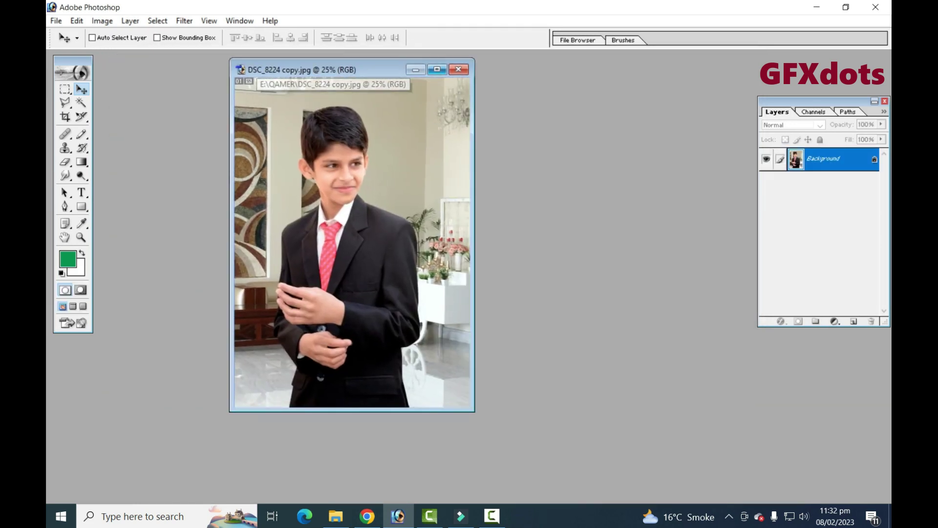
{"action": "left_click", "coordinate": [437, 69]}
{"action": "key", "text": "ctrl+0"}
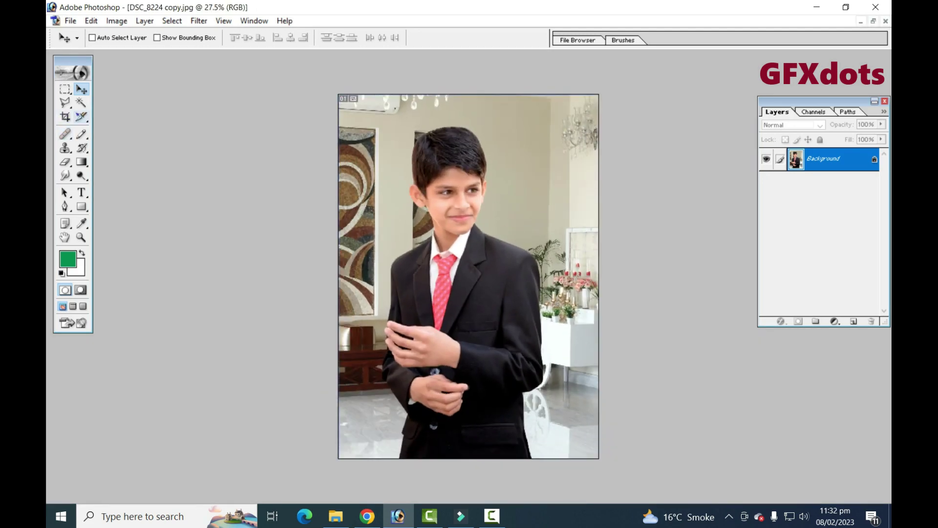
{"action": "left_click", "coordinate": [81, 103]}
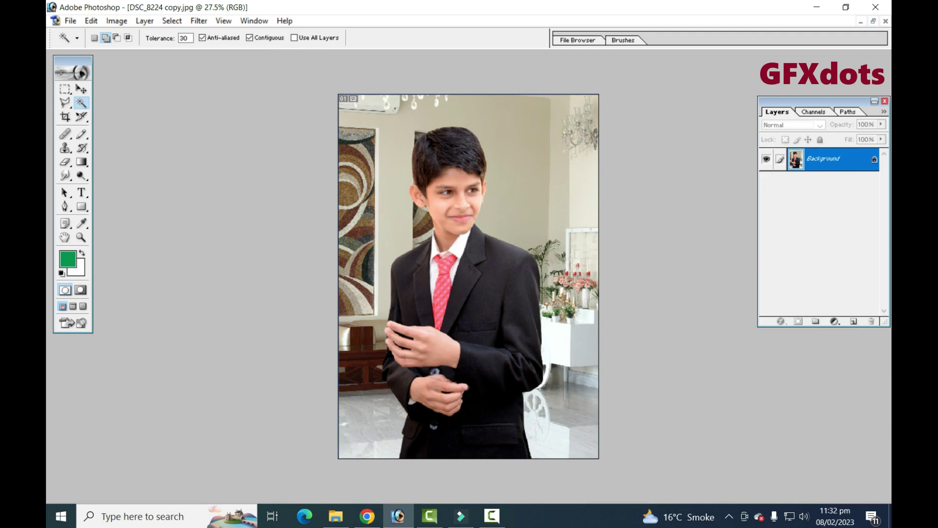
Make a first Magic Wand pass over the dark jacket, then deselect it.
{"action": "left_click", "coordinate": [513, 293]}
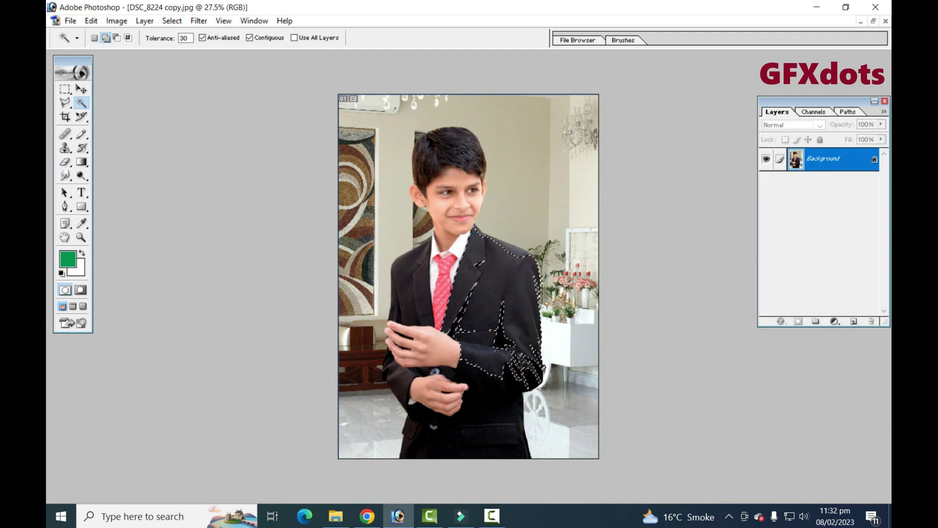
{"action": "left_click", "coordinate": [411, 293]}
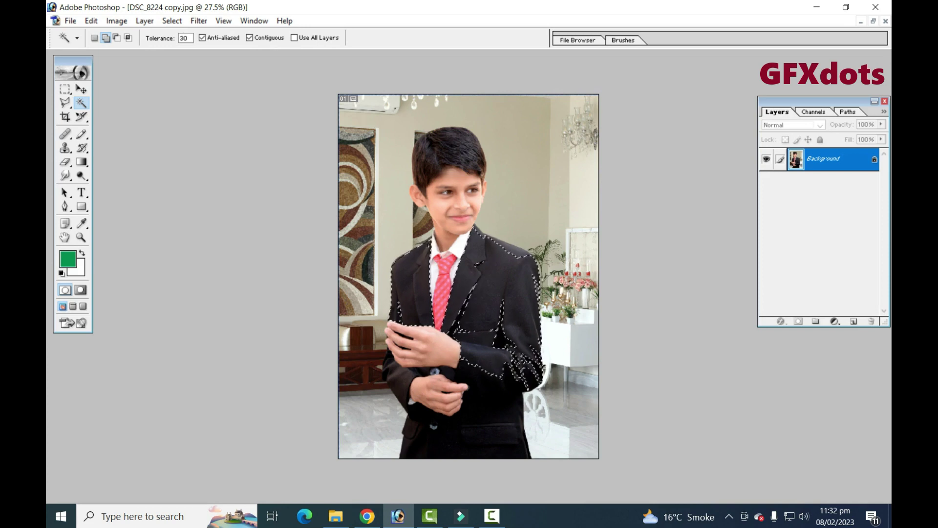
{"action": "left_click", "coordinate": [495, 350]}
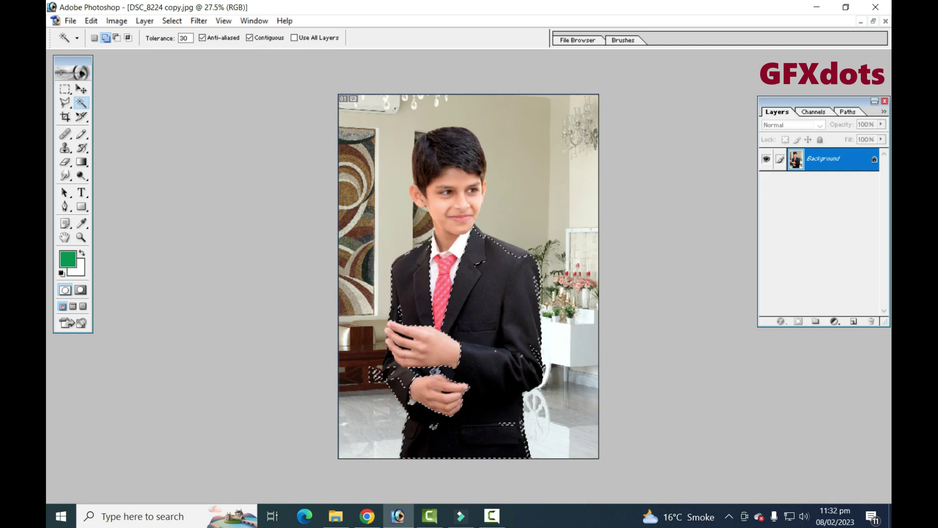
{"action": "key", "text": "ctrl+d"}
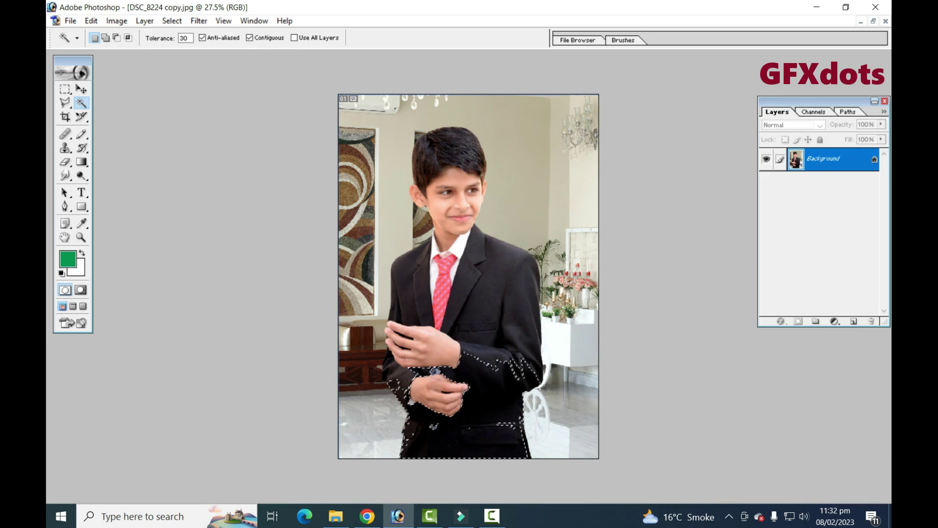
Reselect the suit by adding upper, left, lower and right jacket areas, then subtract stray regions.
{"action": "left_click", "coordinate": [500, 308], "text": "shift"}
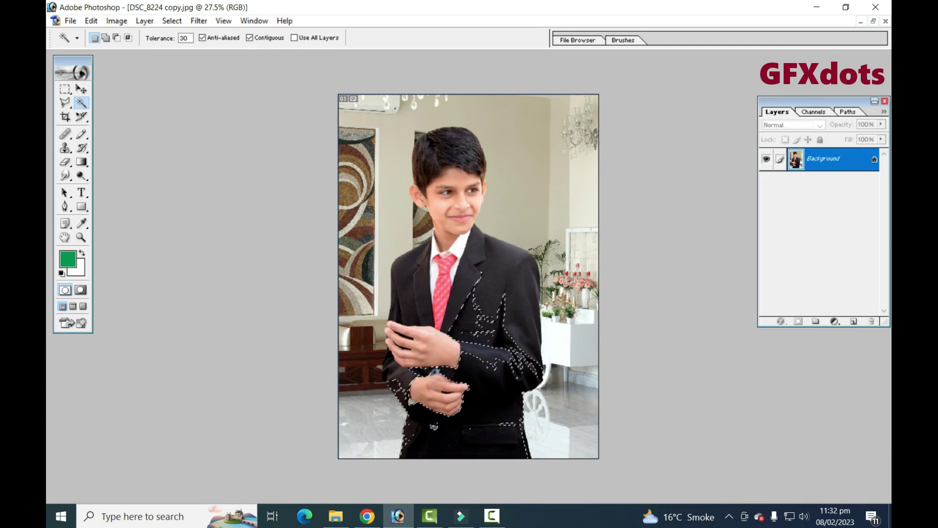
{"action": "left_click", "coordinate": [106, 38]}
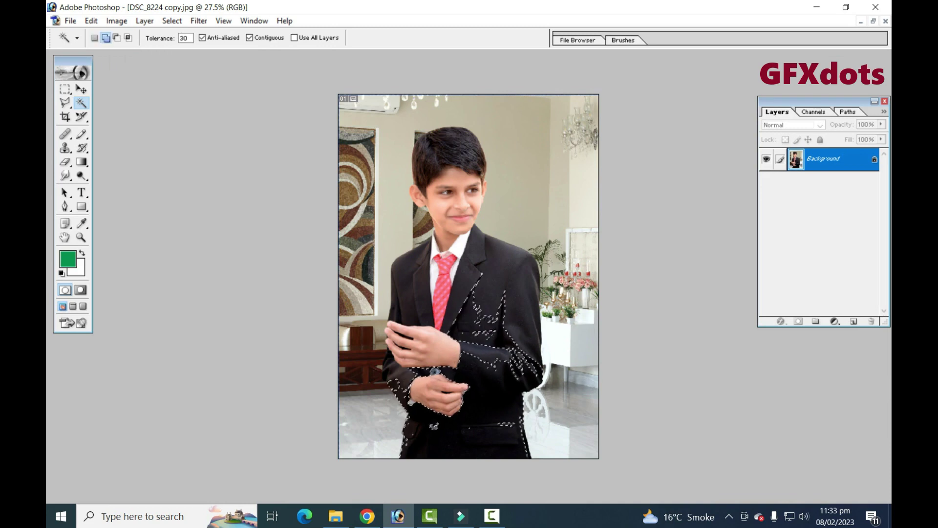
{"action": "left_click", "coordinate": [405, 302]}
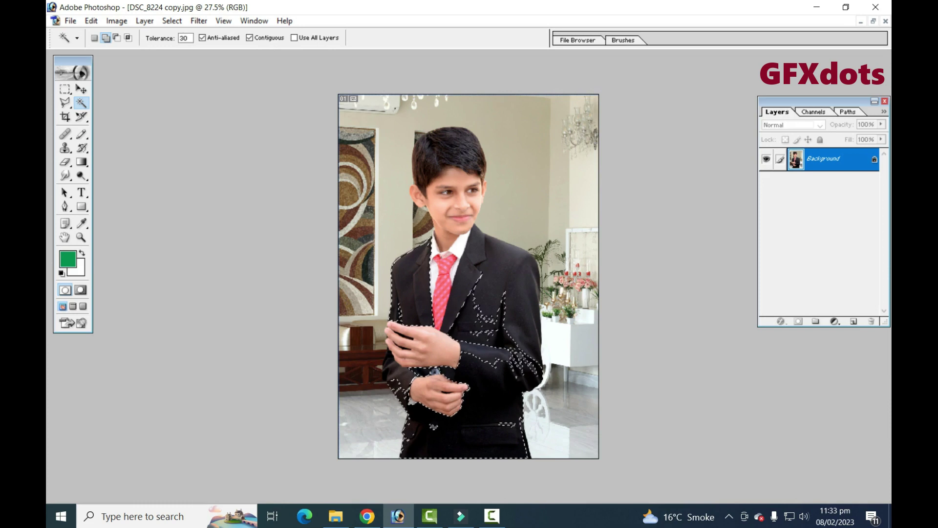
{"action": "left_click", "coordinate": [513, 293]}
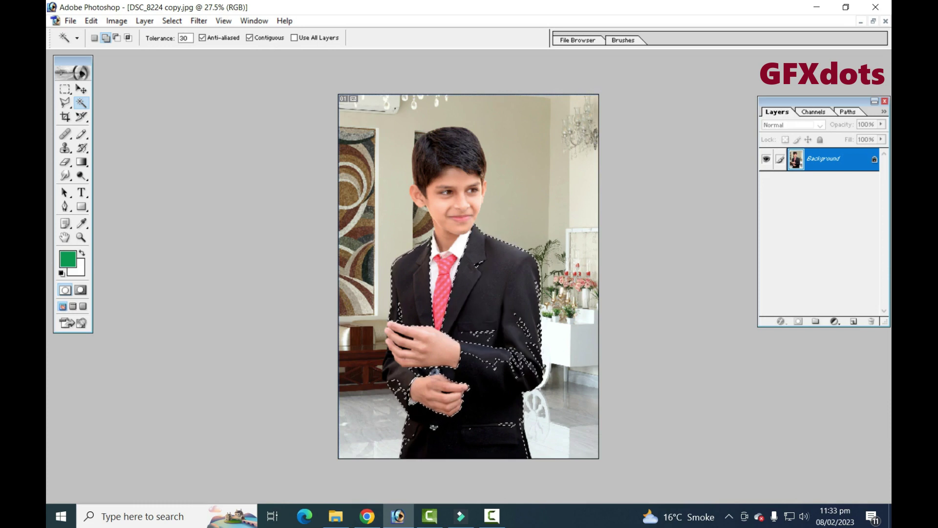
{"action": "left_click", "coordinate": [488, 342]}
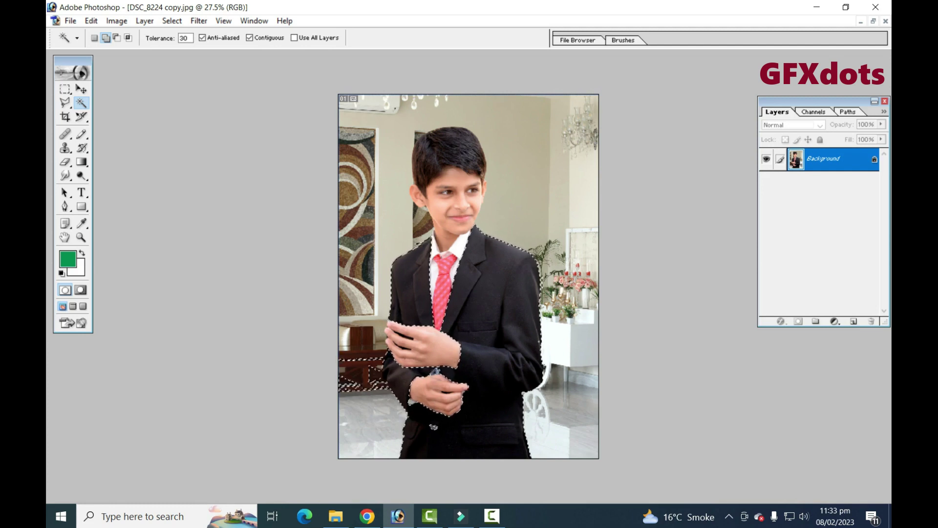
{"action": "left_click", "coordinate": [116, 38]}
{"action": "left_click", "coordinate": [518, 357]}
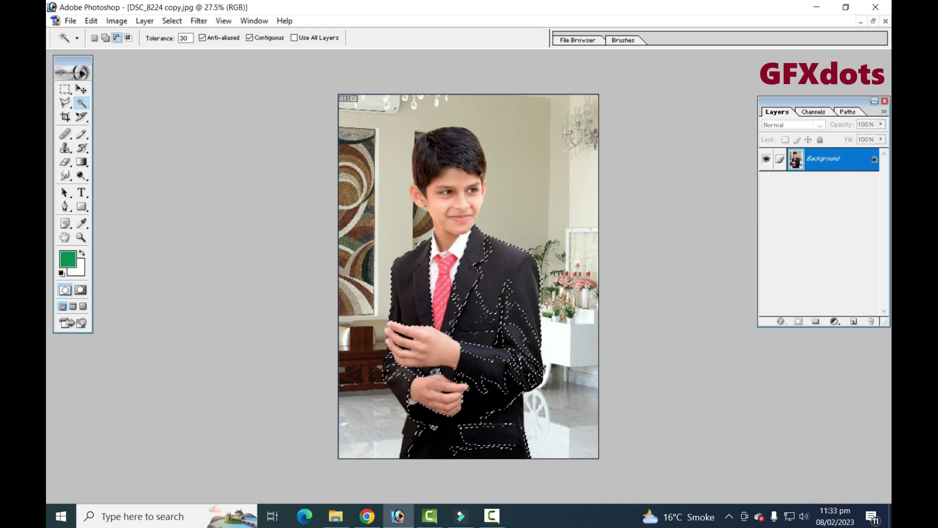
{"action": "left_click", "coordinate": [513, 342]}
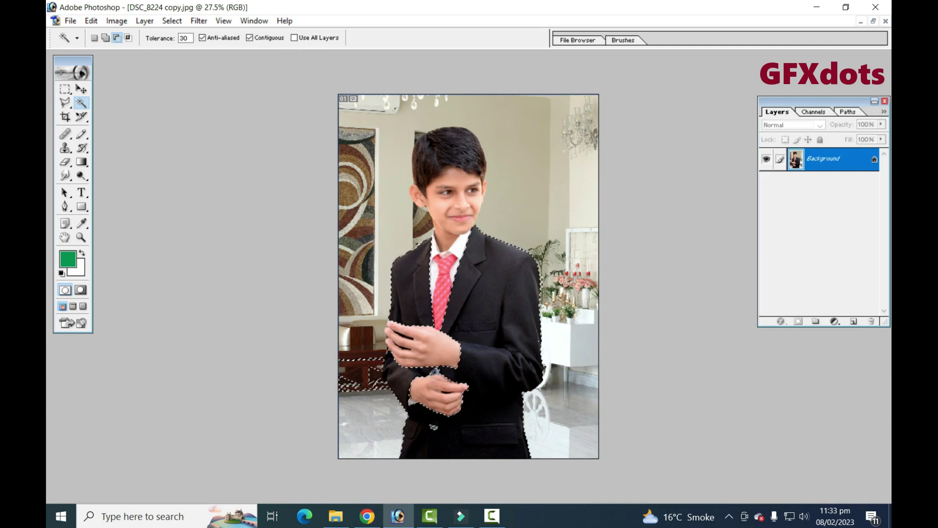
Convert Background to Layer 0, add Layer 1, and fill the suit selection green, undoing a white fill.
{"action": "double_click", "coordinate": [823, 158]}
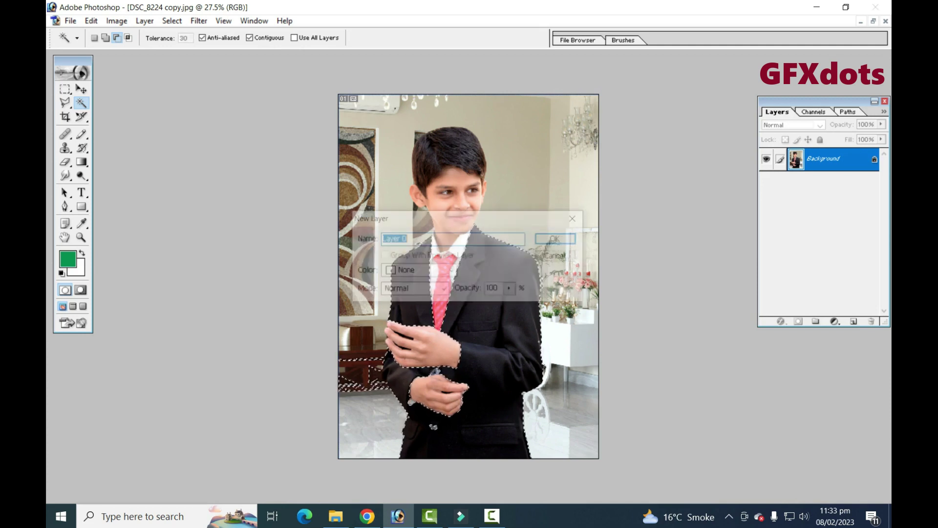
{"action": "key", "text": "Return"}
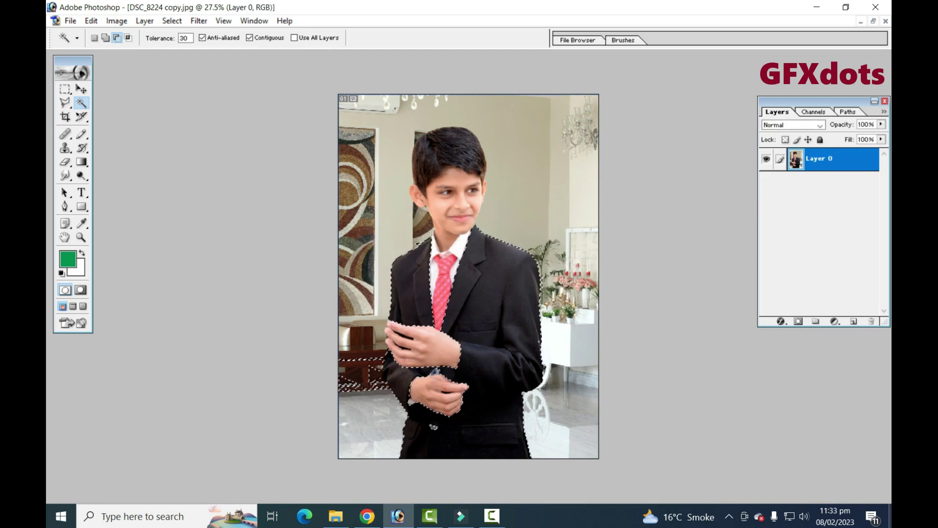
{"action": "left_click", "coordinate": [853, 321]}
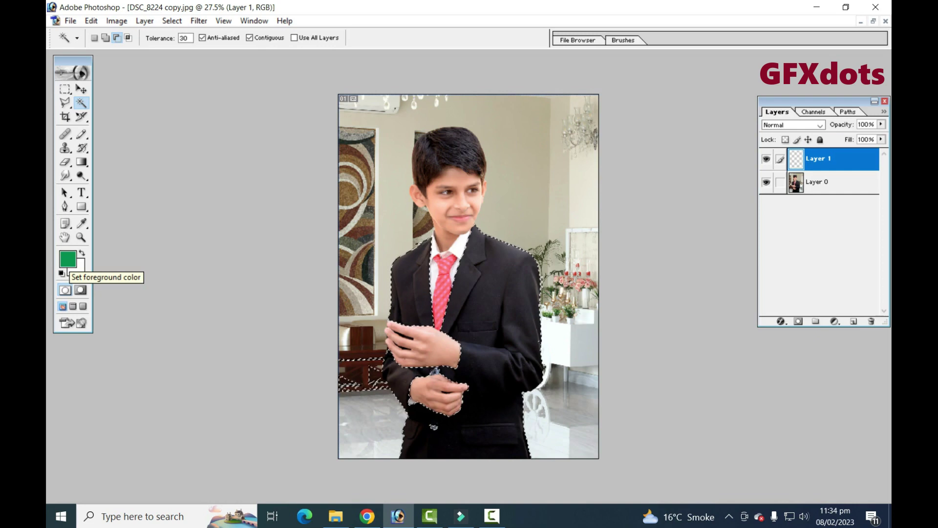
{"action": "key", "text": "ctrl+BackSpace"}
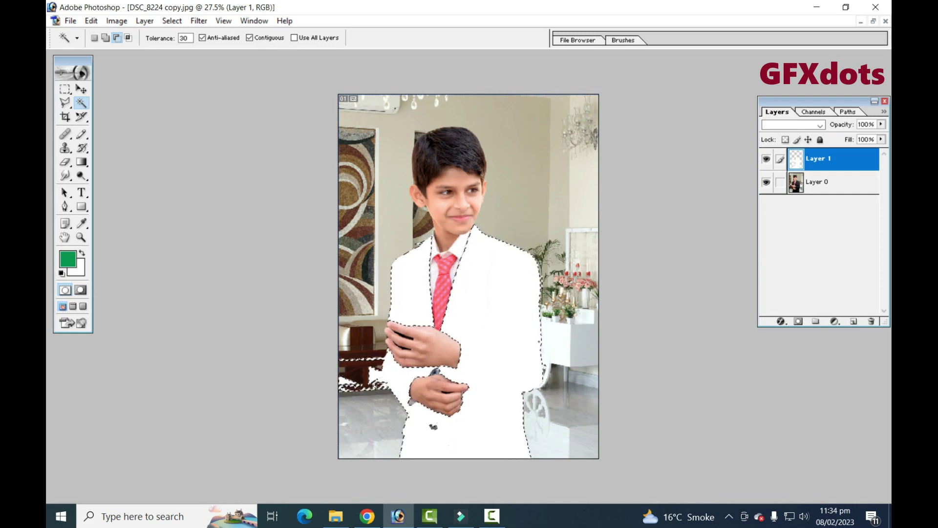
{"action": "key", "text": "ctrl+z"}
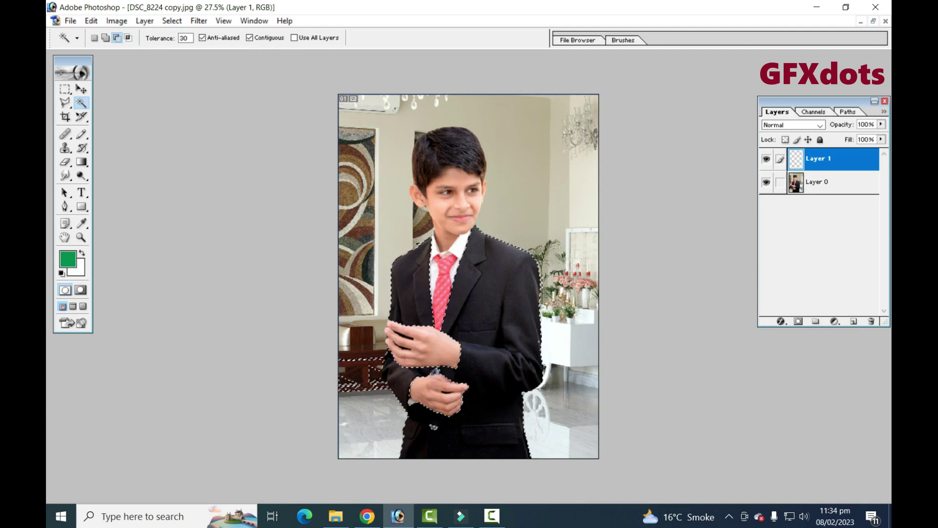
{"action": "key", "text": "alt+BackSpace"}
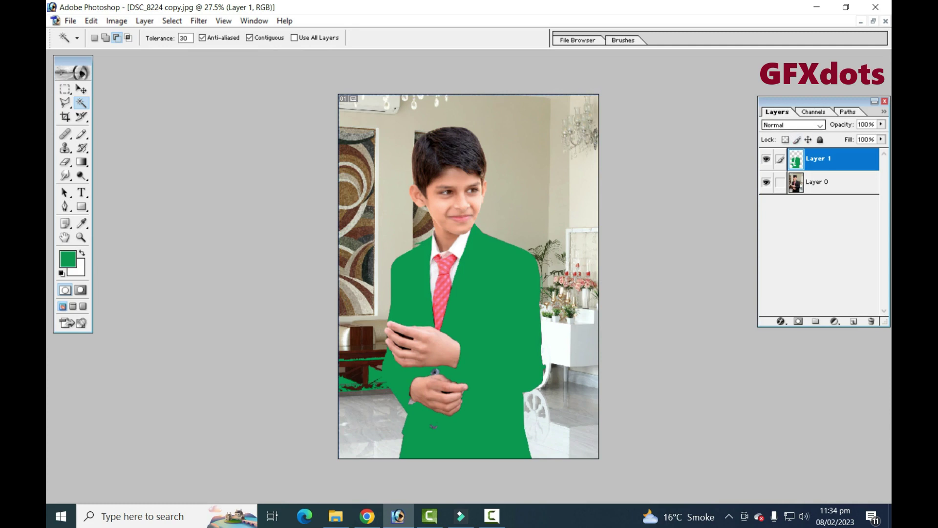
Try Dissolve, Darken, Multiply, Color Burn, Linear Burn, Lighten, Screen, Linear Dodge, then set Layer 1 to Overlay.
{"action": "left_click", "coordinate": [801, 125]}
{"action": "left_click", "coordinate": [774, 142]}
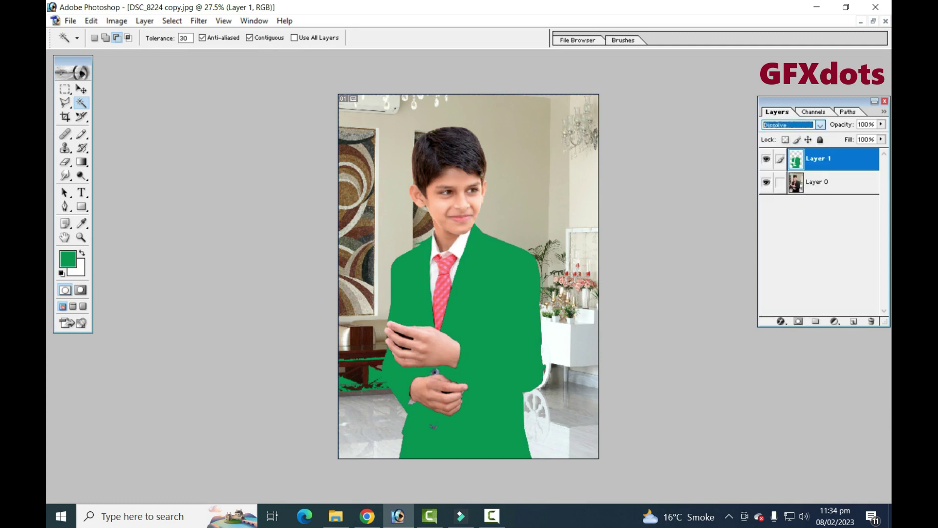
{"action": "left_click", "coordinate": [791, 125]}
{"action": "left_click", "coordinate": [774, 157]}
{"action": "left_click", "coordinate": [801, 125]}
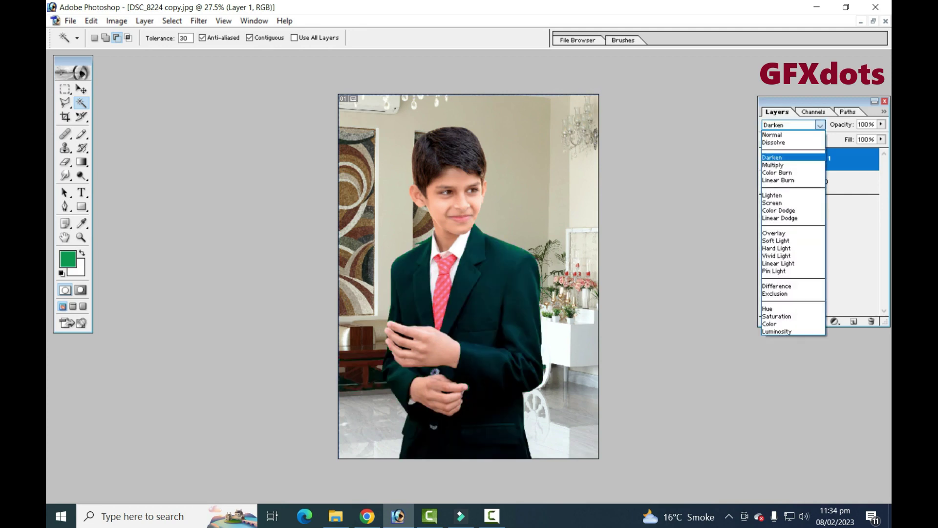
{"action": "left_click", "coordinate": [773, 164]}
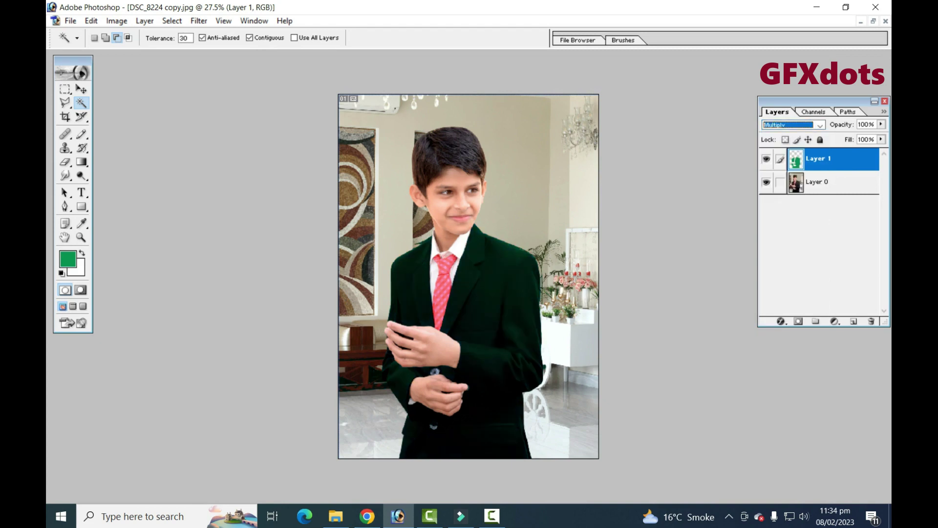
{"action": "left_click", "coordinate": [792, 125]}
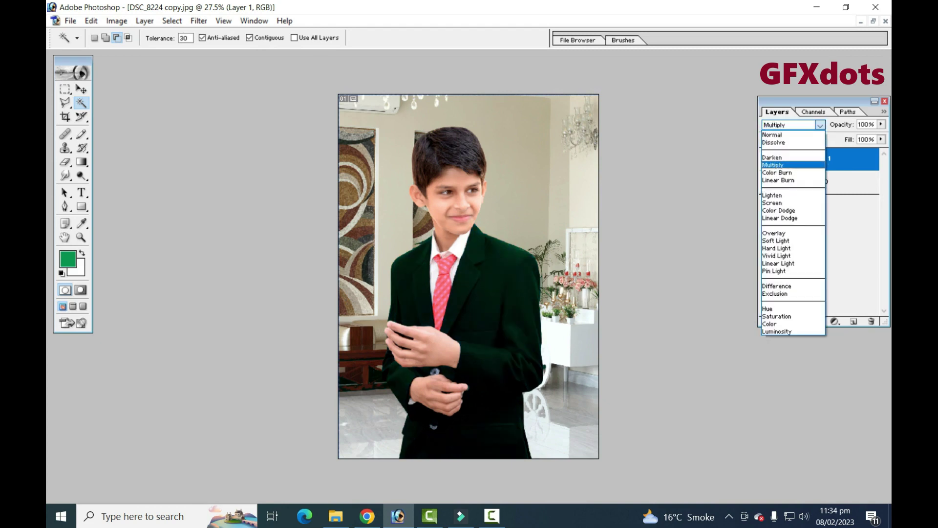
{"action": "left_click", "coordinate": [777, 172]}
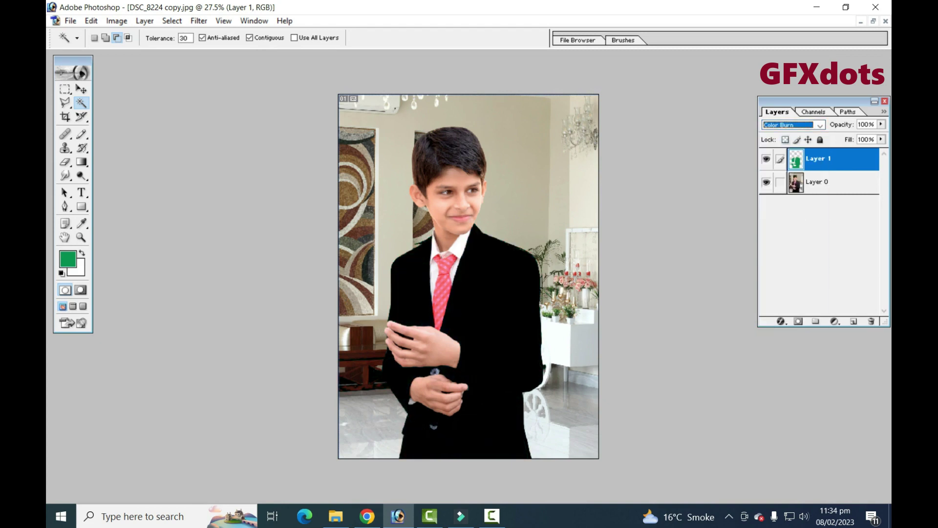
{"action": "left_click", "coordinate": [792, 124]}
{"action": "left_click", "coordinate": [782, 181]}
{"action": "left_click", "coordinate": [792, 124]}
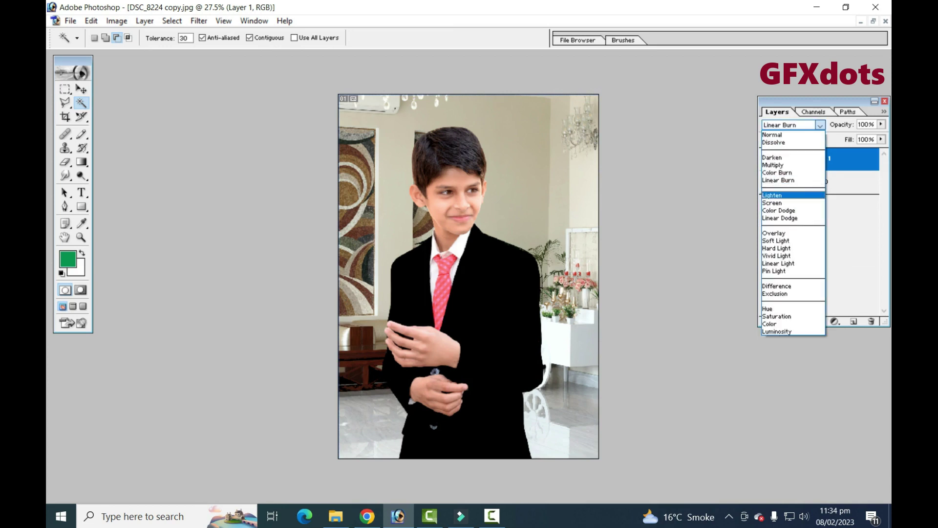
{"action": "left_click", "coordinate": [777, 195]}
{"action": "left_click", "coordinate": [792, 124]}
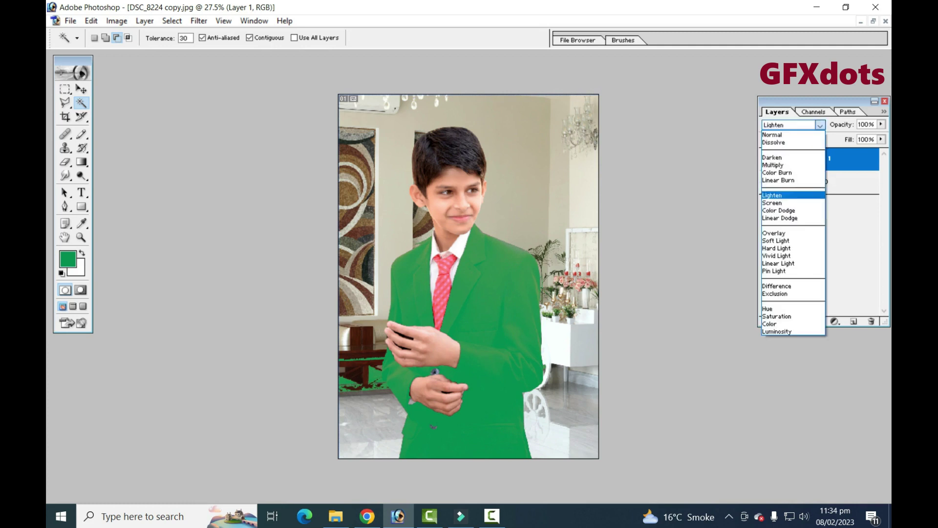
{"action": "left_click", "coordinate": [776, 201]}
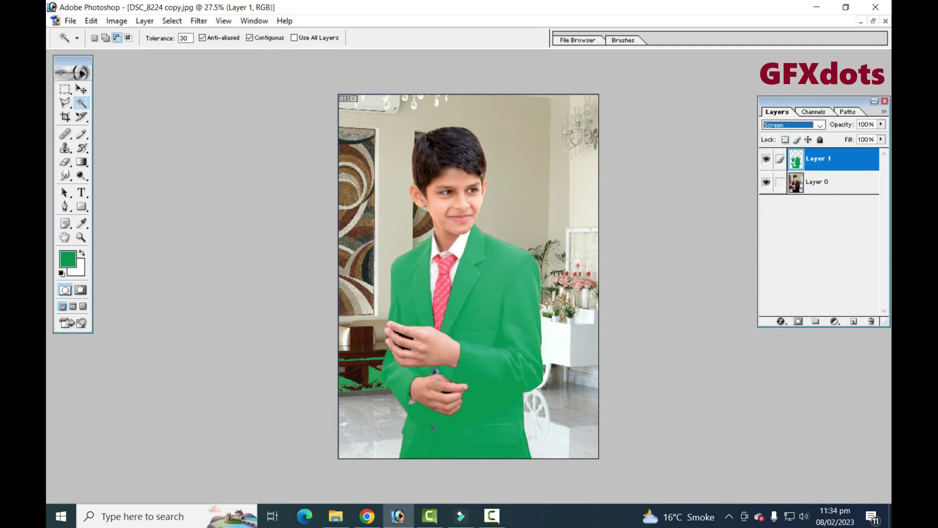
{"action": "left_click", "coordinate": [792, 125]}
{"action": "left_click", "coordinate": [780, 218]}
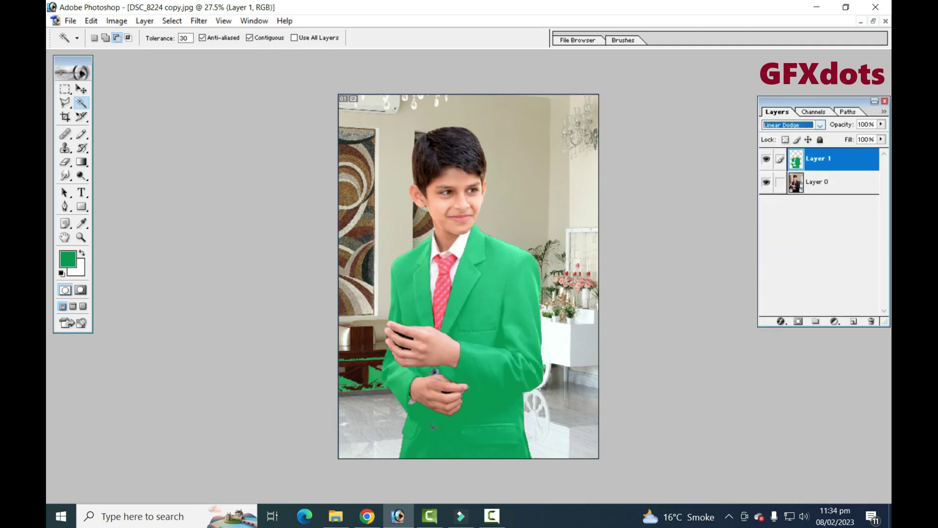
{"action": "left_click", "coordinate": [792, 125]}
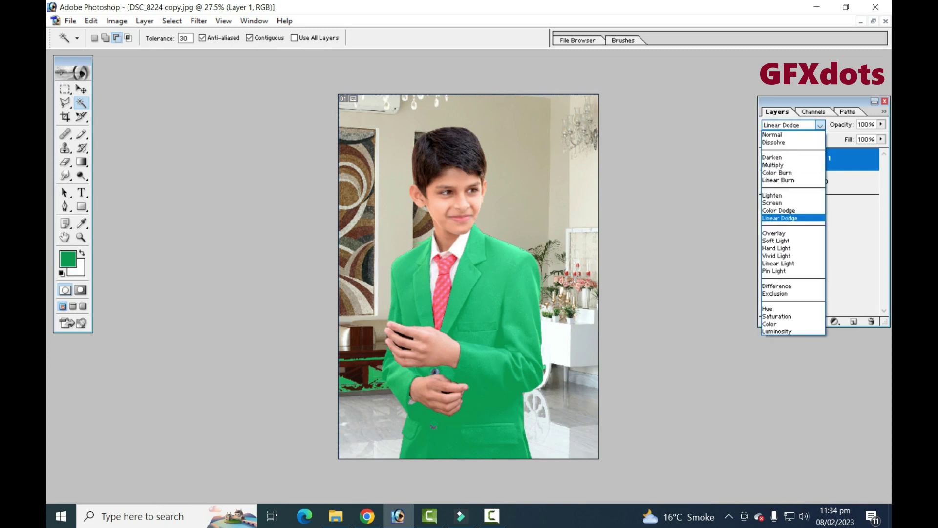
{"action": "left_click", "coordinate": [779, 231]}
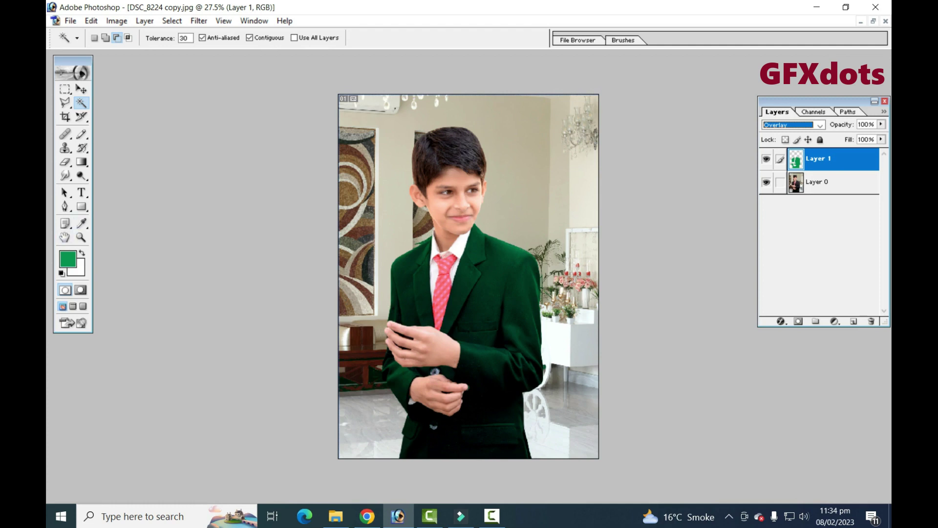
Restore the photo into a floating window, move it right and enlarge it around the image.
{"action": "key", "text": "space"}
{"action": "left_click", "coordinate": [873, 21]}
{"action": "left_click_drag", "start_coordinate": [342, 69], "coordinate": [377, 71]}
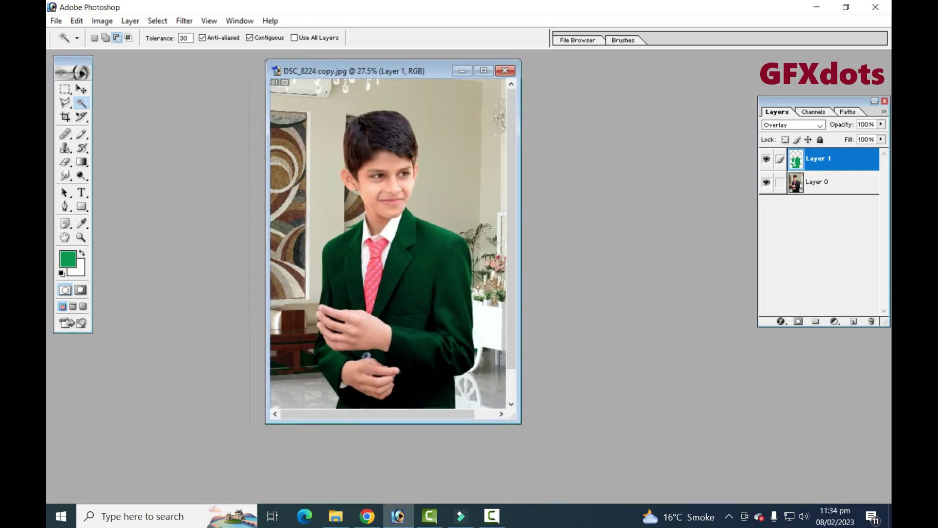
{"action": "left_click_drag", "start_coordinate": [513, 416], "coordinate": [615, 476]}
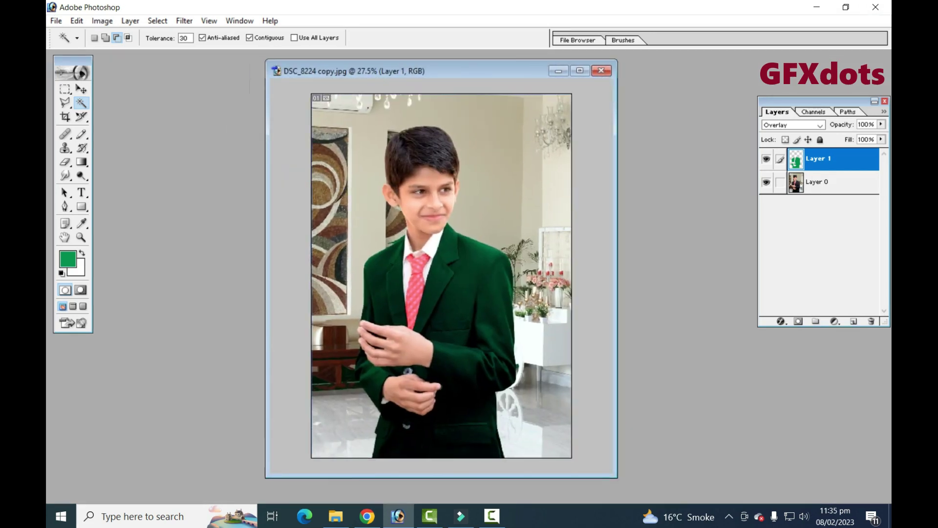
In the Open dialog, browse from This PC and Desktop to the Downloads folder.
{"action": "key", "text": "ctrl+o"}
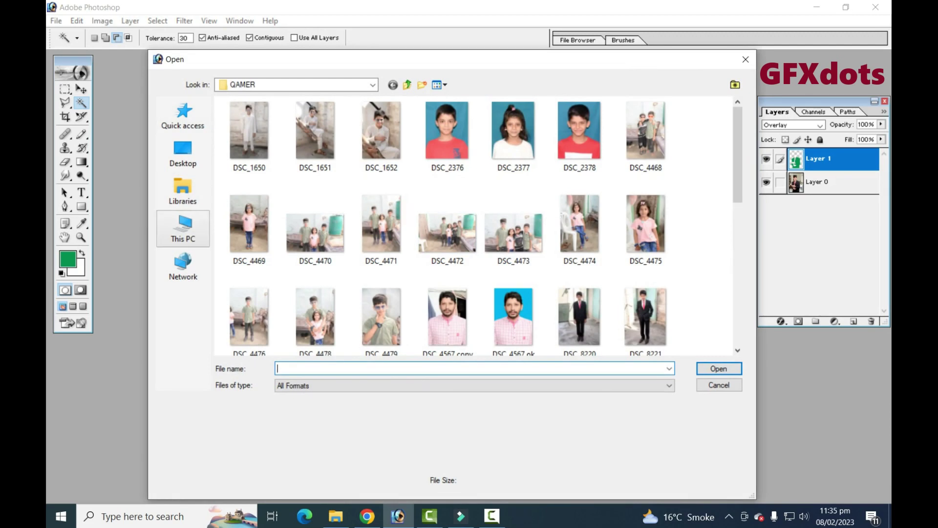
{"action": "left_click", "coordinate": [183, 228]}
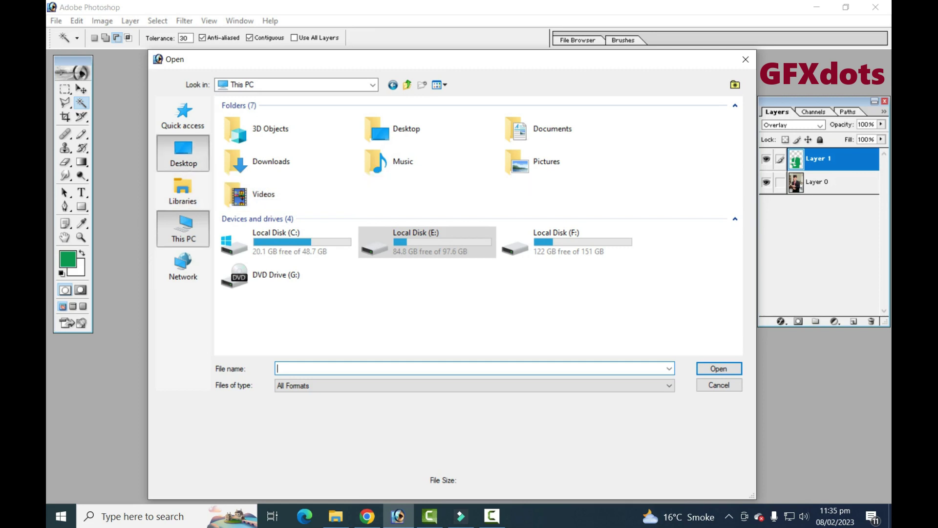
{"action": "left_click", "coordinate": [183, 154]}
{"action": "double_click", "coordinate": [551, 142]}
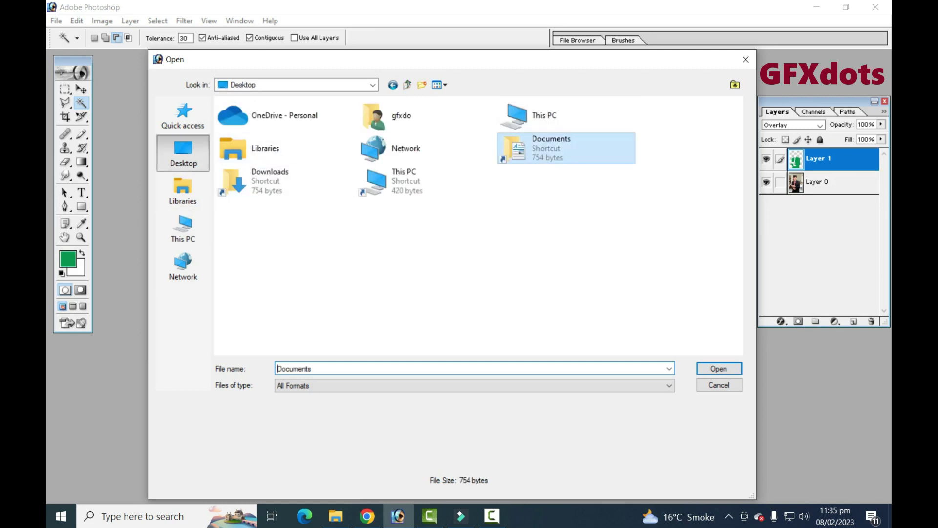
{"action": "left_click", "coordinate": [182, 228]}
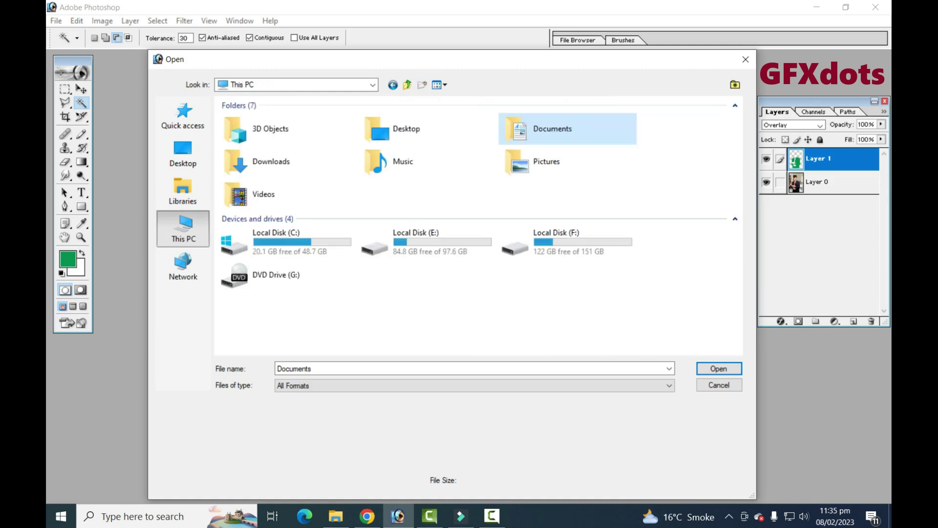
{"action": "double_click", "coordinate": [264, 161]}
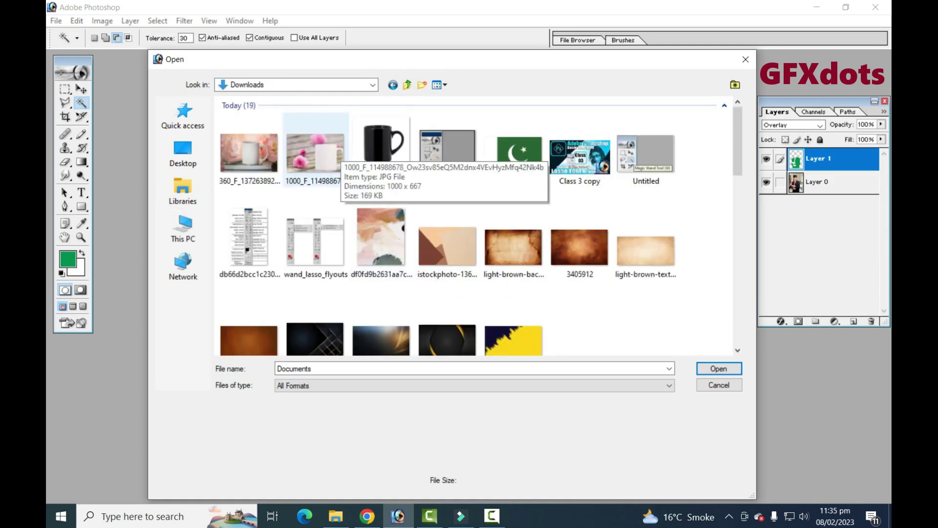
Open the white mug photo 360_F_137263892 and close the suit photo.
{"action": "left_click", "coordinate": [249, 156]}
{"action": "double_click", "coordinate": [248, 209]}
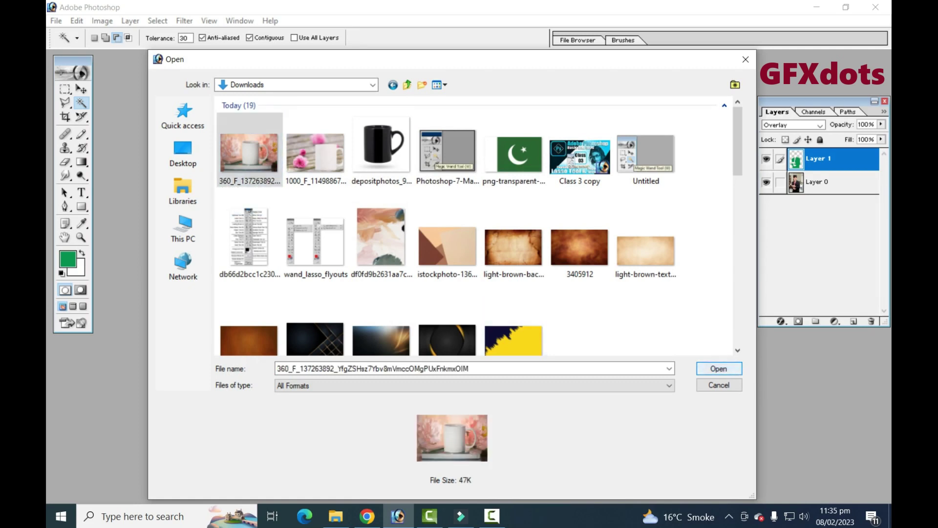
{"action": "left_click", "coordinate": [489, 71]}
{"action": "left_click", "coordinate": [601, 70]}
Discard the suit photo, then start a new Magic Wand selection of the mug's lit and shaded sides.
{"action": "key", "text": "n"}
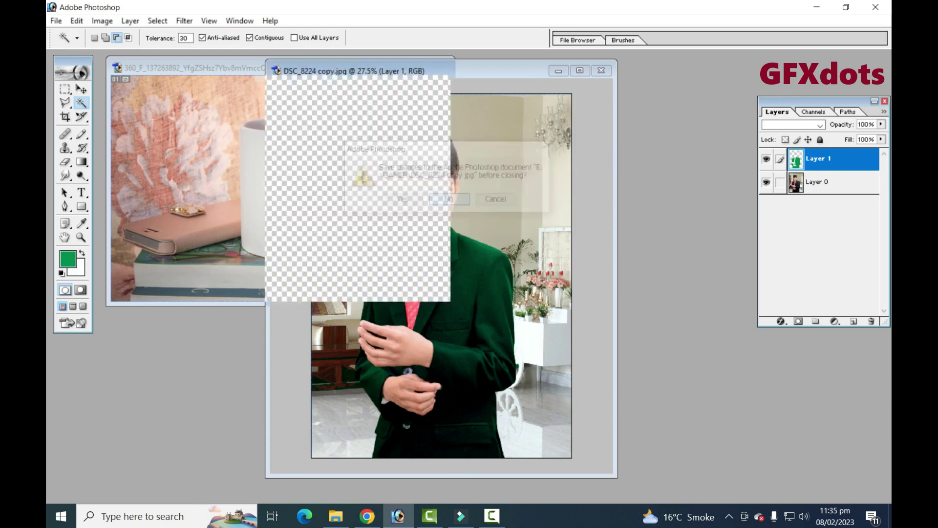
{"action": "left_click_drag", "start_coordinate": [254, 67], "coordinate": [354, 78]}
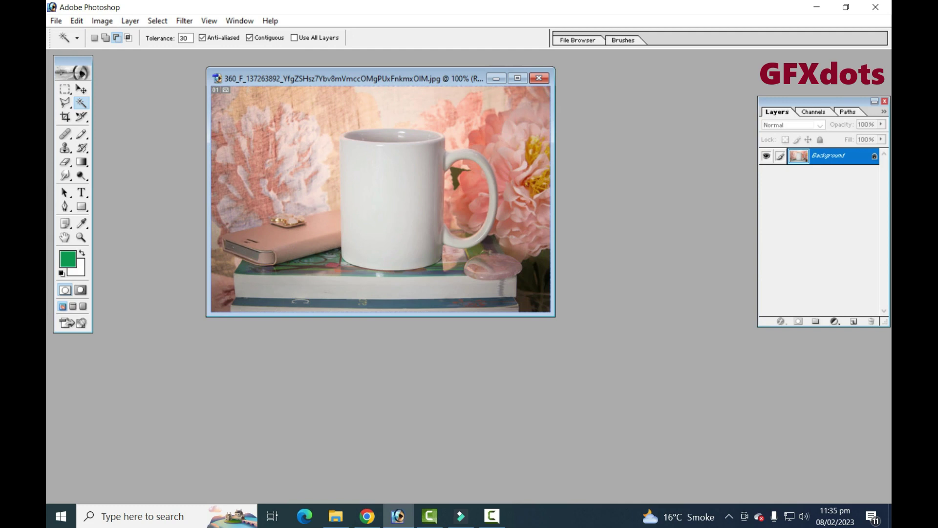
{"action": "left_click", "coordinate": [94, 37]}
{"action": "left_click", "coordinate": [378, 196]}
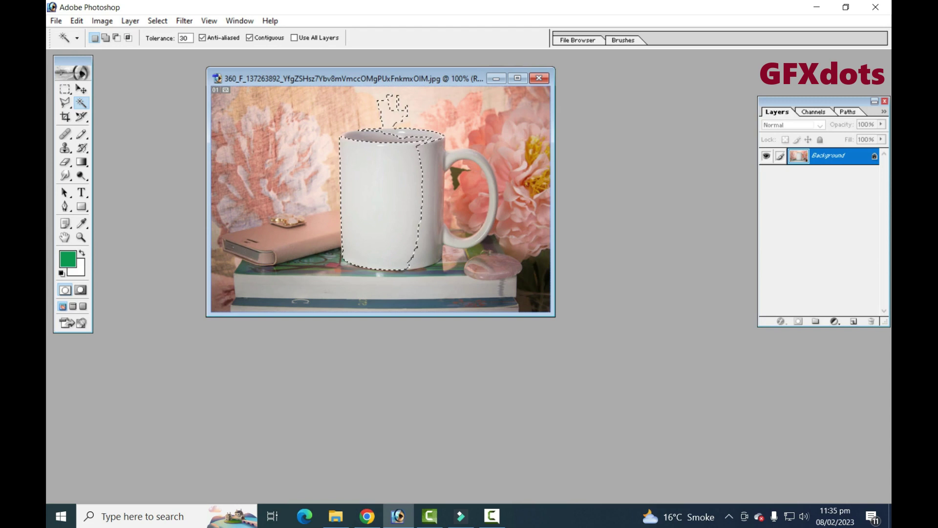
{"action": "left_click", "coordinate": [435, 205]}
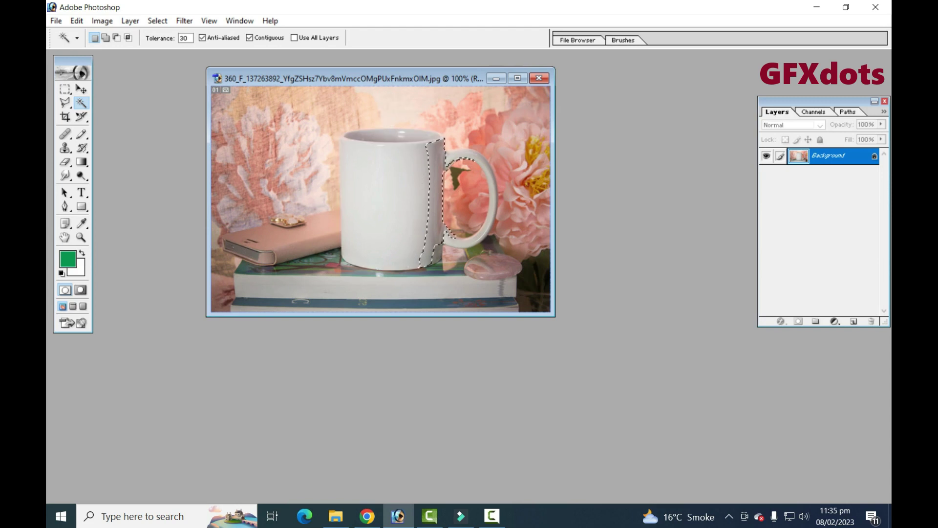
In Add to selection mode, add the rest of the mug body, the handle and the gap below it.
{"action": "key", "text": "shift"}
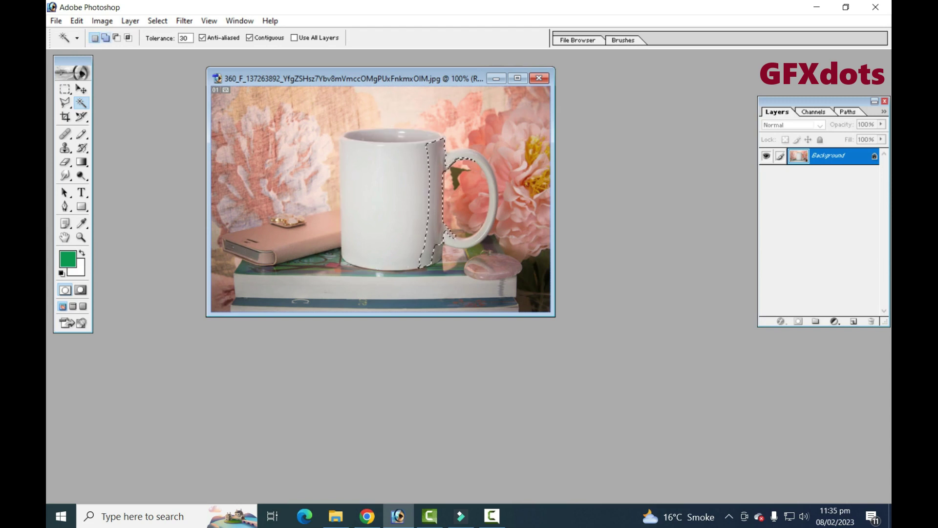
{"action": "left_click", "coordinate": [106, 38]}
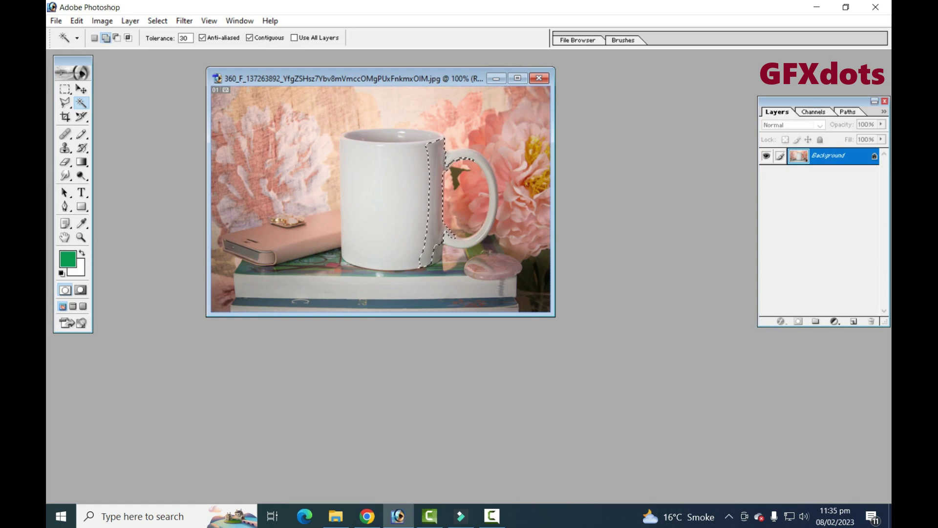
{"action": "left_click", "coordinate": [401, 132]}
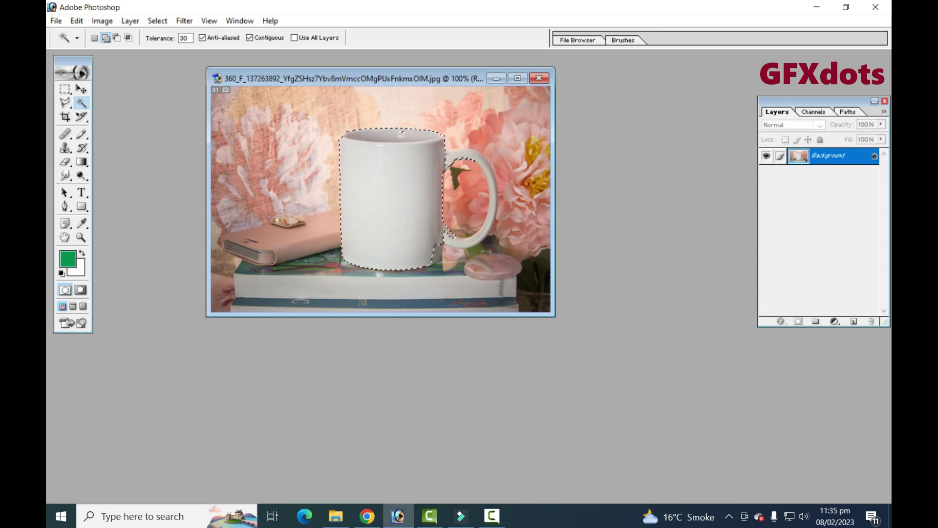
{"action": "left_click", "coordinate": [488, 222]}
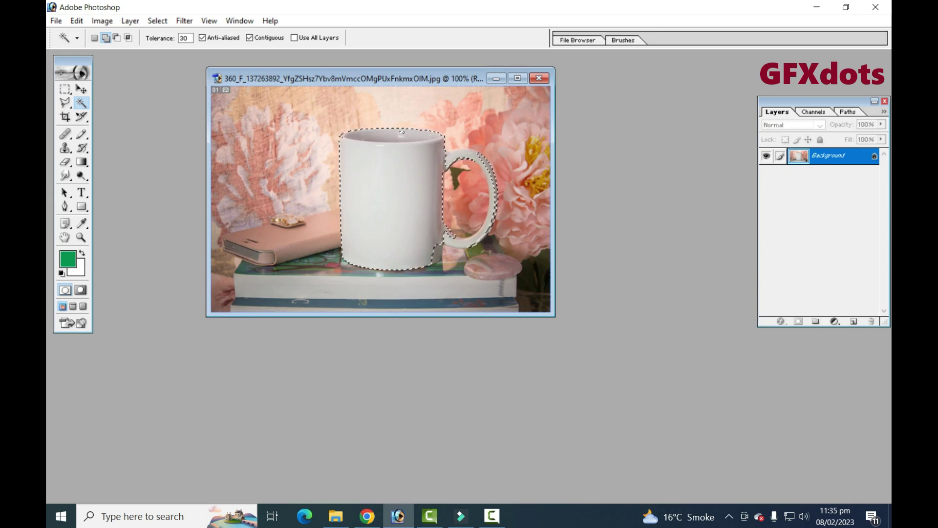
{"action": "left_click", "coordinate": [459, 253]}
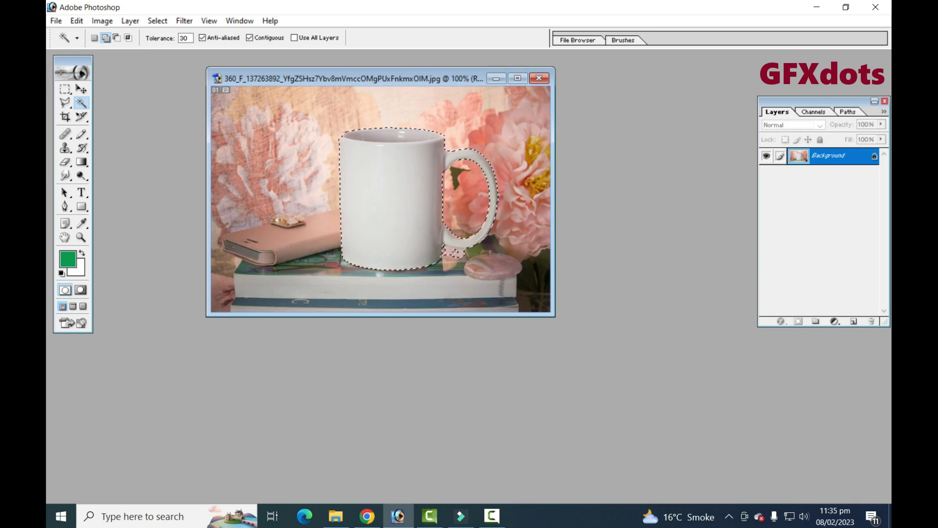
Convert Background to Layer 0, add a new Layer 1, and fill the mug selection with green.
{"action": "double_click", "coordinate": [831, 156]}
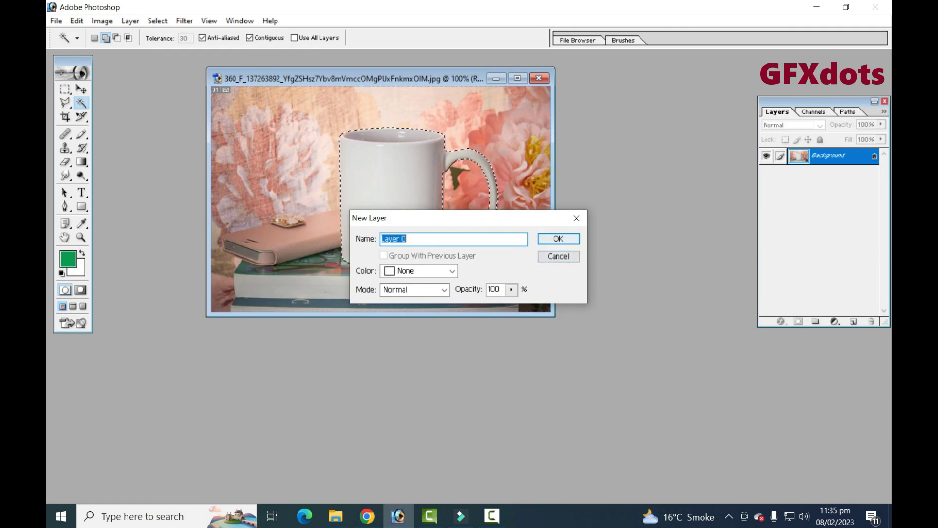
{"action": "left_click", "coordinate": [556, 237]}
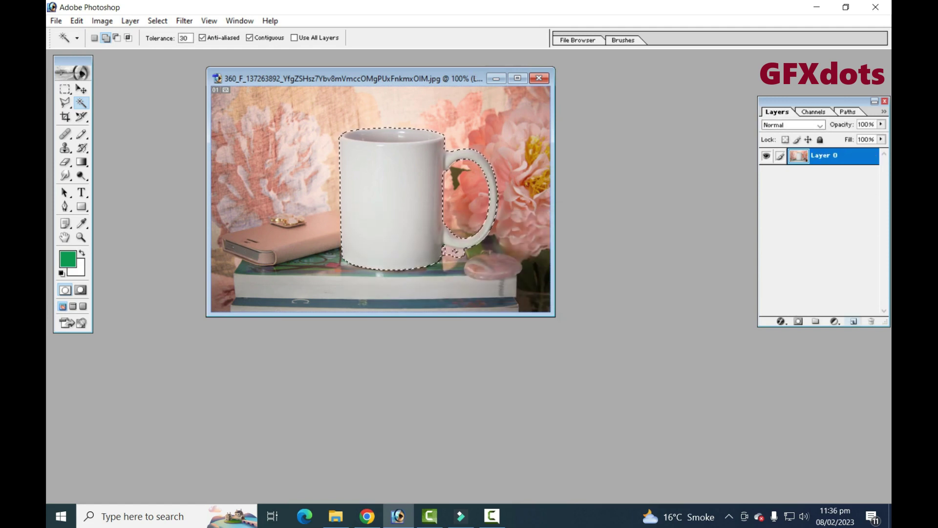
{"action": "left_click", "coordinate": [853, 321]}
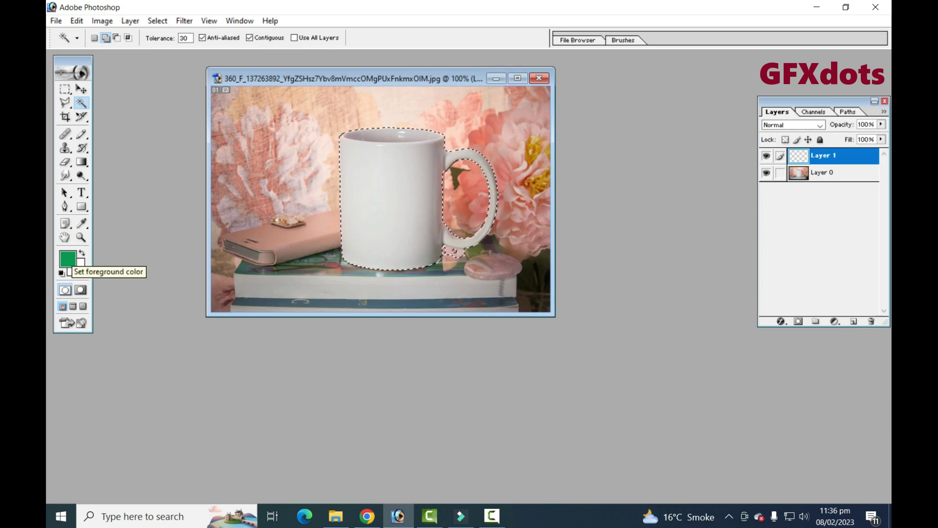
{"action": "key", "text": "alt+BackSpace"}
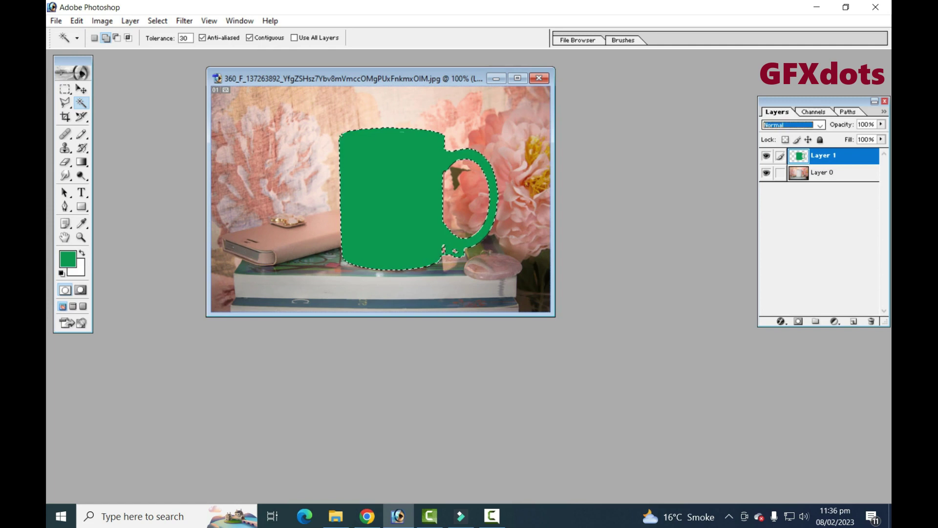
Try Dissolve and Darken, then set the green layer's blend mode to Multiply.
{"action": "left_click", "coordinate": [792, 125]}
{"action": "left_click", "coordinate": [777, 138]}
{"action": "left_click", "coordinate": [792, 125]}
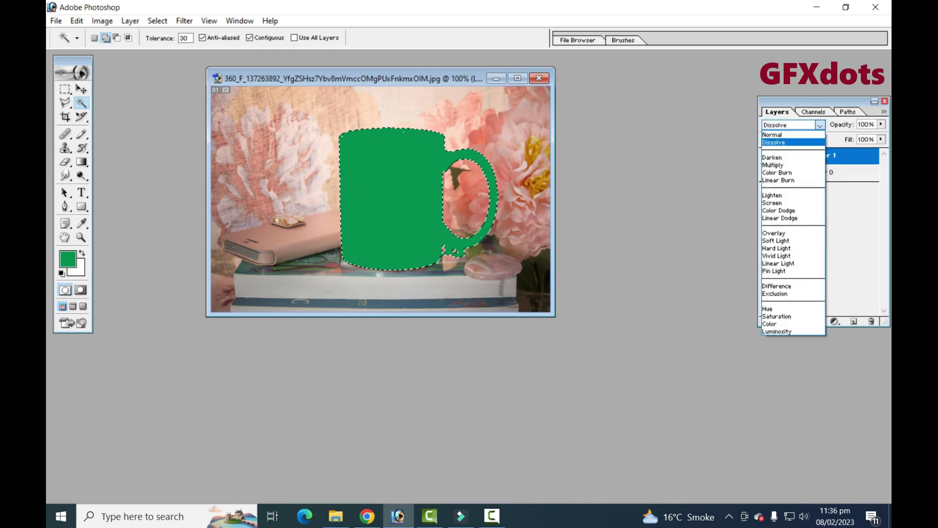
{"action": "left_click", "coordinate": [776, 157]}
{"action": "left_click", "coordinate": [792, 125]}
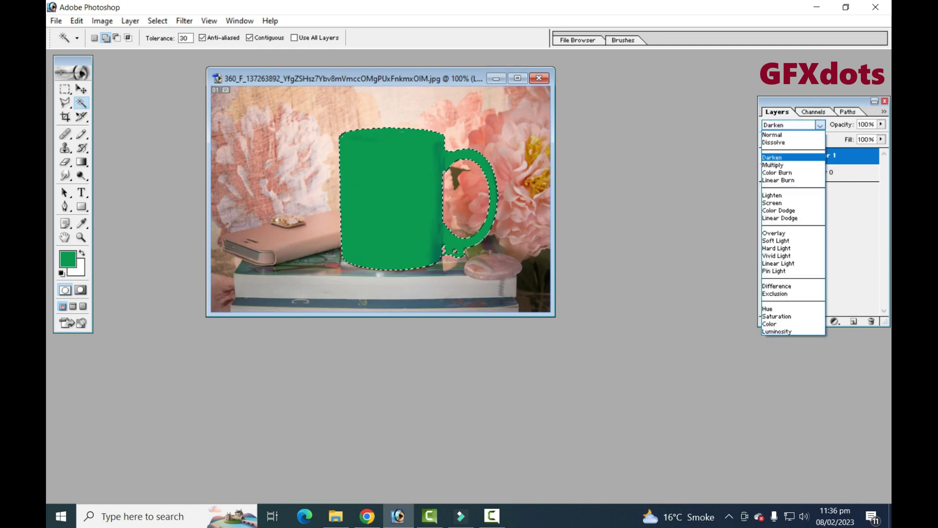
{"action": "left_click", "coordinate": [777, 157]}
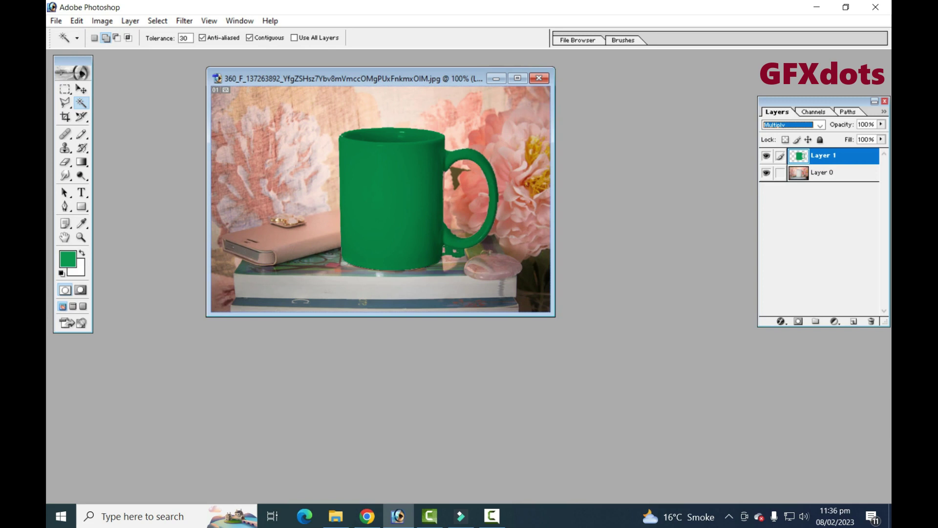
Undo the blend change and the green fill, dismissing the no-pixels-selected warning.
{"action": "key", "text": "Up"}
{"action": "key", "text": "Up"}
{"action": "key", "text": "Up"}
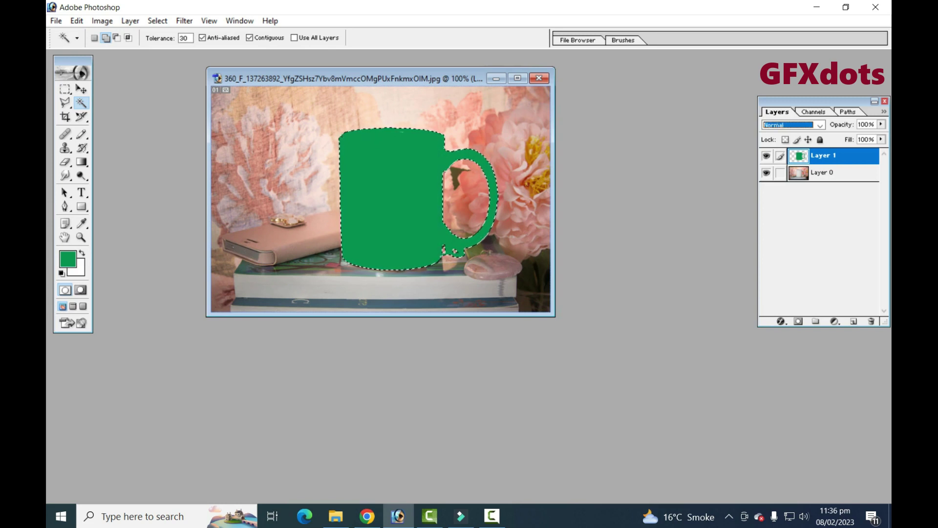
{"action": "key", "text": "Delete"}
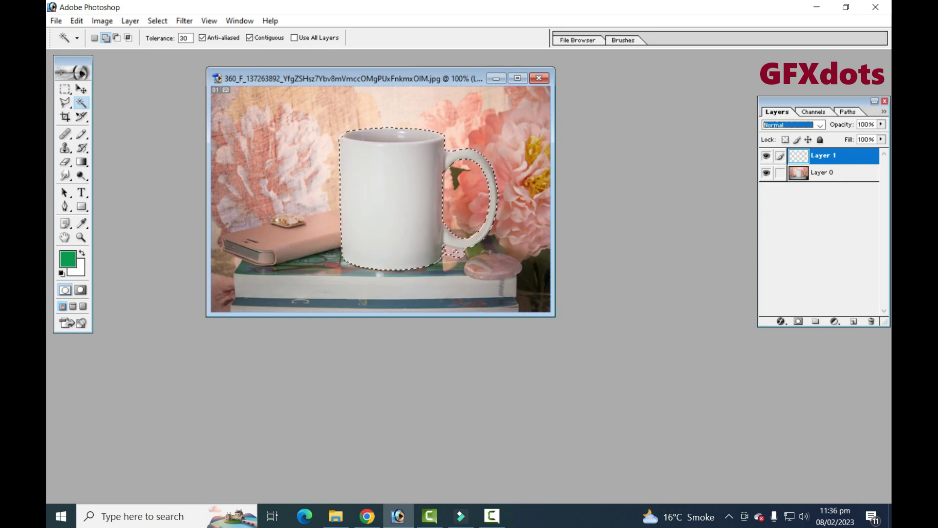
{"action": "key", "text": "alt"}
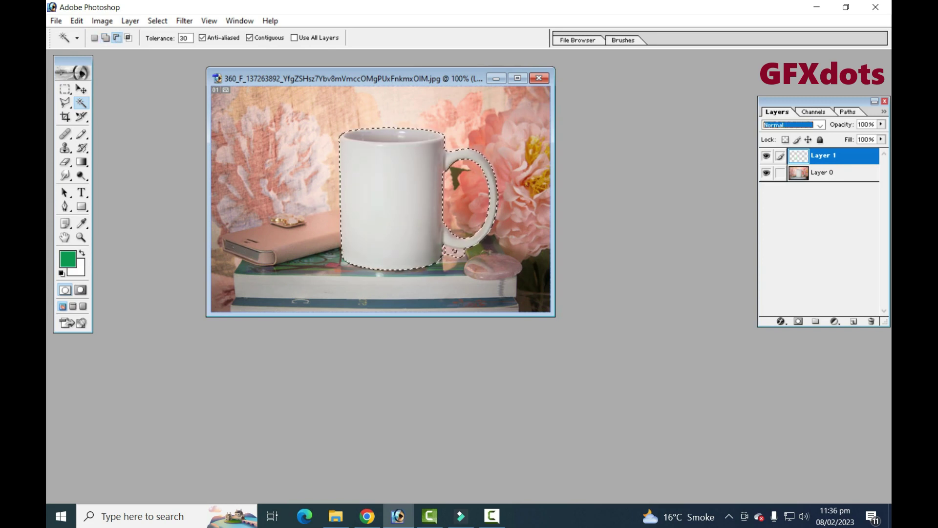
{"action": "left_click", "coordinate": [391, 200]}
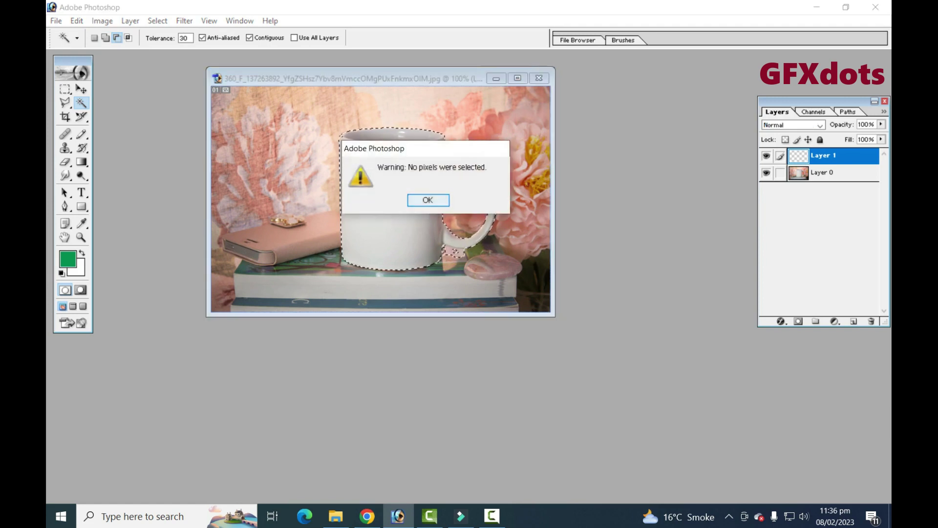
{"action": "left_click", "coordinate": [419, 200]}
Bring back the mug selection and make Layer 0 the active layer.
{"action": "key", "text": "alt+bracketleft"}
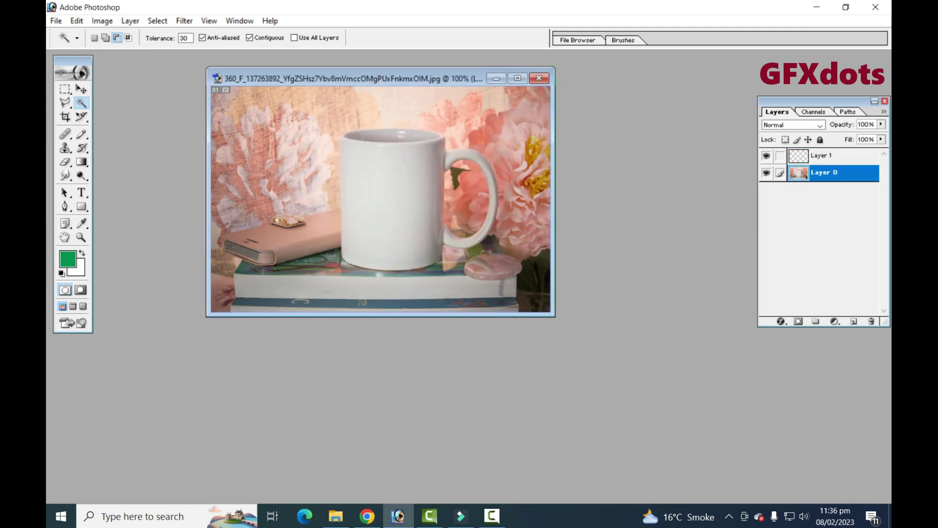
{"action": "key", "text": "ctrl+shift+d"}
{"action": "key", "text": "alt+bracketright"}
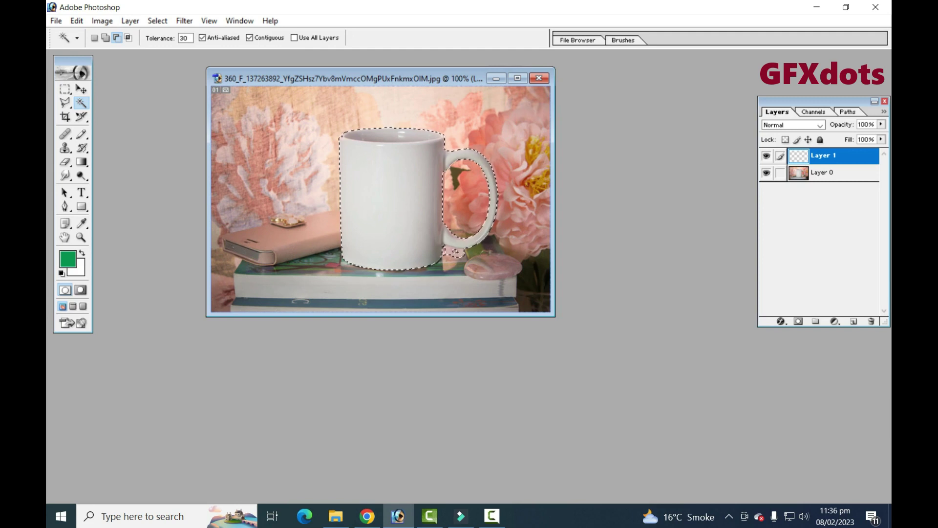
{"action": "key", "text": "alt+bracketleft"}
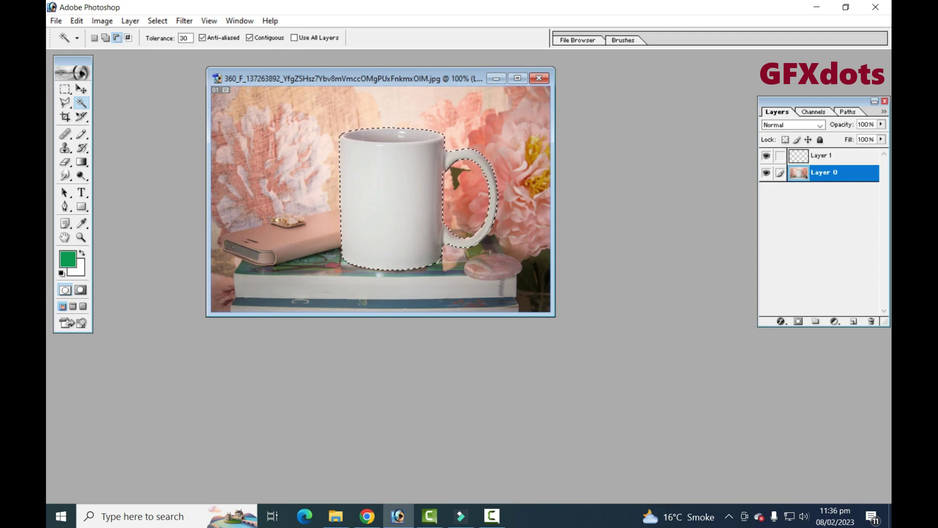
Zoom in on the mug, refill its selection with green on Layer 1, and deselect.
{"action": "key", "text": "z"}
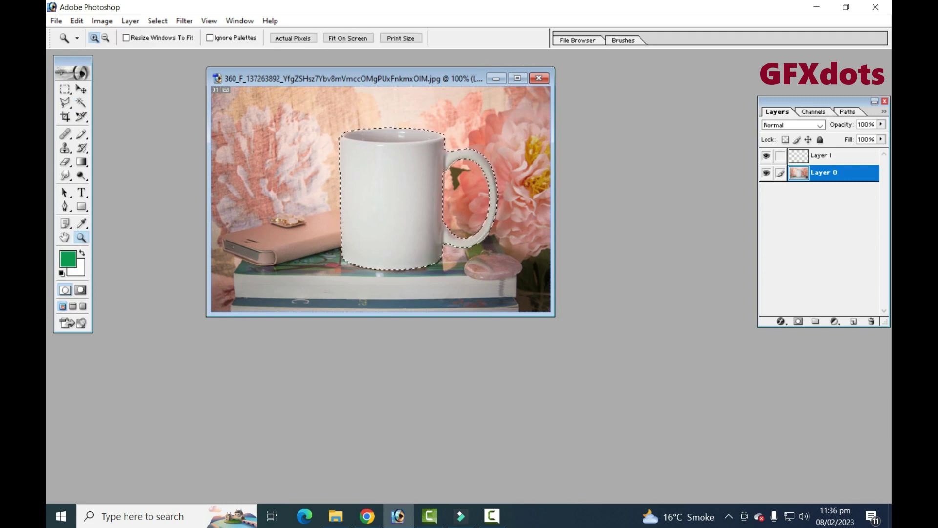
{"action": "left_click_drag", "start_coordinate": [337, 127], "coordinate": [498, 271]}
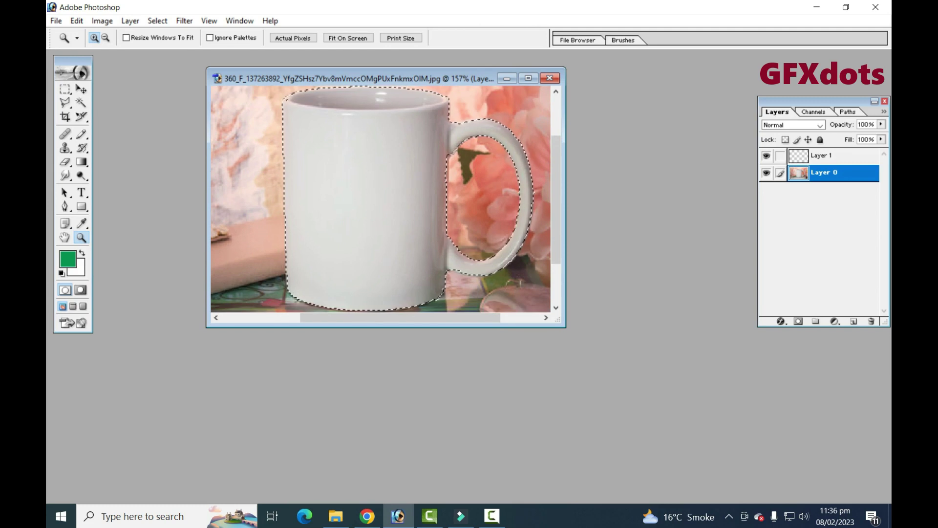
{"action": "scroll", "coordinate": [385, 200], "scroll_direction": "up", "scroll_amount": 1}
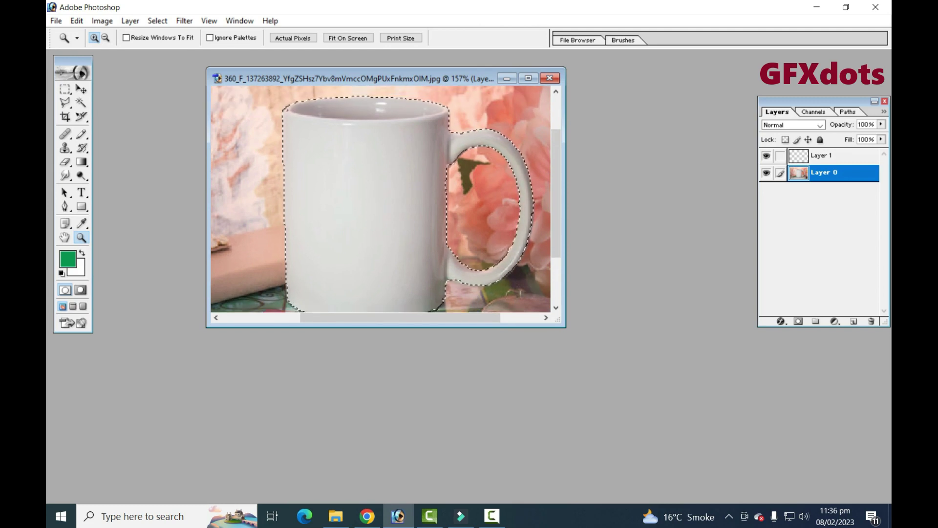
{"action": "scroll", "coordinate": [386, 199], "scroll_direction": "down", "scroll_amount": 1}
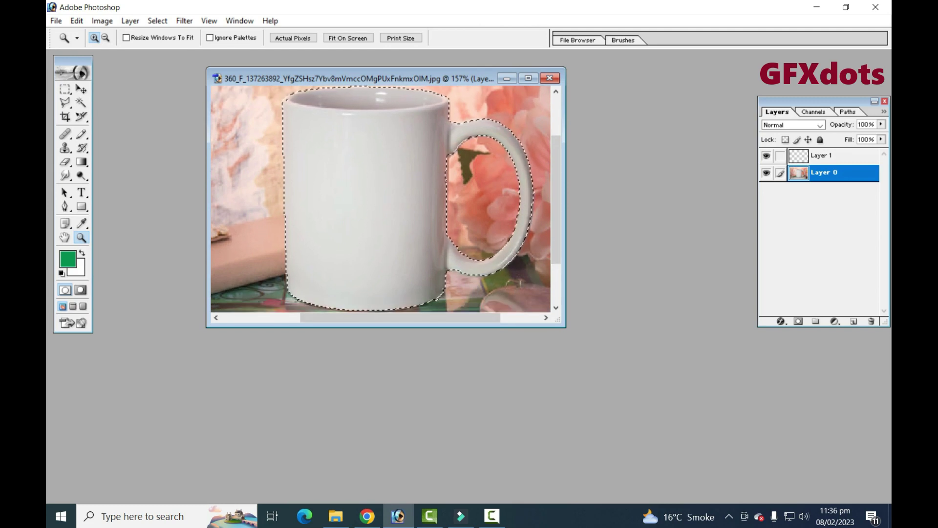
{"action": "key", "text": "alt+bracketright"}
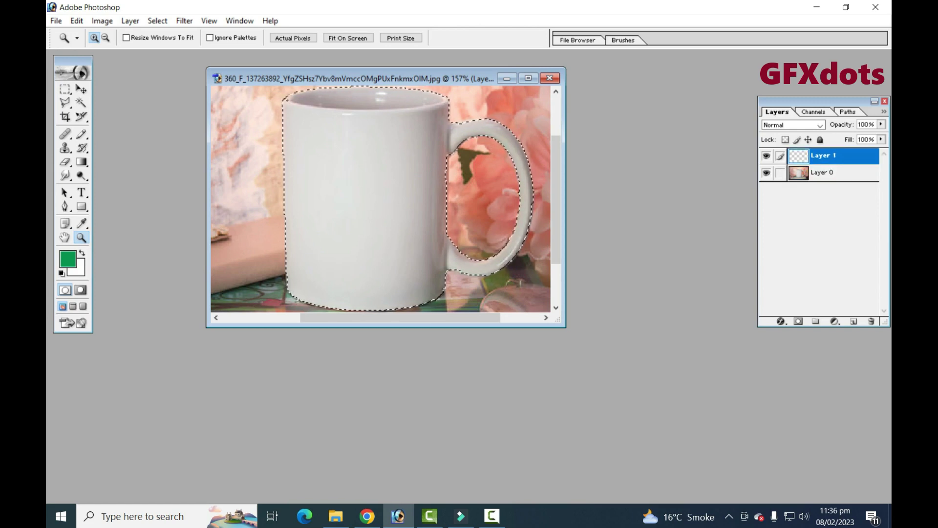
{"action": "key", "text": "alt"}
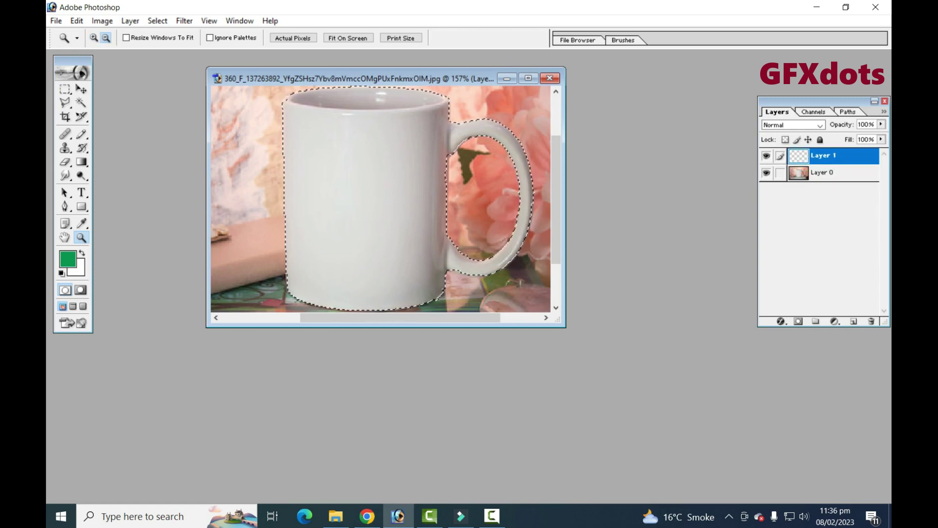
{"action": "key", "text": "alt+BackSpace"}
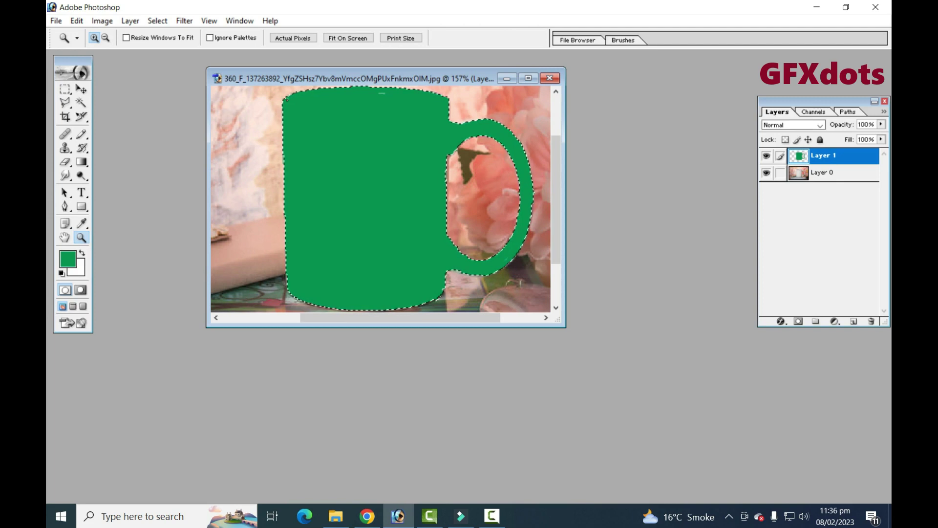
{"action": "key", "text": "ctrl+d"}
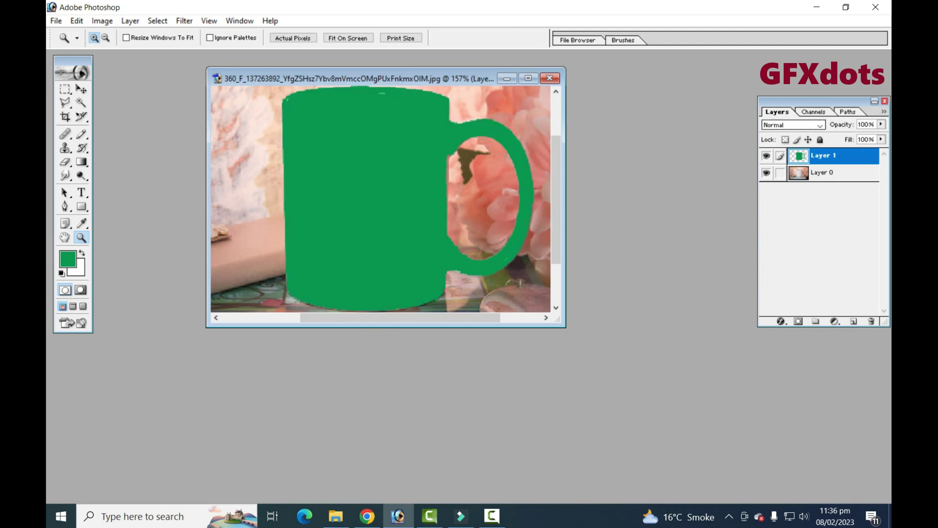
Try Darken, Color Burn, Linear Burn, Lighten, Color Dodge and Linear Dodge, then set Overlay.
{"action": "left_click", "coordinate": [820, 125]}
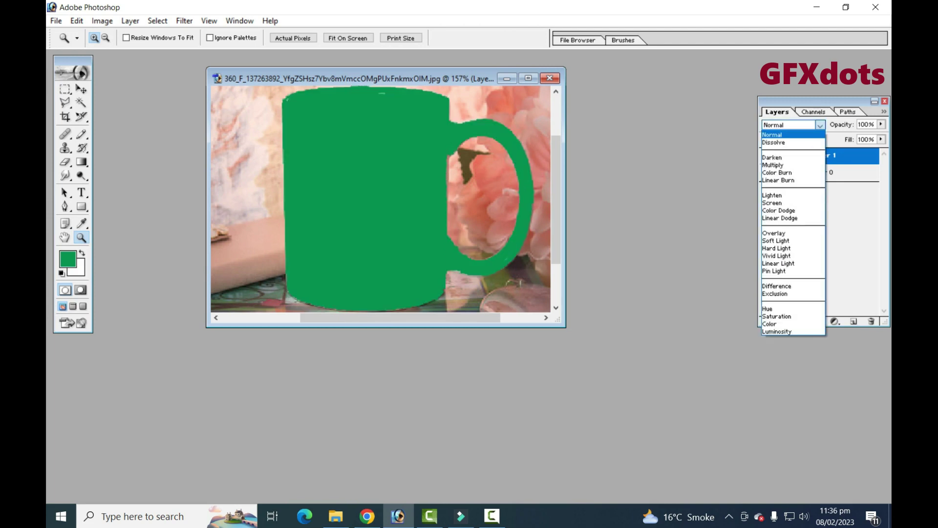
{"action": "left_click", "coordinate": [772, 134]}
{"action": "left_click", "coordinate": [820, 125]}
{"action": "left_click", "coordinate": [772, 157]}
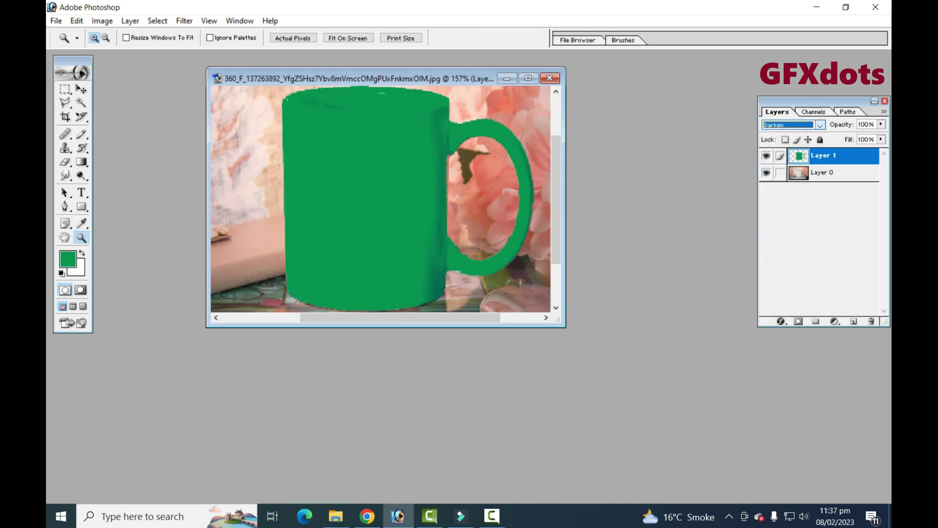
{"action": "left_click", "coordinate": [819, 125]}
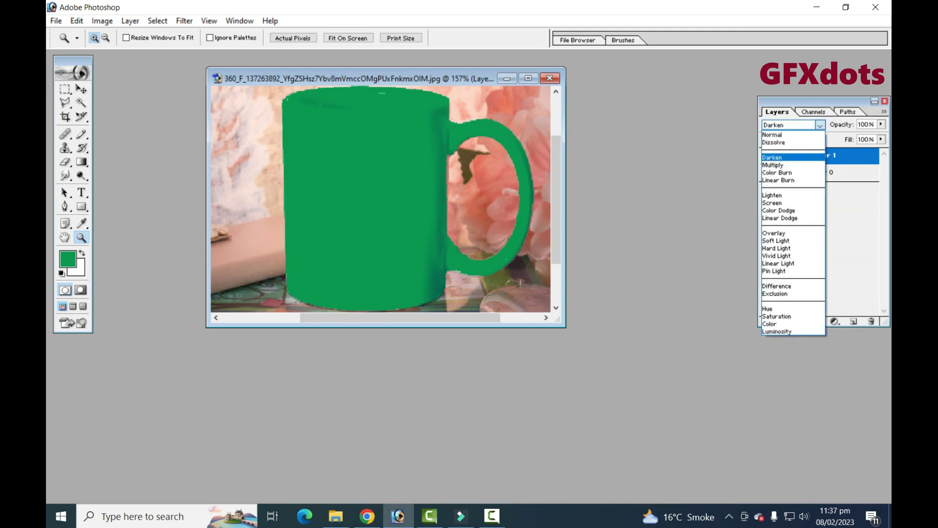
{"action": "left_click", "coordinate": [772, 171]}
{"action": "left_click", "coordinate": [820, 125]}
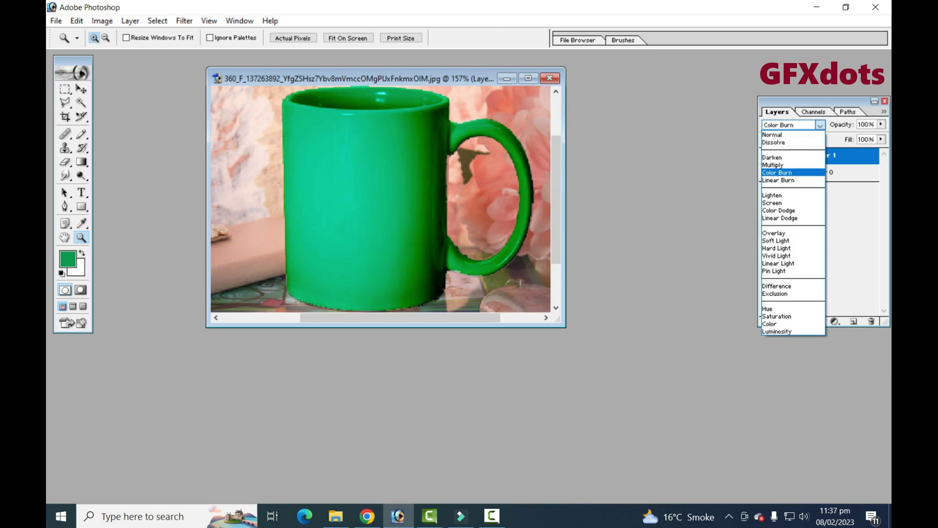
{"action": "left_click", "coordinate": [772, 178]}
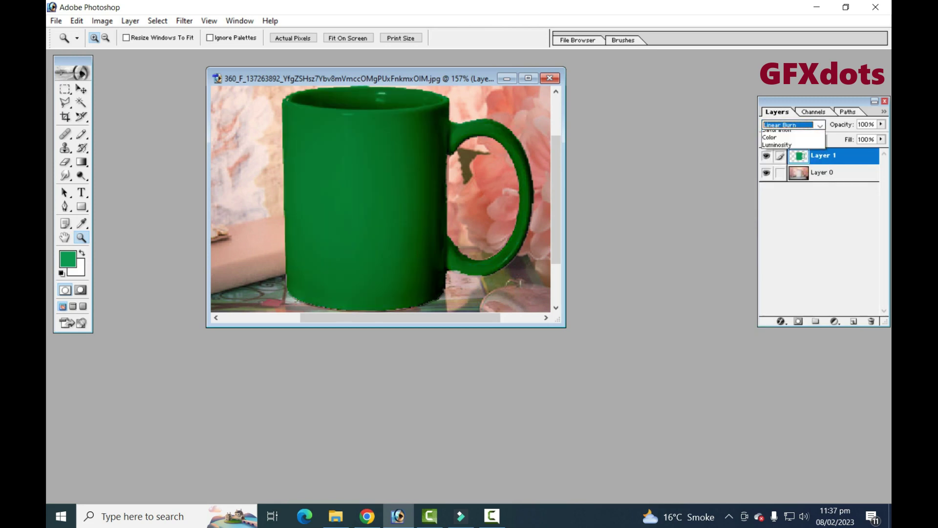
{"action": "left_click", "coordinate": [820, 126]}
{"action": "left_click", "coordinate": [772, 188]}
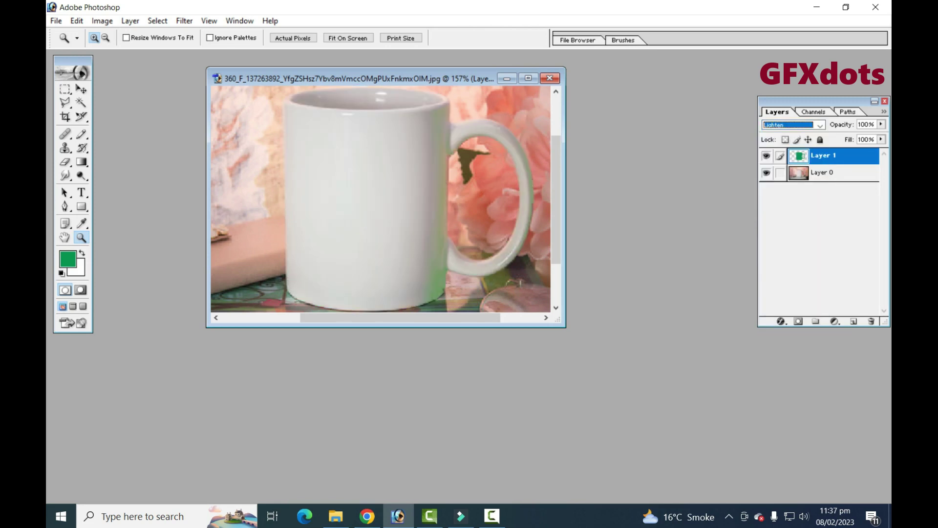
{"action": "left_click", "coordinate": [820, 125]}
{"action": "left_click", "coordinate": [772, 209]}
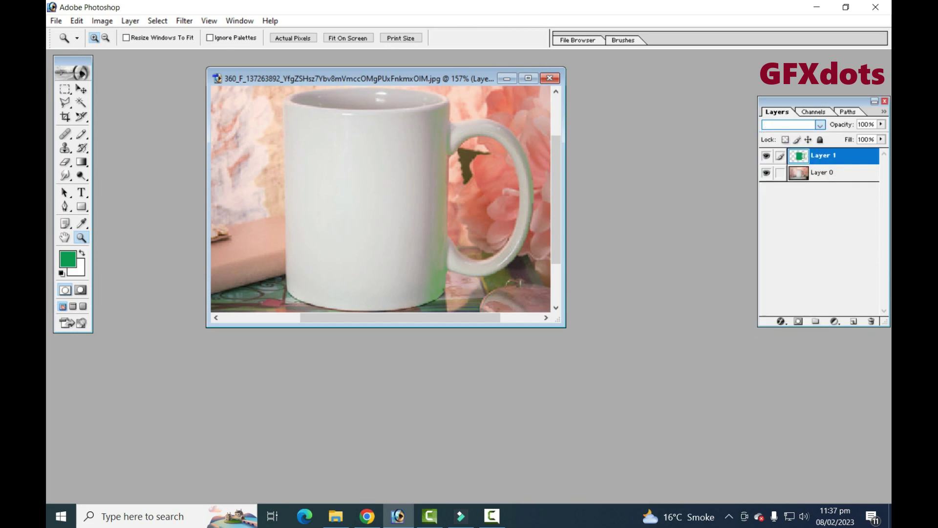
{"action": "left_click", "coordinate": [820, 125]}
{"action": "left_click", "coordinate": [772, 202]}
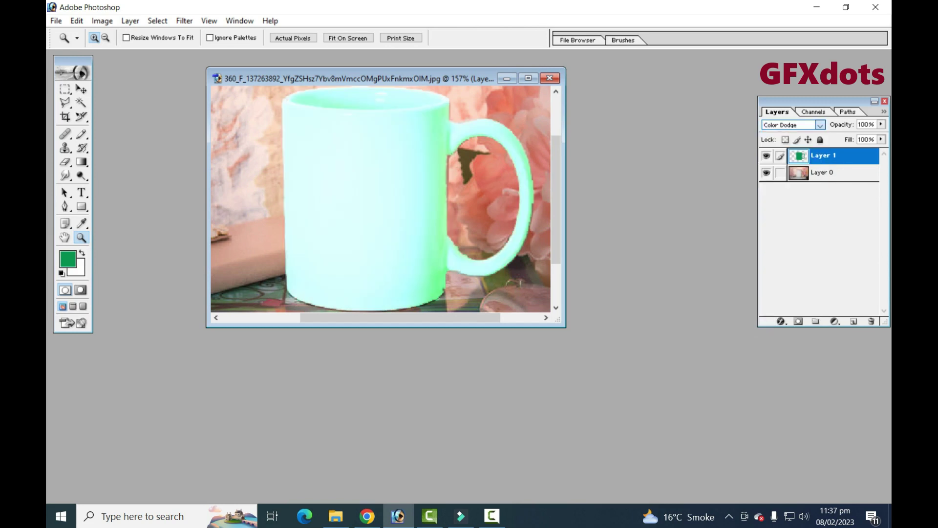
{"action": "left_click", "coordinate": [820, 125]}
{"action": "left_click", "coordinate": [772, 216]}
{"action": "key", "text": "Down"}
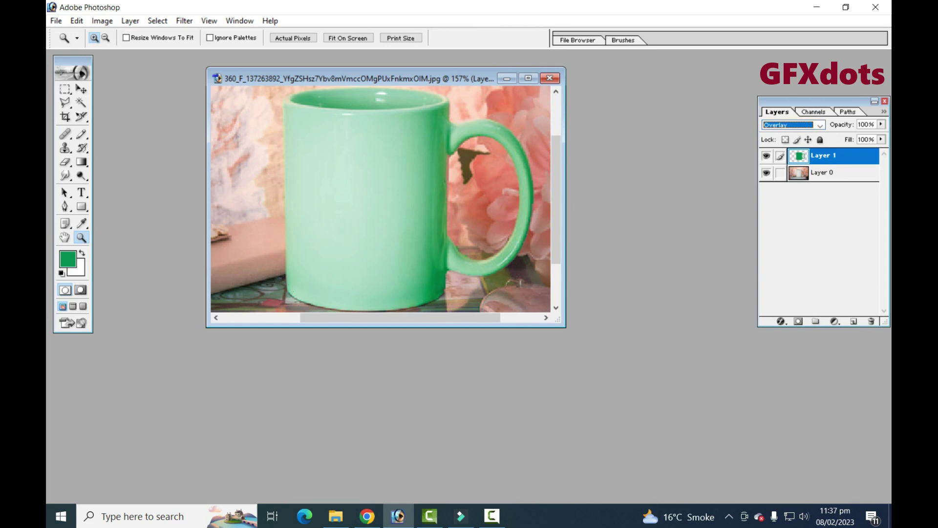
{"action": "key", "text": "ctrl+0"}
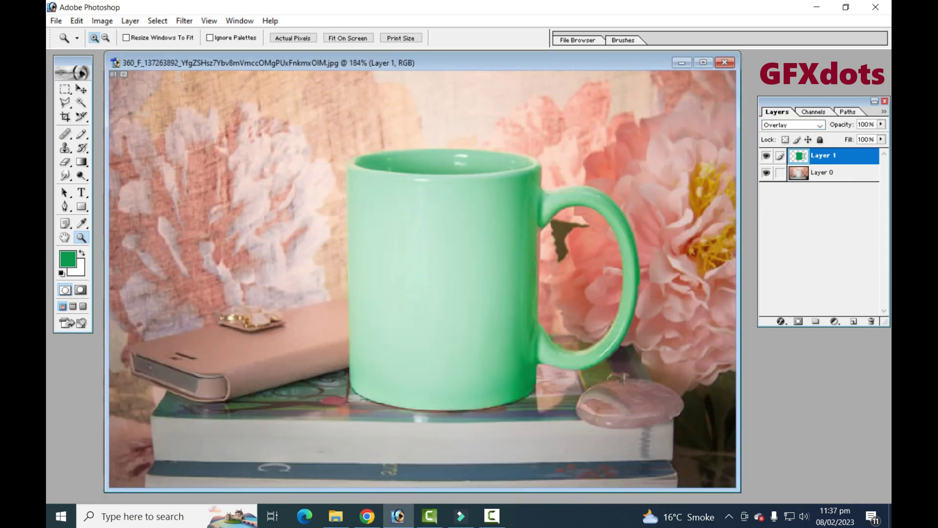
{"action": "left_click", "coordinate": [766, 156]}
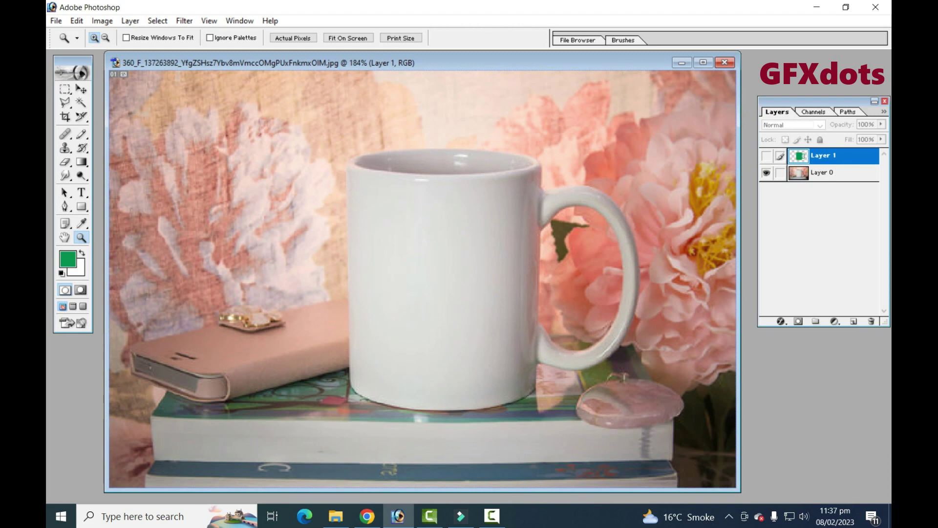
{"action": "left_click", "coordinate": [766, 155]}
{"action": "left_click", "coordinate": [766, 155]}
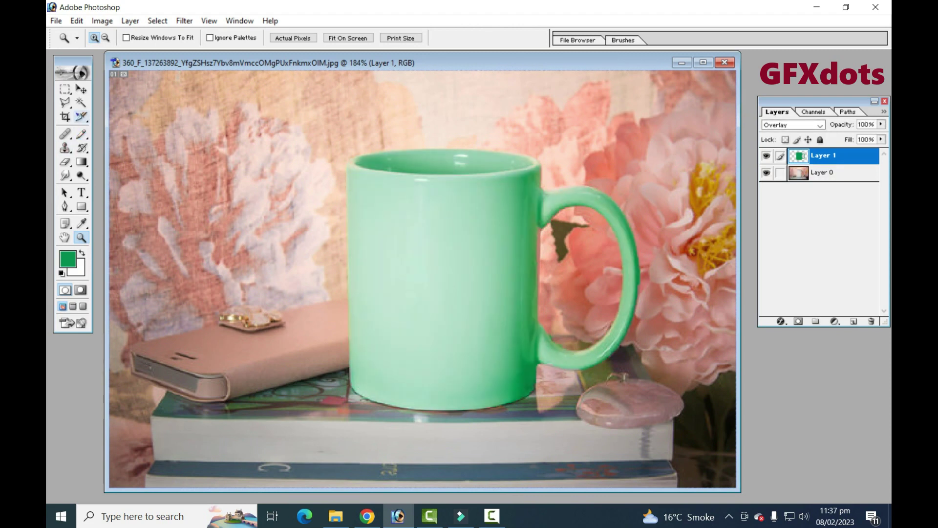
{"action": "left_click", "coordinate": [81, 103]}
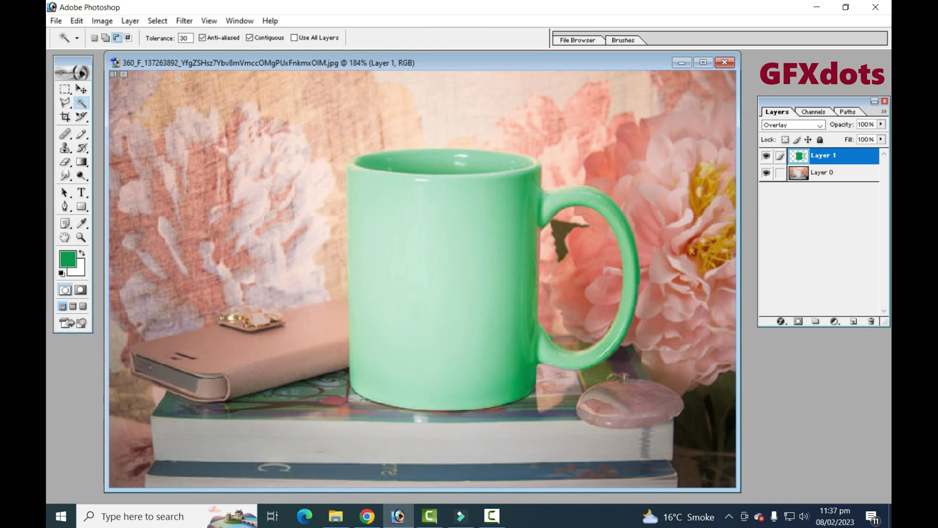
{"action": "mouse_move", "coordinate": [498, 63]}
{"action": "left_mouse_down"}
{"action": "mouse_move", "coordinate": [483, 57]}
{"action": "mouse_move", "coordinate": [490, 57]}
{"action": "left_mouse_up"}
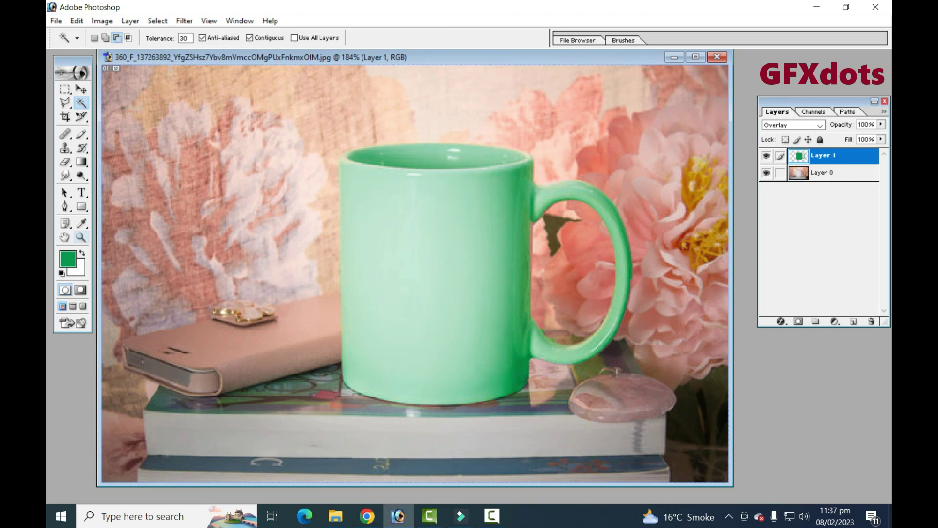
{"action": "left_click", "coordinate": [81, 237]}
{"action": "right_click", "coordinate": [295, 216]}
{"action": "left_click", "coordinate": [313, 224]}
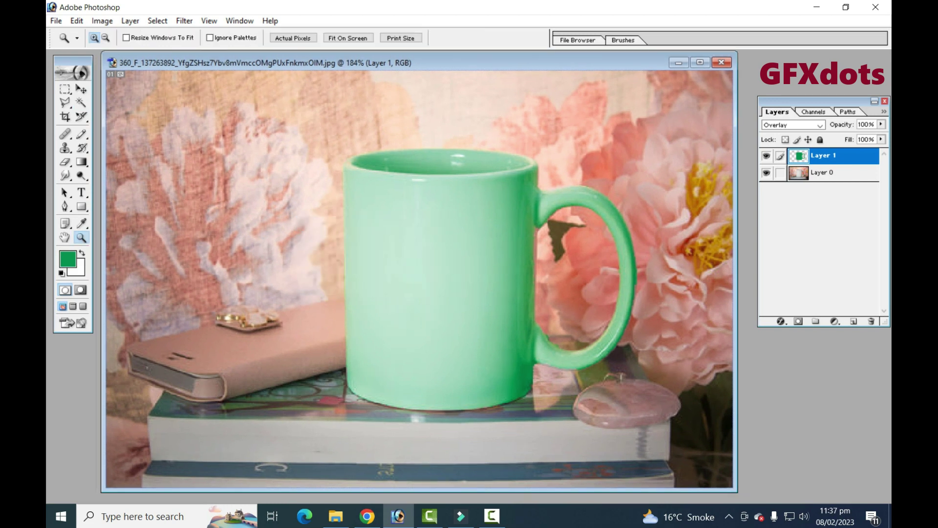
{"action": "right_click", "coordinate": [473, 228]}
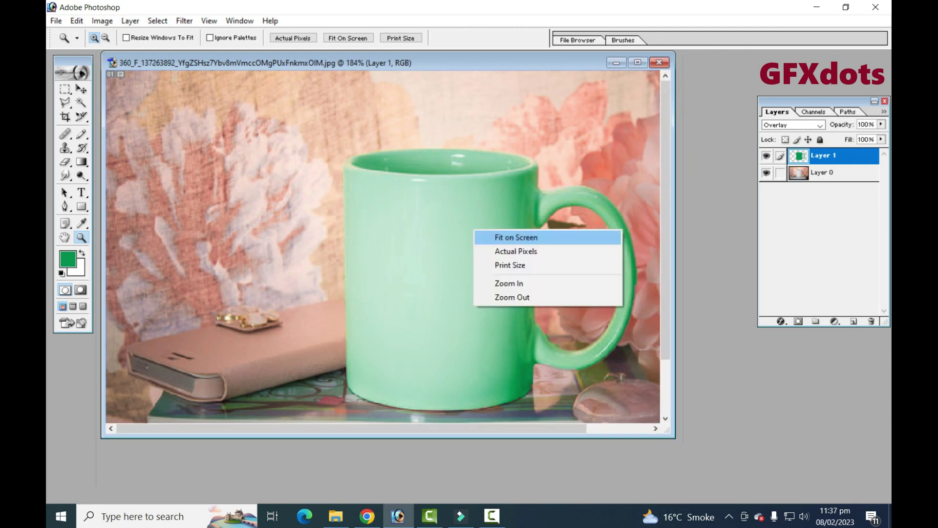
{"action": "left_click", "coordinate": [508, 237]}
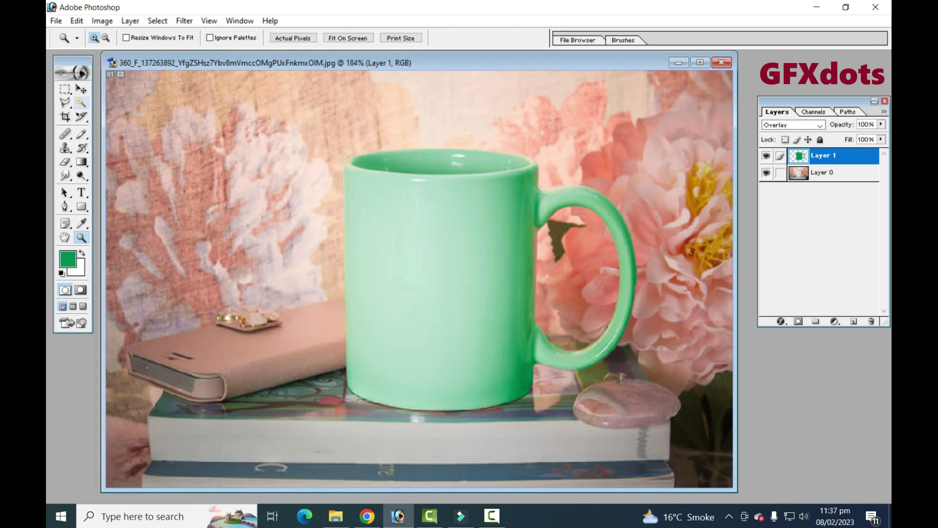
{"action": "left_click", "coordinate": [81, 103]}
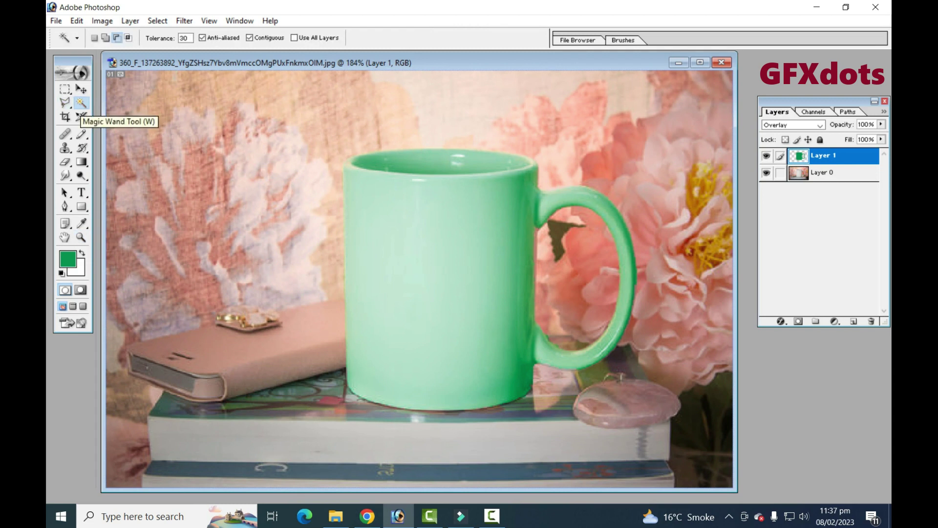
{"action": "left_click", "coordinate": [721, 62]}
Close the mug image without saving, then try opening the black mug photo and dismiss the could-not-open error.
{"action": "left_click", "coordinate": [446, 204]}
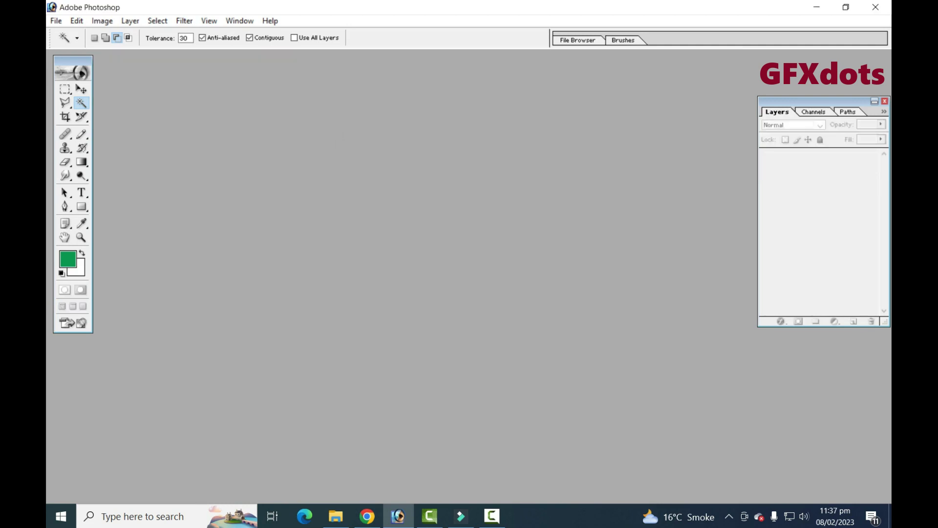
{"action": "key", "text": "alt"}
{"action": "left_click", "coordinate": [55, 21]}
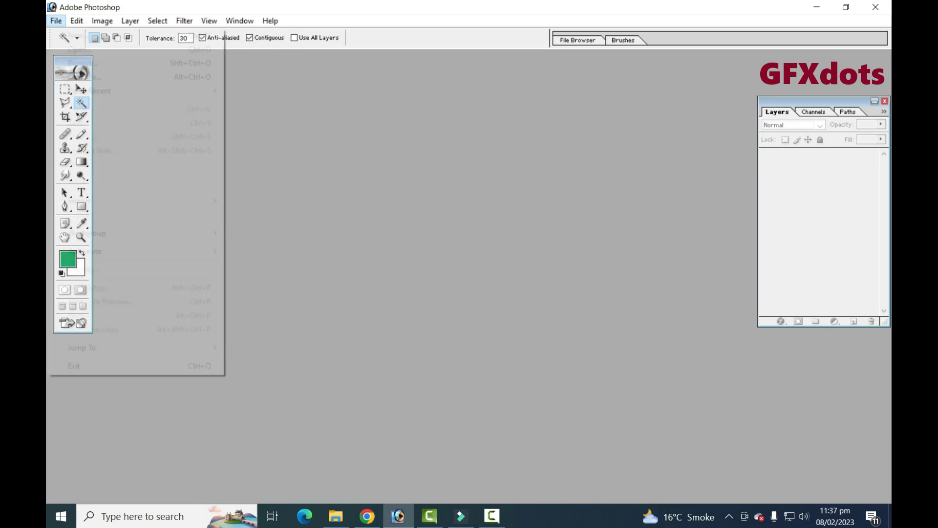
{"action": "left_click", "coordinate": [68, 46]}
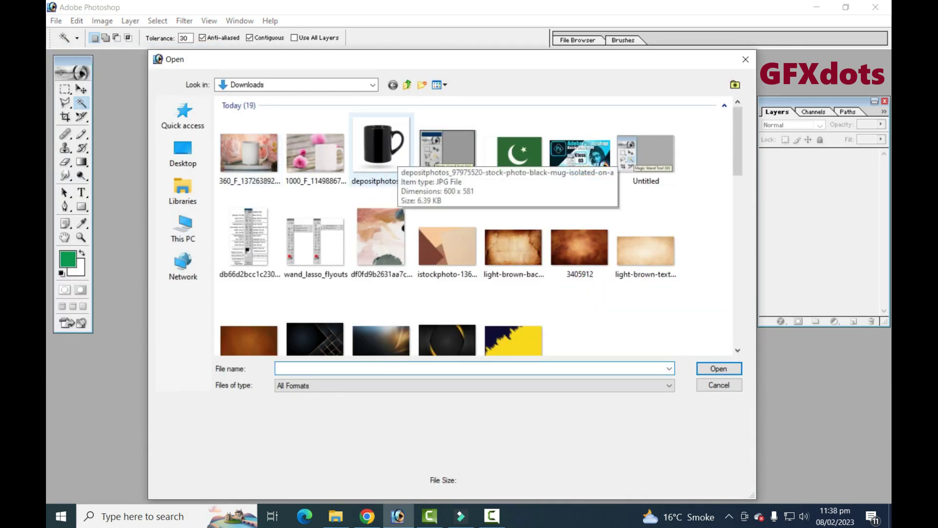
{"action": "left_click", "coordinate": [388, 154]}
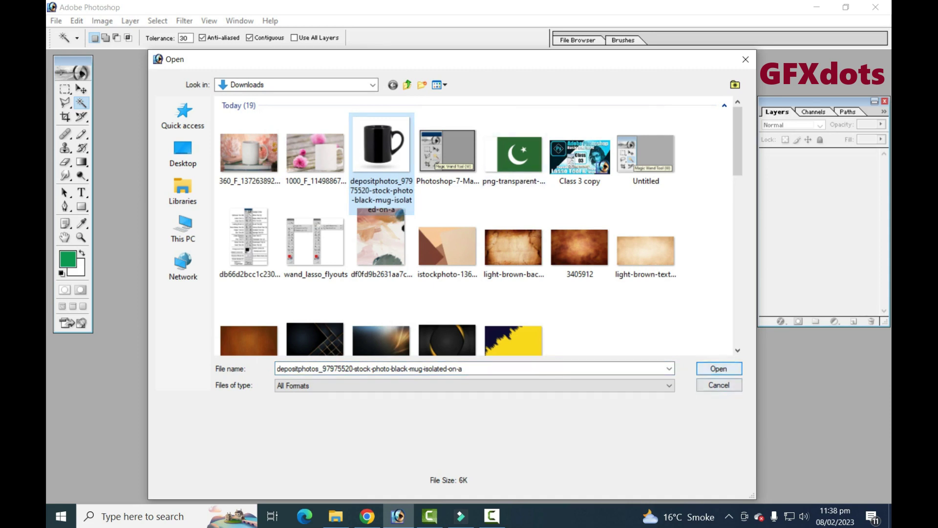
{"action": "left_click", "coordinate": [718, 368]}
{"action": "left_click", "coordinate": [526, 200]}
{"action": "key", "text": "ctrl+o"}
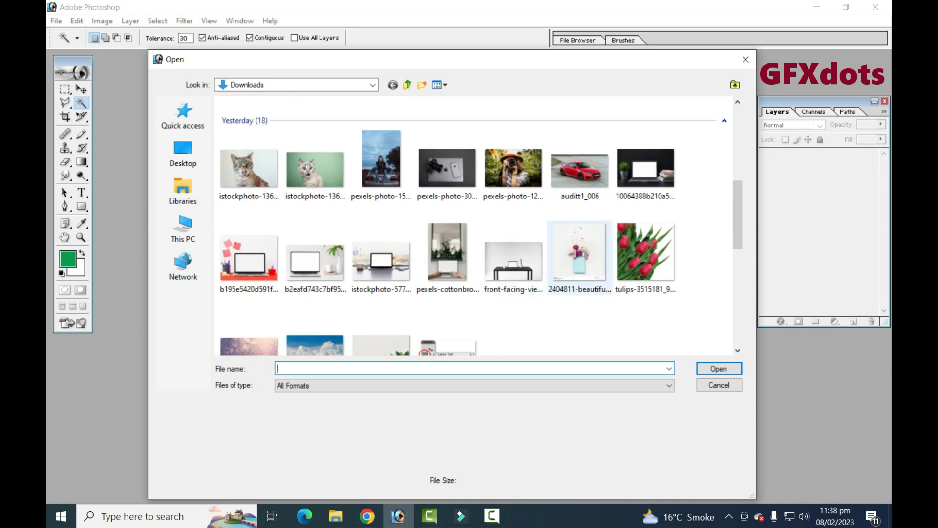
{"action": "left_click", "coordinate": [315, 169]}
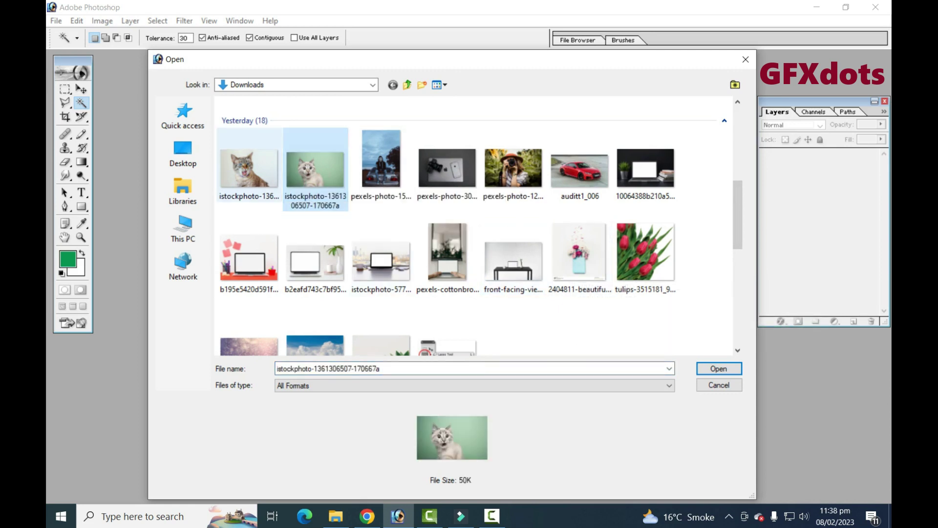
{"action": "key", "text": "Return"}
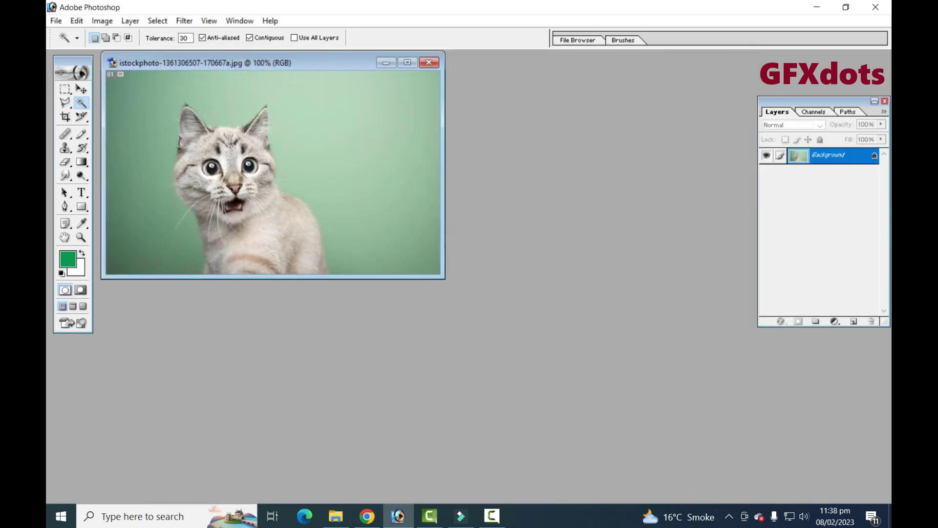
{"action": "left_click_drag", "start_coordinate": [317, 62], "coordinate": [422, 106]}
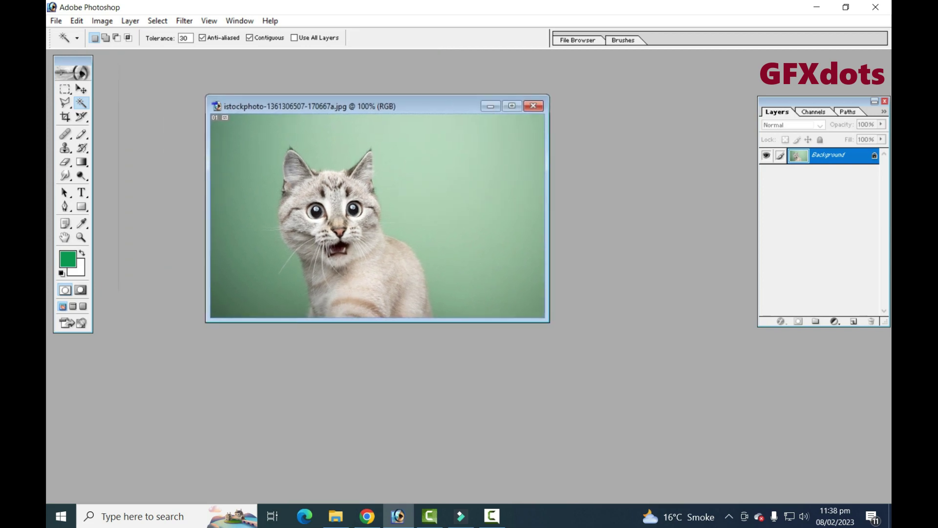
{"action": "left_click_drag", "start_coordinate": [549, 321], "coordinate": [739, 451]}
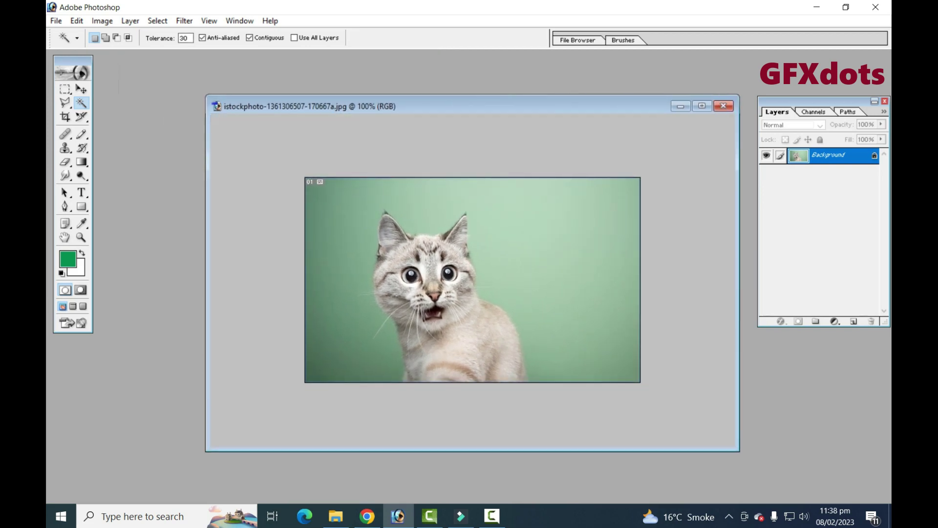
{"action": "left_click", "coordinate": [337, 225]}
{"action": "type", "text": "40"}
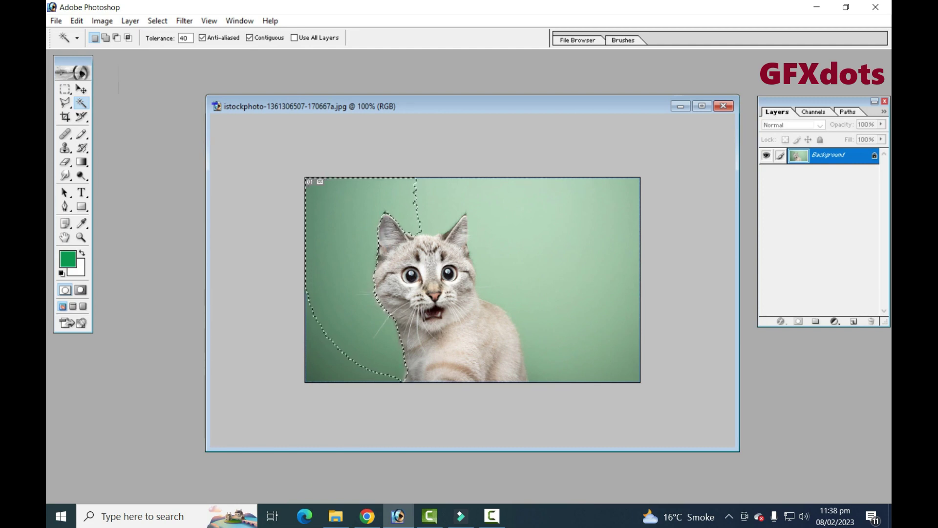
{"action": "key", "text": "Return"}
{"action": "type", "text": "0"}
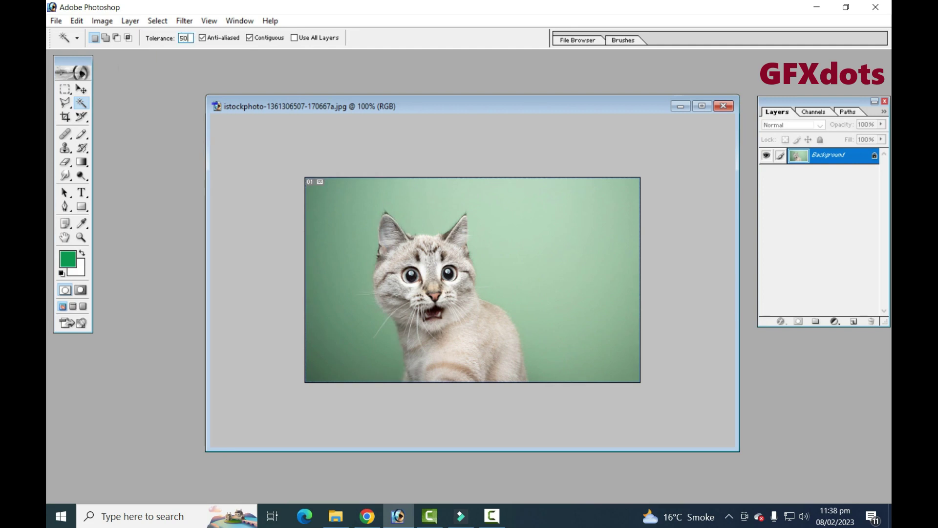
{"action": "left_click", "coordinate": [337, 293]}
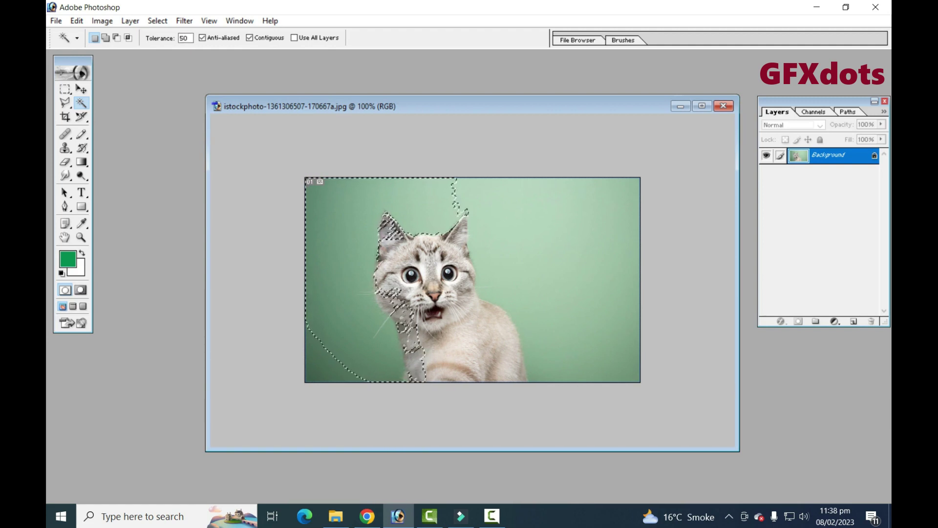
{"action": "key", "text": "ctrl+d"}
{"action": "type", "text": "60"}
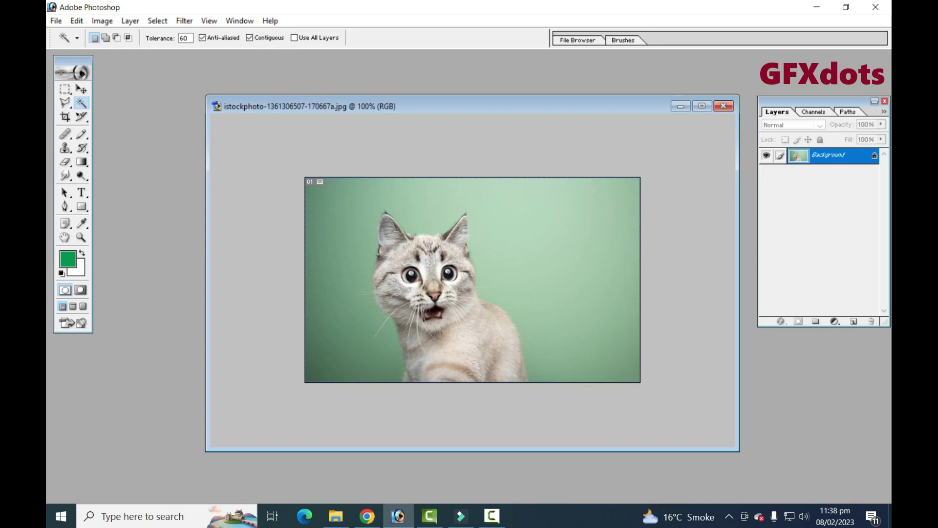
{"action": "left_click", "coordinate": [337, 293]}
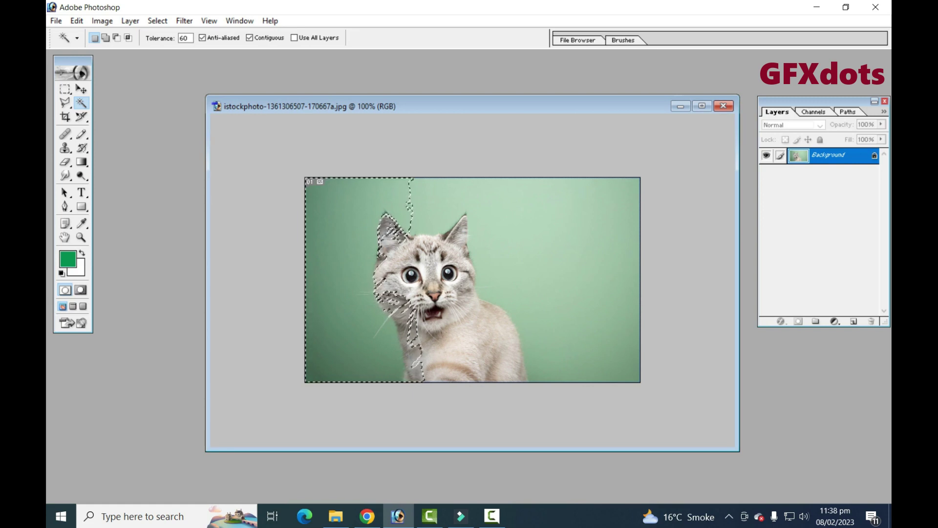
{"action": "key", "text": "ctrl+d"}
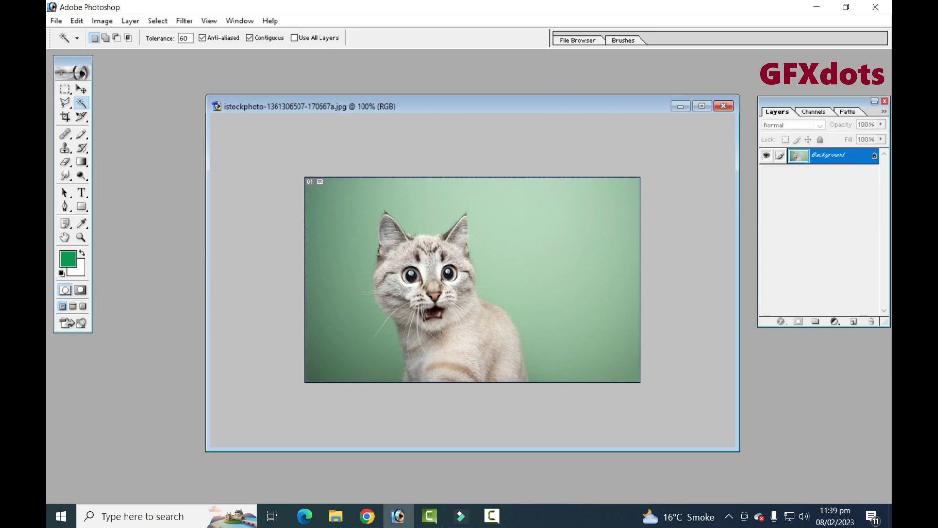
{"action": "type", "text": "30"}
Magic Wand the left green background, then add the top, right and both bottom corners.
{"action": "left_click", "coordinate": [337, 355]}
{"action": "left_click", "coordinate": [105, 38]}
{"action": "left_click", "coordinate": [416, 196]}
{"action": "left_click", "coordinate": [540, 337]}
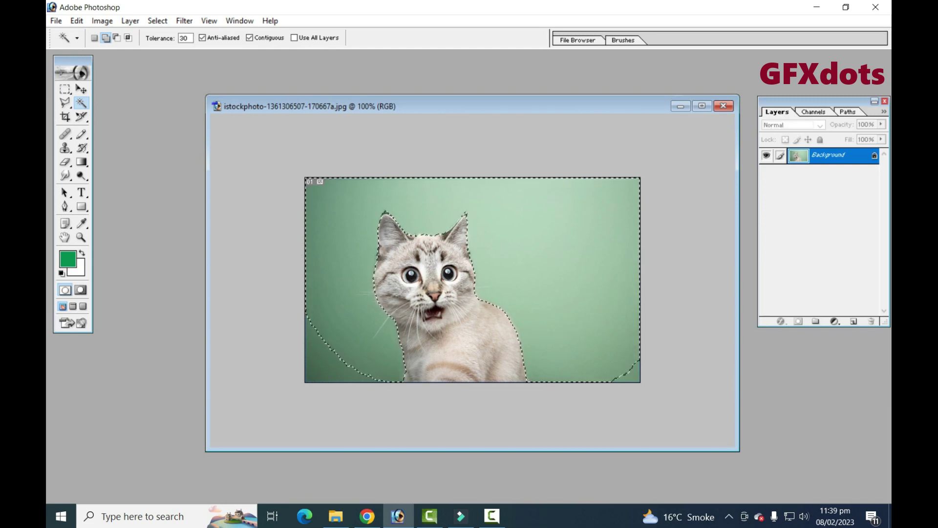
{"action": "left_click", "coordinate": [317, 372]}
{"action": "left_click", "coordinate": [633, 377]}
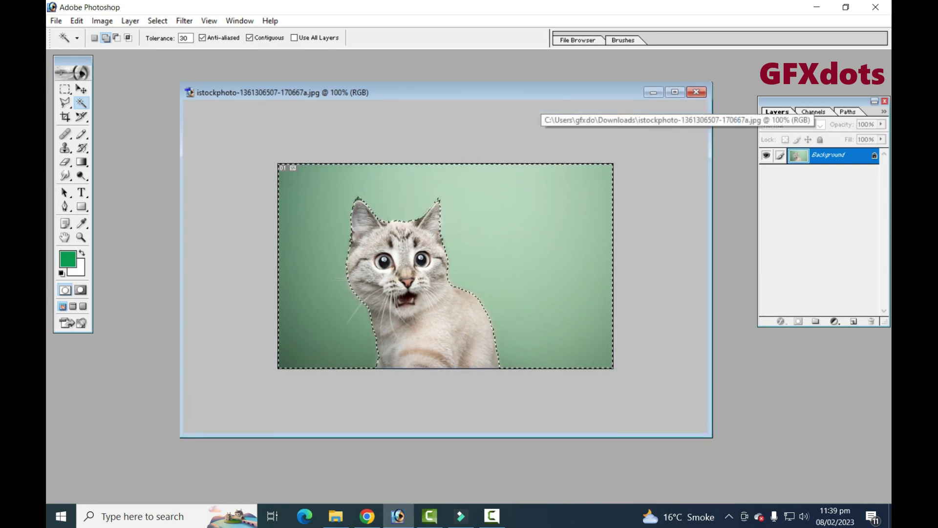
Reposition the cat image window up and left on the workspace.
{"action": "left_click_drag", "start_coordinate": [540, 107], "coordinate": [489, 83]}
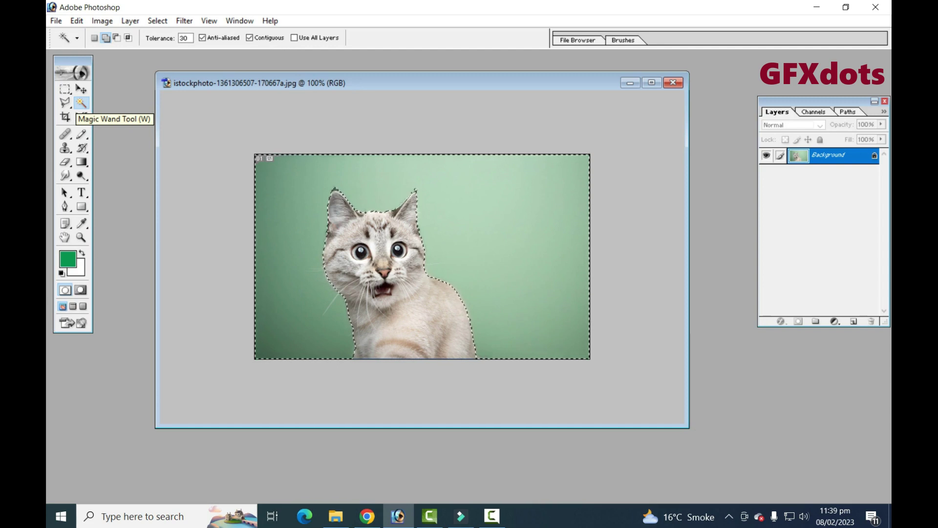
{"action": "left_click_drag", "start_coordinate": [208, 84], "coordinate": [199, 84]}
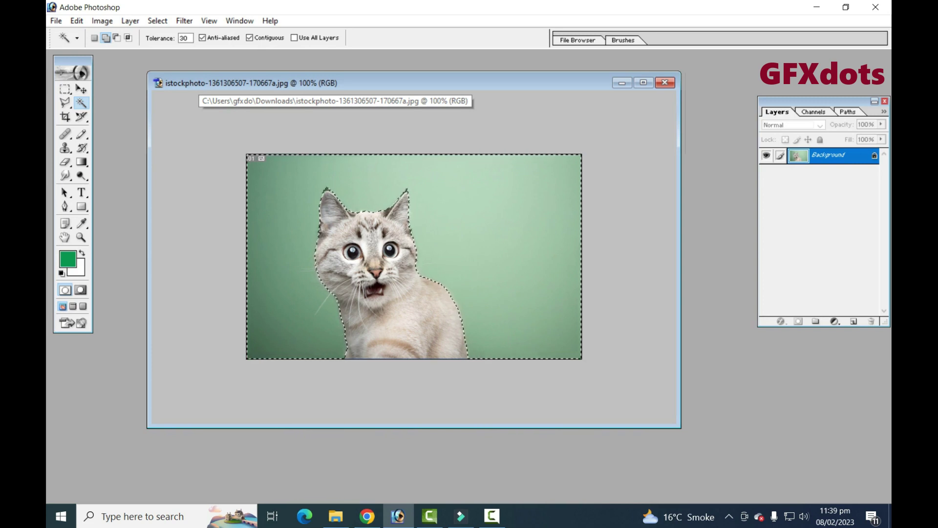
{"action": "left_click_drag", "start_coordinate": [199, 84], "coordinate": [210, 85]}
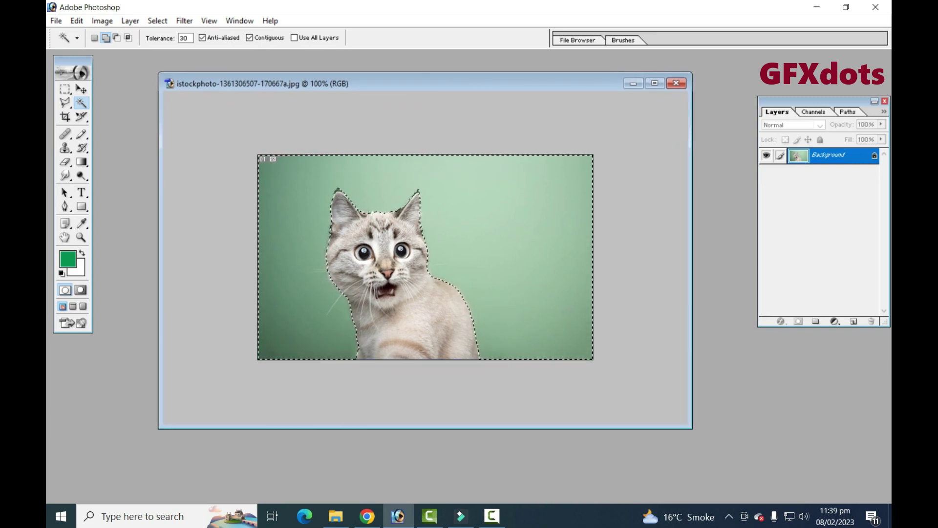